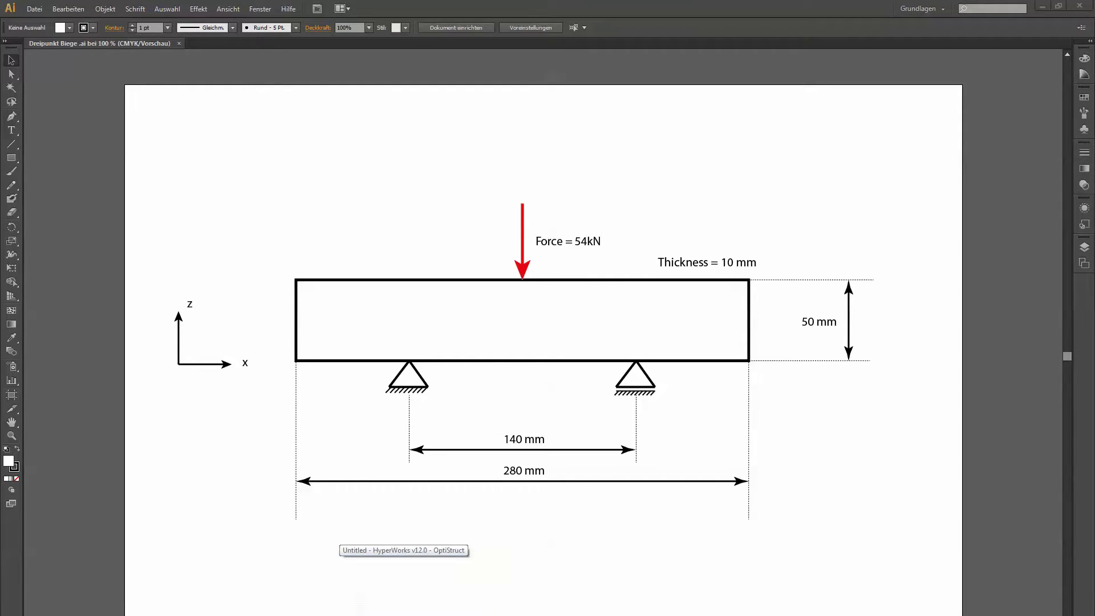
Step: Switch to the HyperWorks window, resize it to nearly fill the screen, and show the geometry tools
{"action": "left_click", "coordinate": [402, 582]}
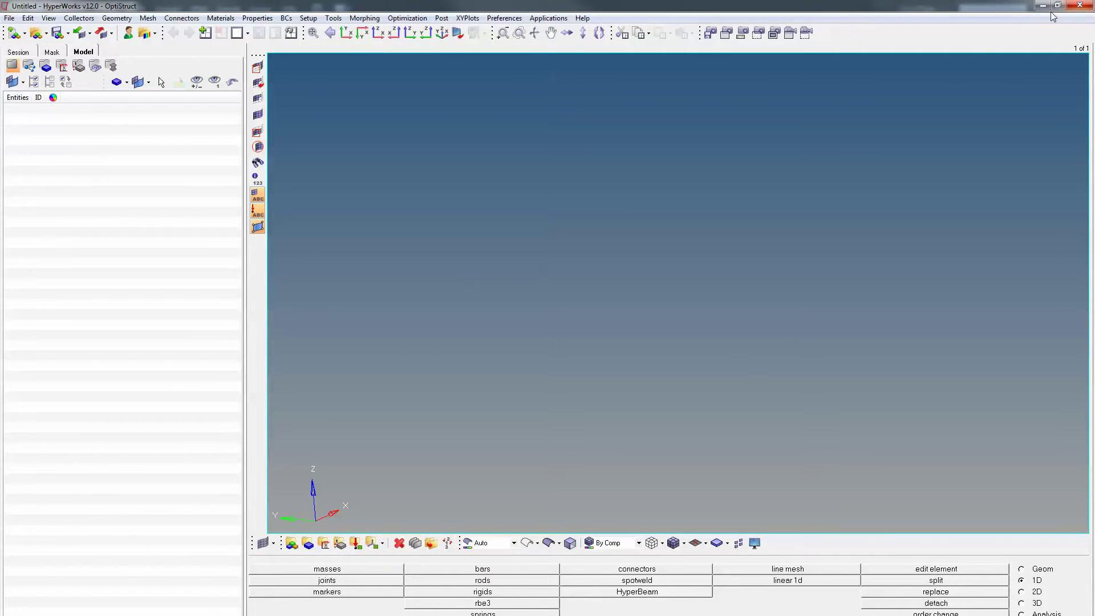
{"action": "double_click", "coordinate": [993, 6]}
{"action": "left_click_drag", "start_coordinate": [981, 6], "coordinate": [355, 12]}
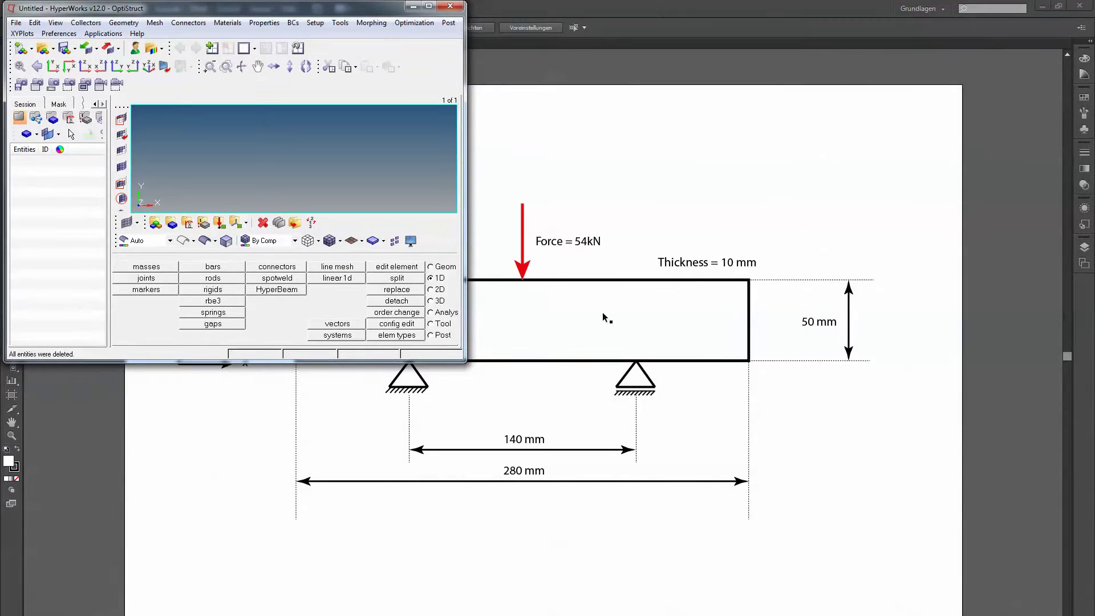
{"action": "left_click_drag", "start_coordinate": [464, 363], "coordinate": [1080, 587]}
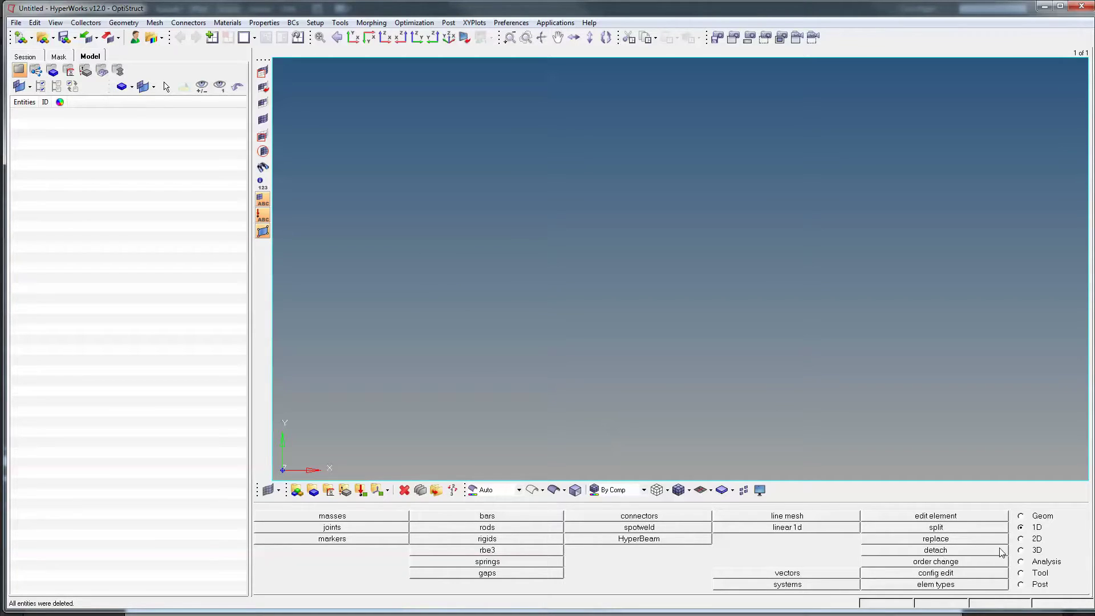
{"action": "left_click", "coordinate": [1021, 516]}
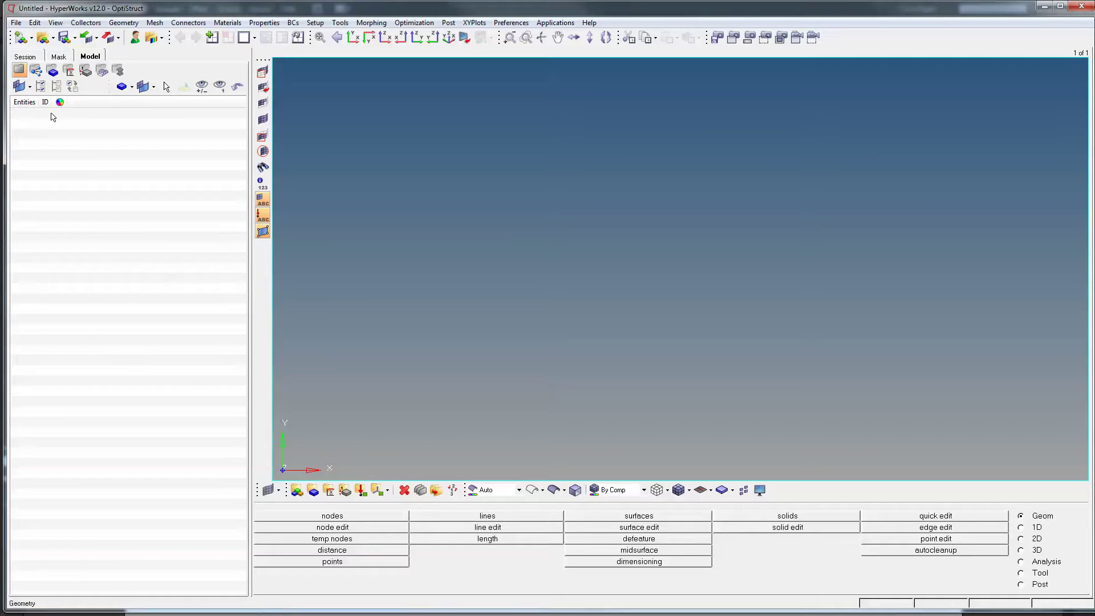
{"action": "left_click", "coordinate": [124, 24]}
{"action": "mouse_move", "coordinate": [142, 35]}
{"action": "mouse_move", "coordinate": [226, 37]}
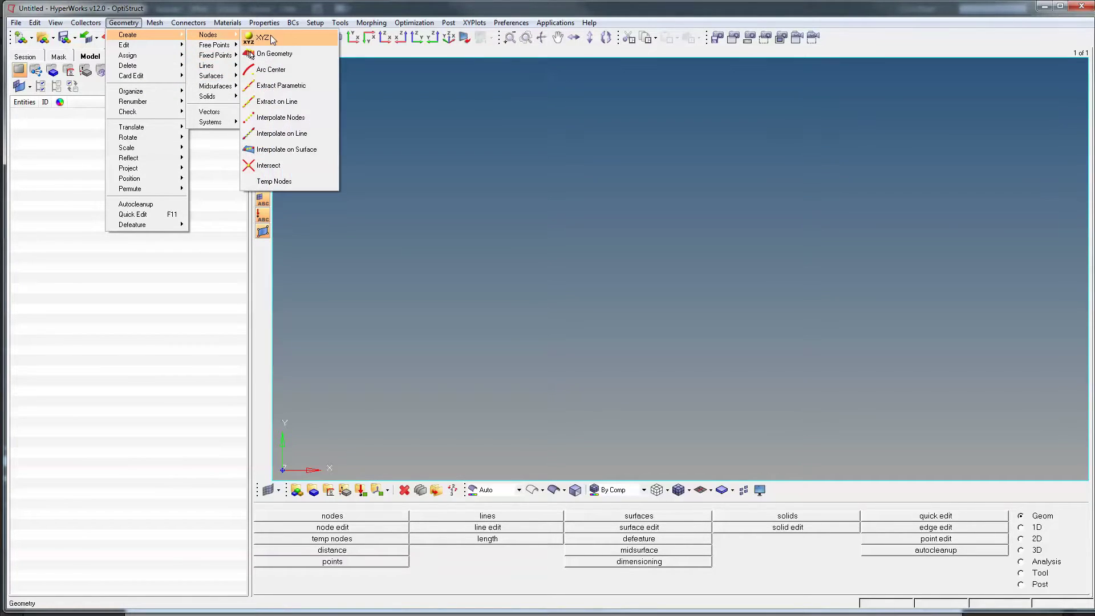
{"action": "left_click", "coordinate": [272, 38]}
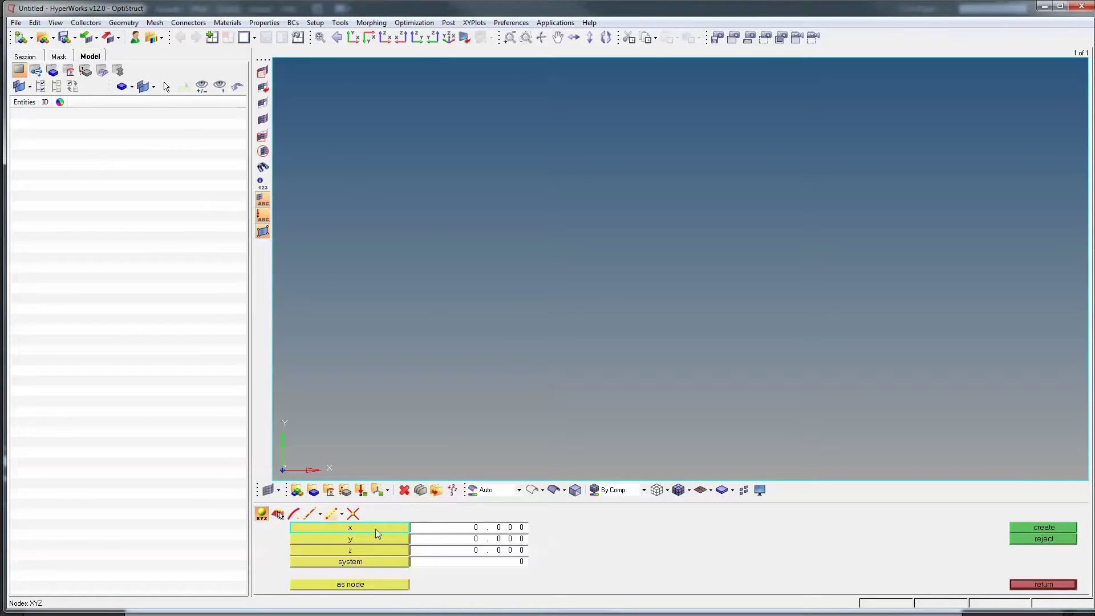
{"action": "left_click", "coordinate": [1044, 584]}
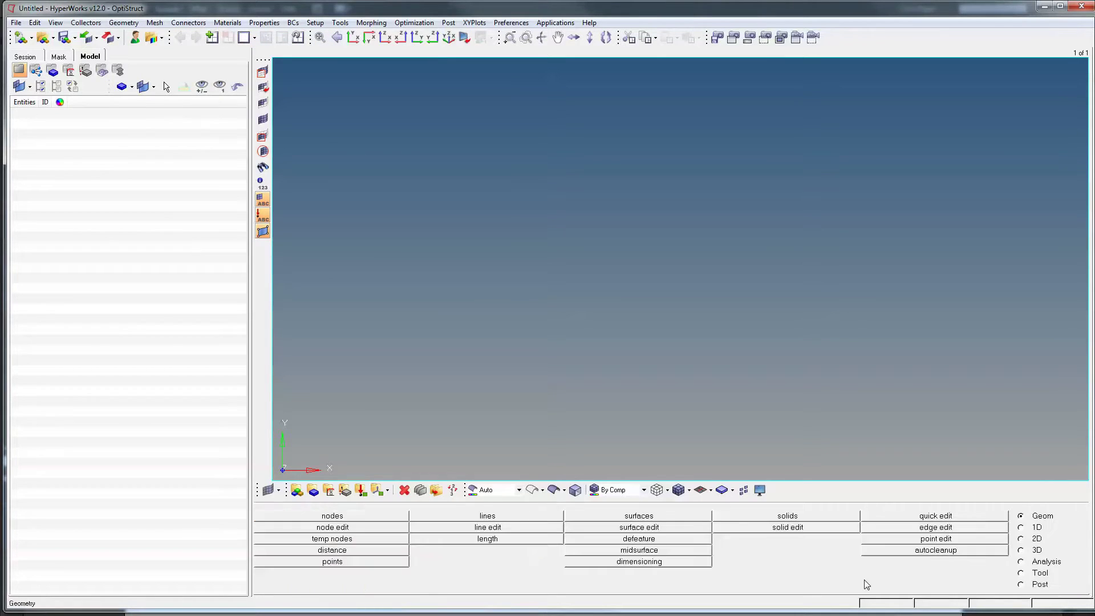
Step: Create nodes by coordinates at x = 0, x = 70 and x = 140, with y and z at 0
{"action": "left_click", "coordinate": [323, 520]}
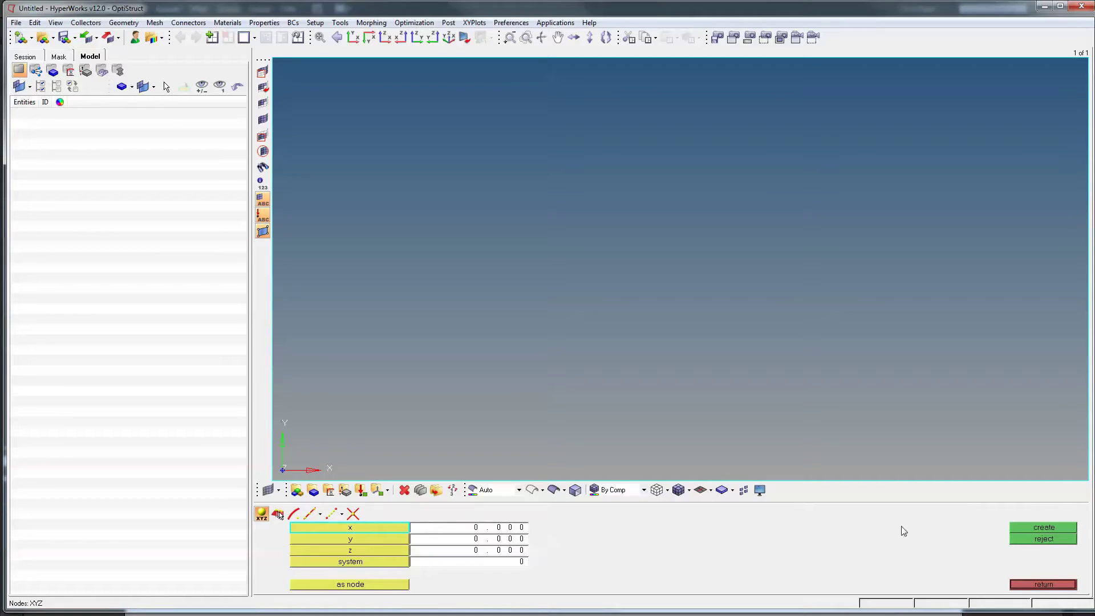
{"action": "left_click", "coordinate": [1052, 530]}
{"action": "left_click", "coordinate": [503, 529]}
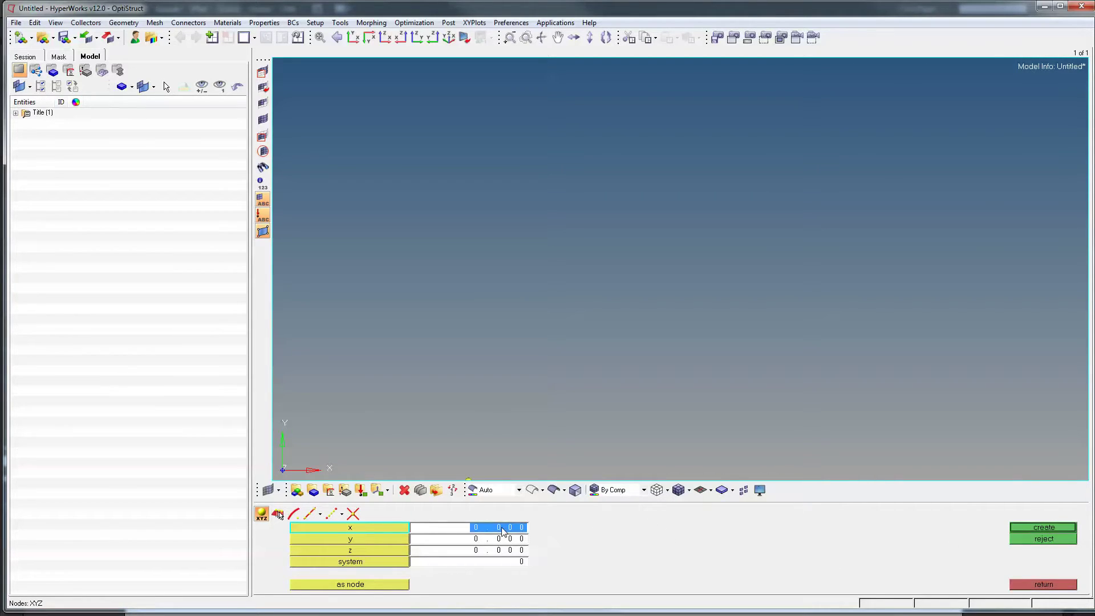
{"action": "type", "text": "70"}
{"action": "left_click", "coordinate": [475, 527]}
{"action": "type", "text": "14"}
{"action": "left_click", "coordinate": [1030, 528]}
Step: Create nodes at x = -70 and x = -140, with y and z at 0
{"action": "left_click", "coordinate": [485, 529]}
{"action": "type", "text": "-70"}
{"action": "left_click", "coordinate": [1044, 528]}
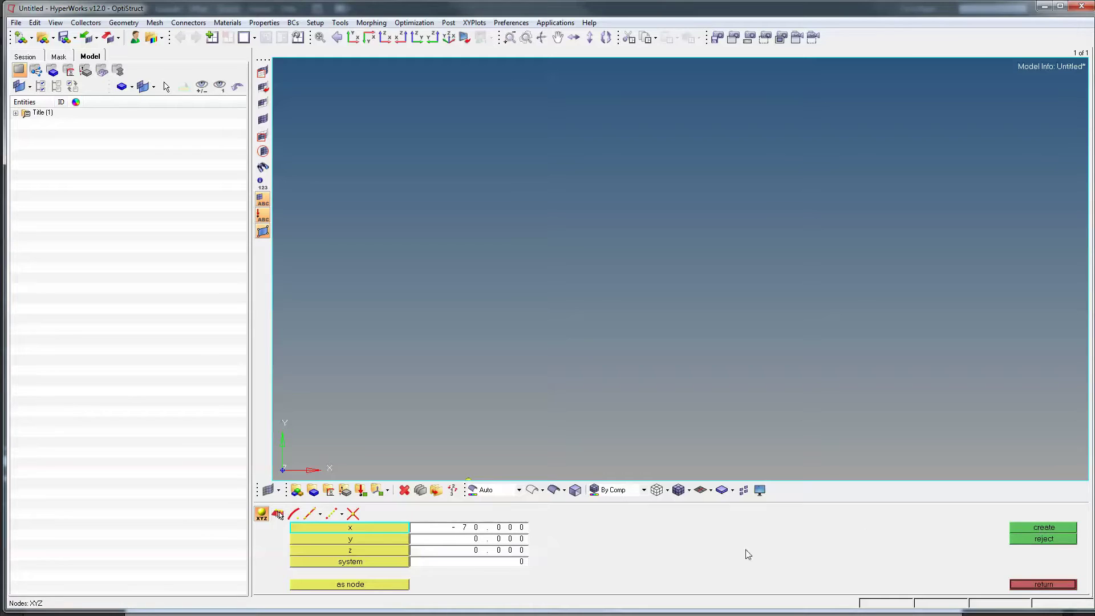
{"action": "left_click", "coordinate": [468, 531]}
{"action": "type", "text": "-"}
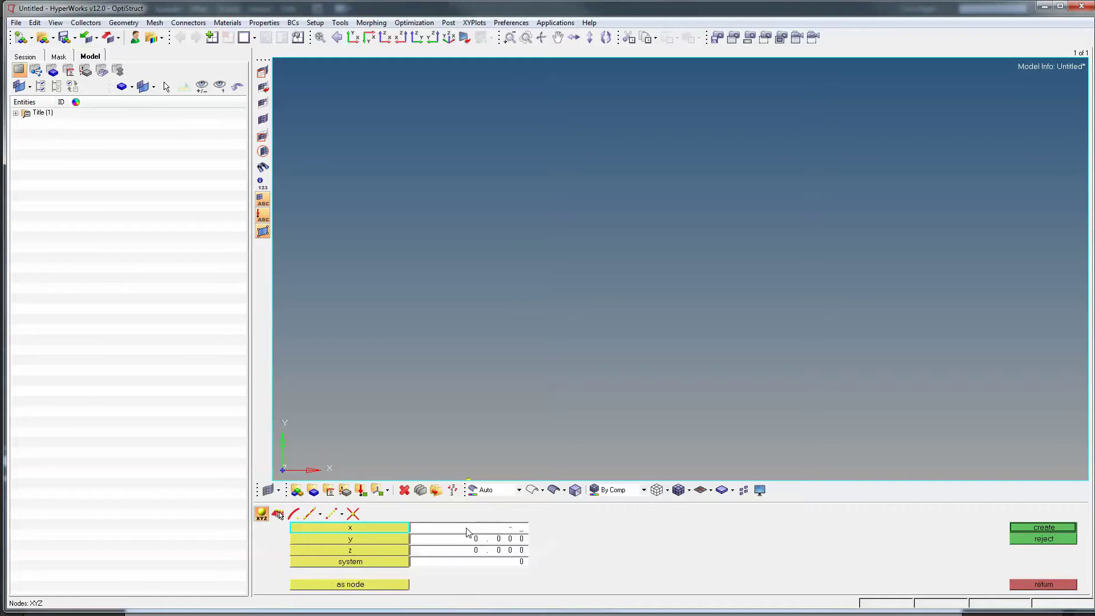
{"action": "type", "text": "140"}
{"action": "key", "text": "Return"}
{"action": "left_click", "coordinate": [1045, 528]}
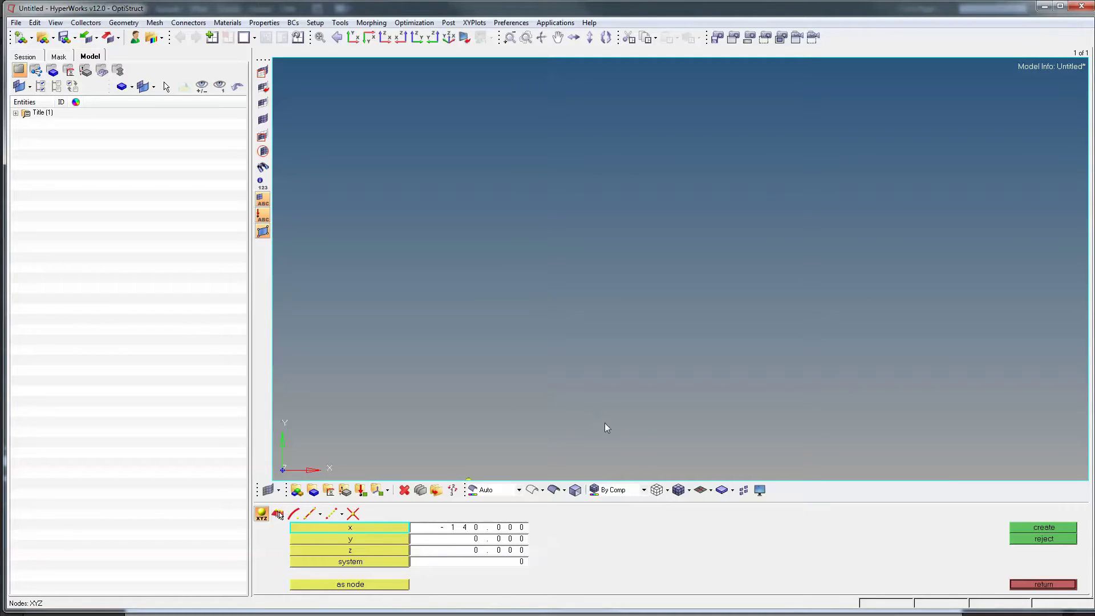
{"action": "key", "text": "f"}
Step: Create a material named Steel with the MAT1 card image and open its card for editing
{"action": "right_click", "coordinate": [104, 222]}
{"action": "mouse_move", "coordinate": [137, 226]}
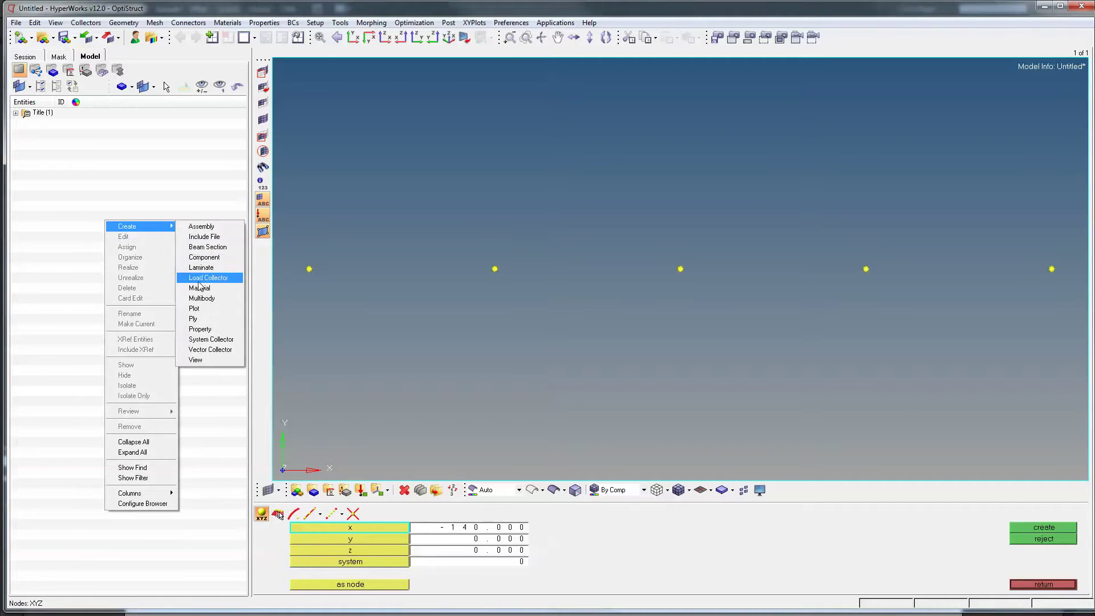
{"action": "left_click", "coordinate": [220, 290]}
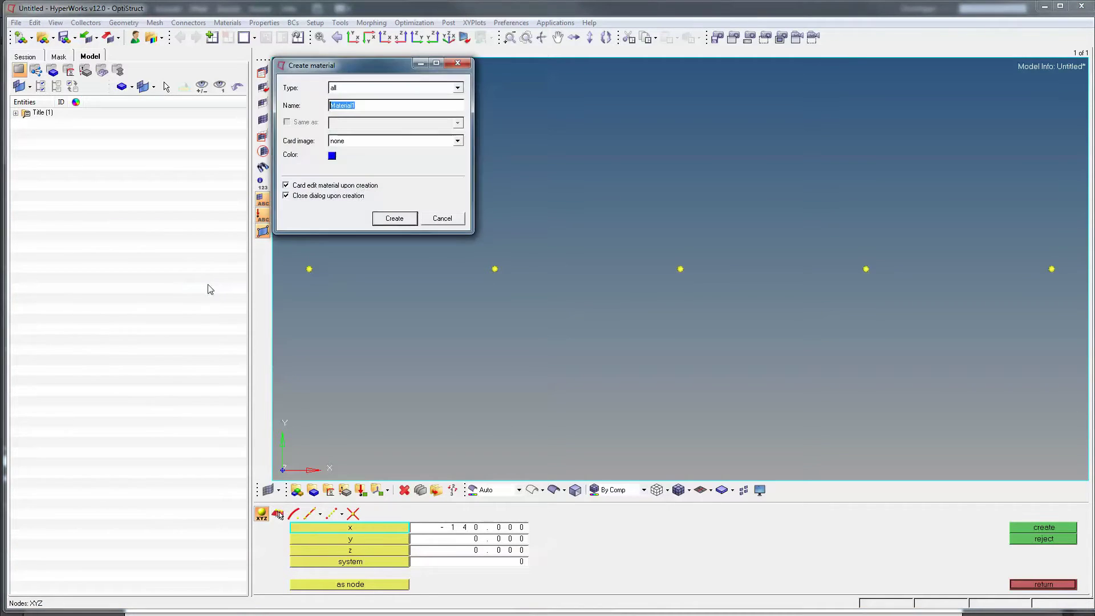
{"action": "left_click", "coordinate": [366, 143]}
{"action": "left_click", "coordinate": [365, 161]}
{"action": "type", "text": "Steel"}
{"action": "left_click", "coordinate": [394, 219]}
Step: Set E to 2.1e+05 and NU to 0.3 on the Steel material card
{"action": "left_click", "coordinate": [471, 453]}
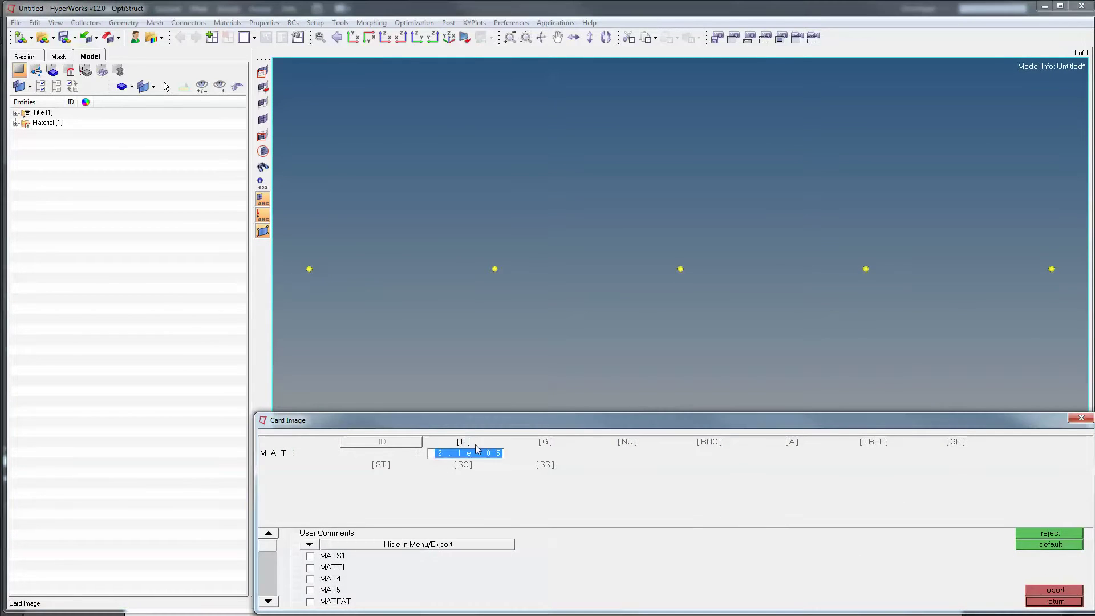
{"action": "left_click", "coordinate": [632, 445]}
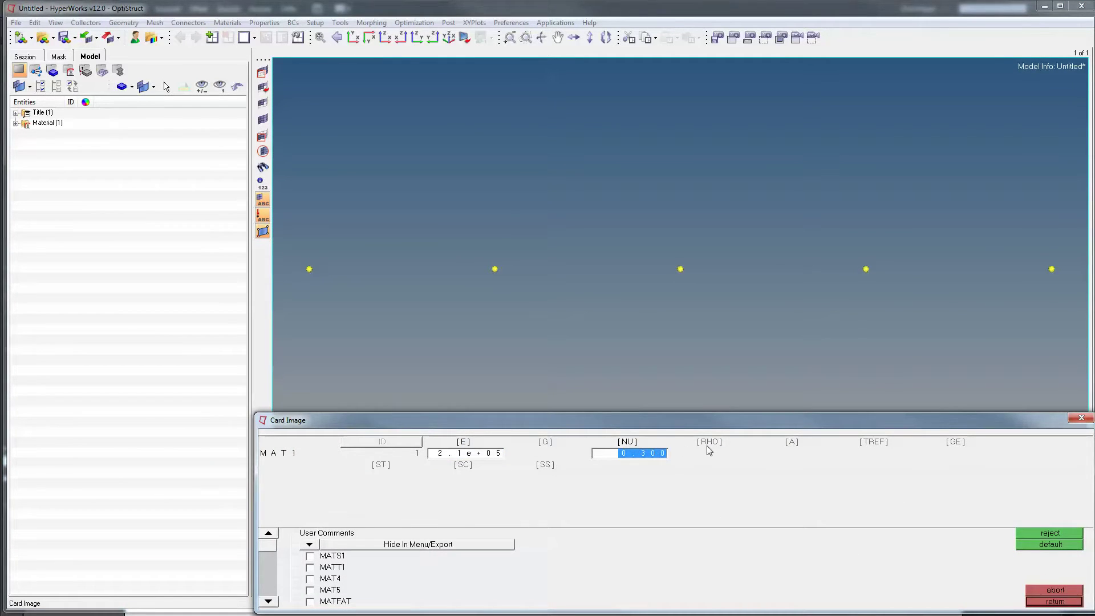
{"action": "key", "text": "Return"}
{"action": "left_click", "coordinate": [1055, 601]}
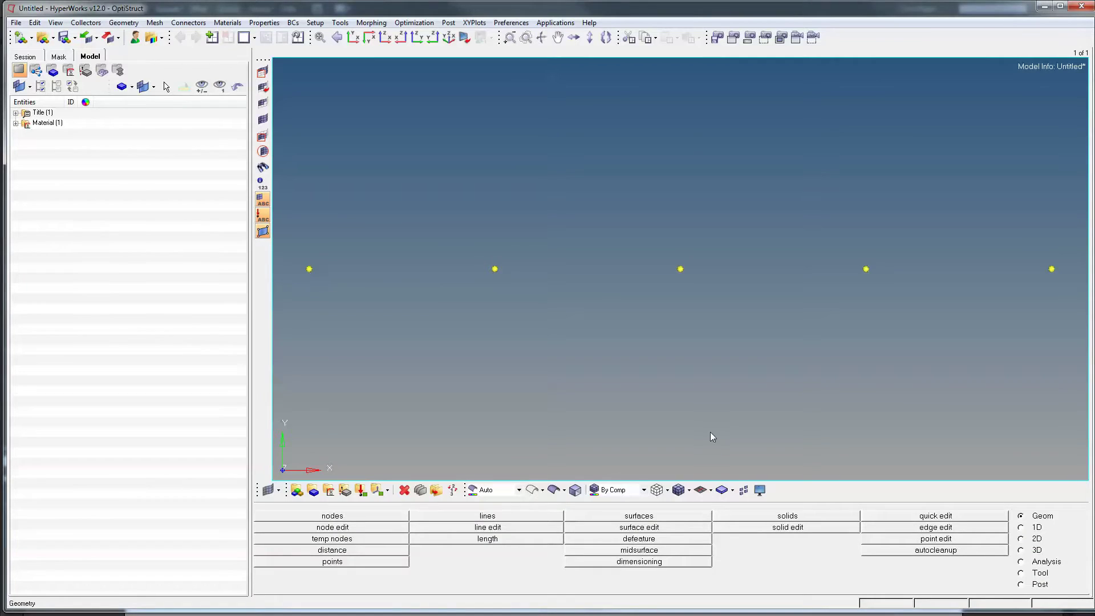
Step: Start a new property with the PBEAM card image
{"action": "left_click", "coordinate": [16, 123]}
{"action": "right_click", "coordinate": [60, 171]}
{"action": "mouse_move", "coordinate": [86, 172]}
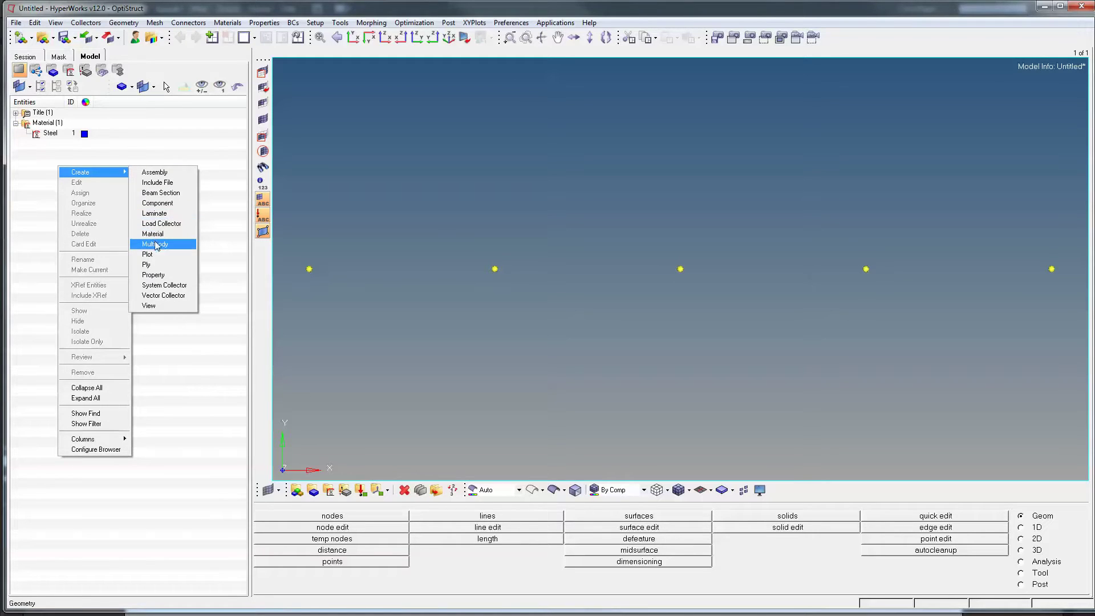
{"action": "left_click", "coordinate": [170, 275]}
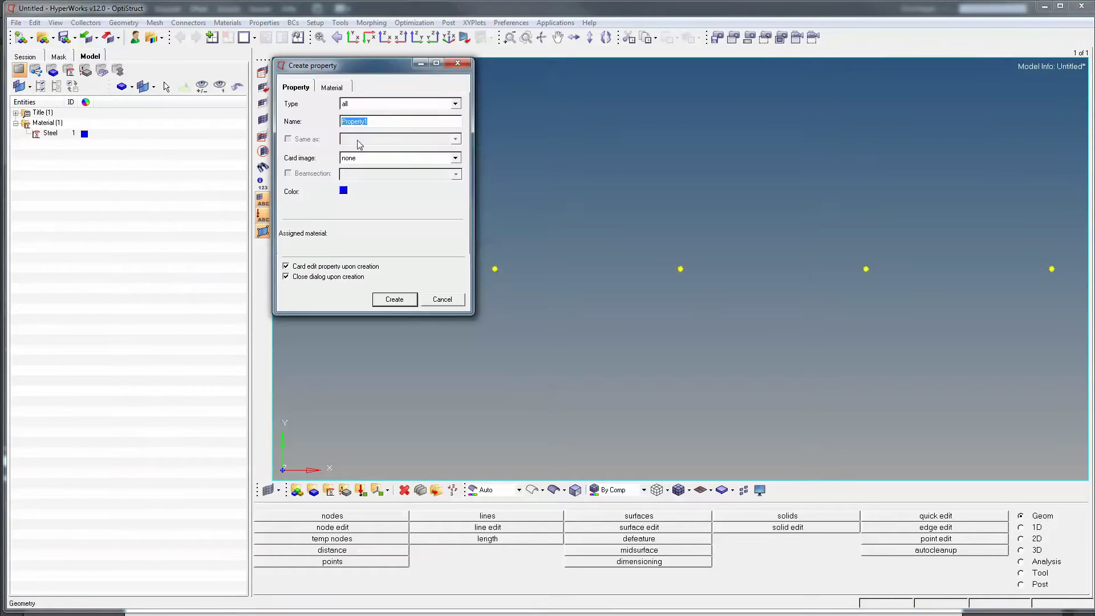
{"action": "left_click_drag", "start_coordinate": [371, 73], "coordinate": [306, 232]}
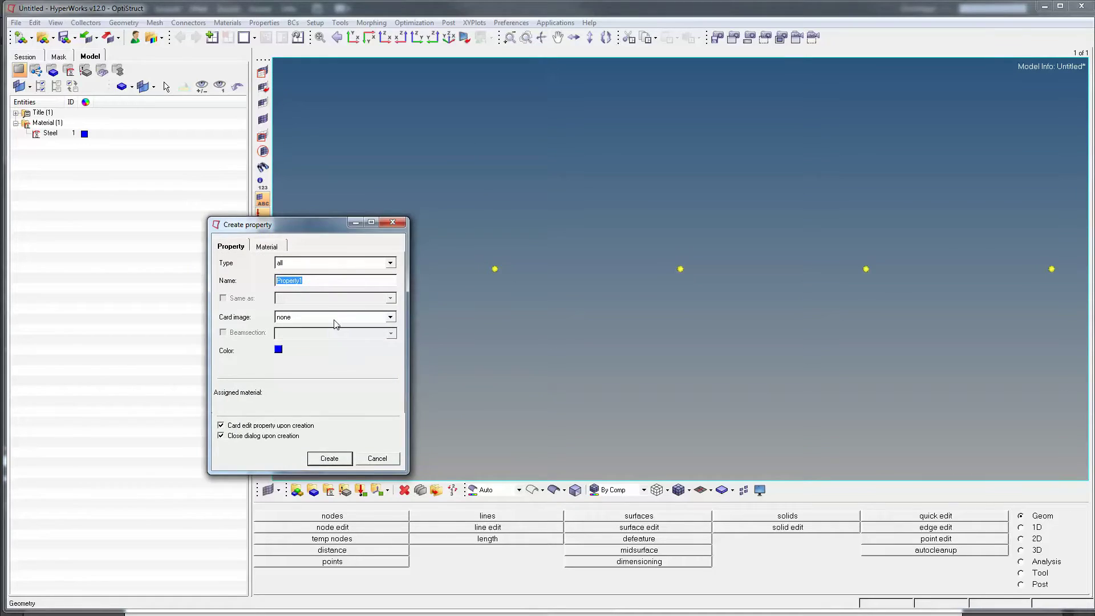
{"action": "left_click", "coordinate": [331, 317]}
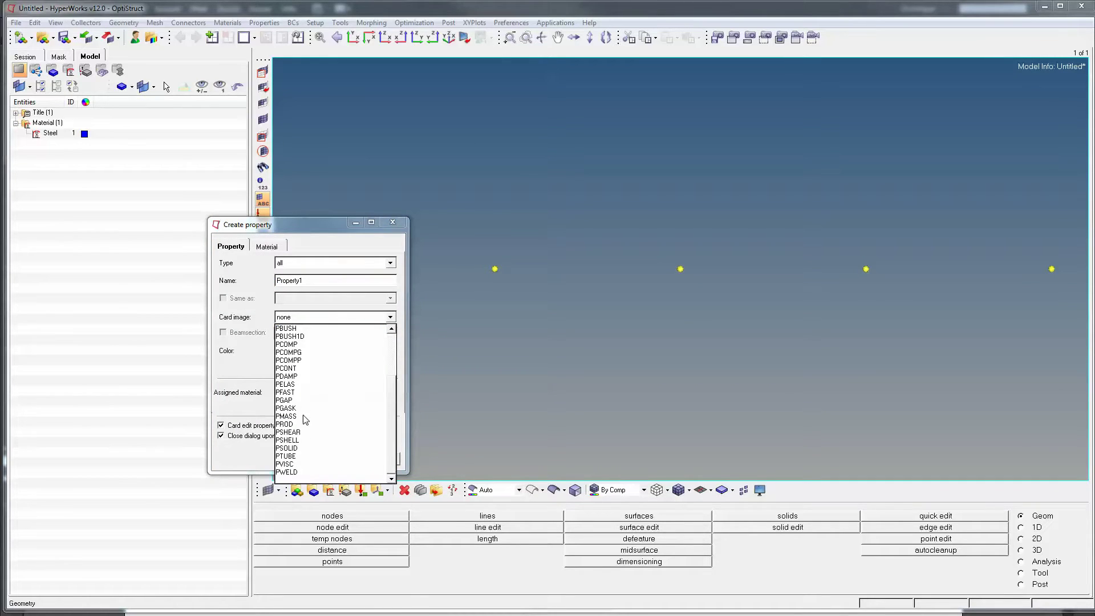
{"action": "scroll", "coordinate": [306, 374], "scroll_direction": "up", "scroll_amount": 2}
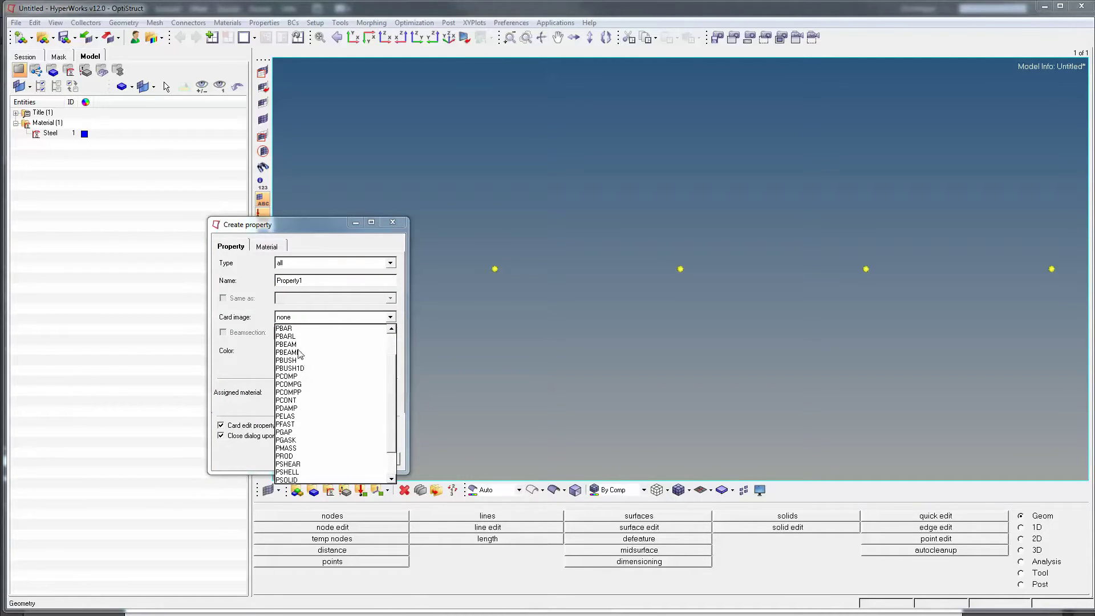
{"action": "left_click", "coordinate": [302, 345]}
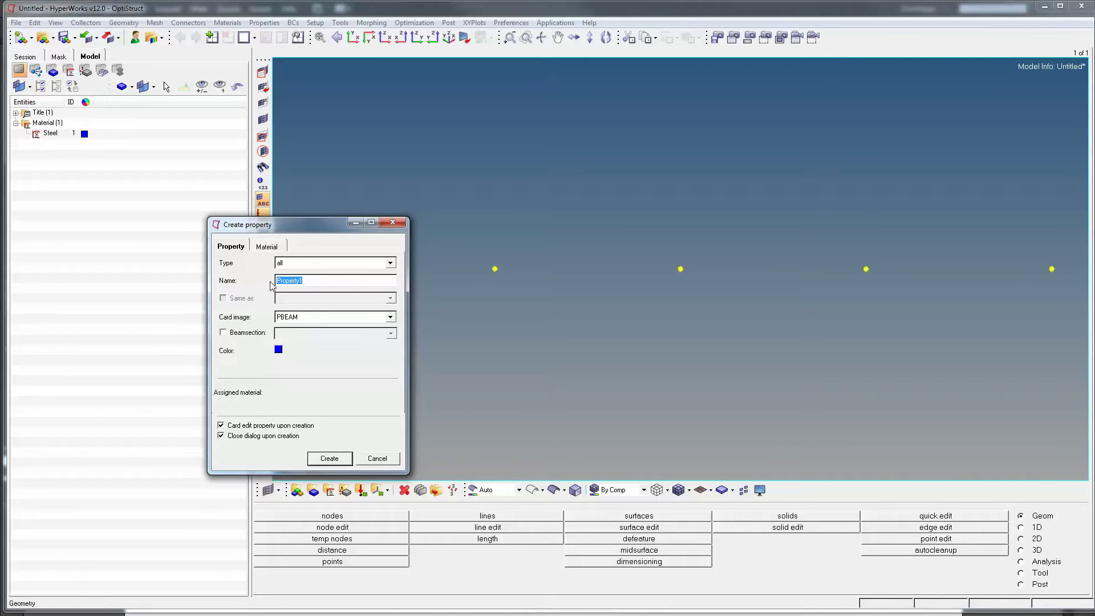
Step: Name the property 1D_Prop and create it with the Steel material assigned
{"action": "left_click_drag", "start_coordinate": [283, 227], "coordinate": [404, 182]}
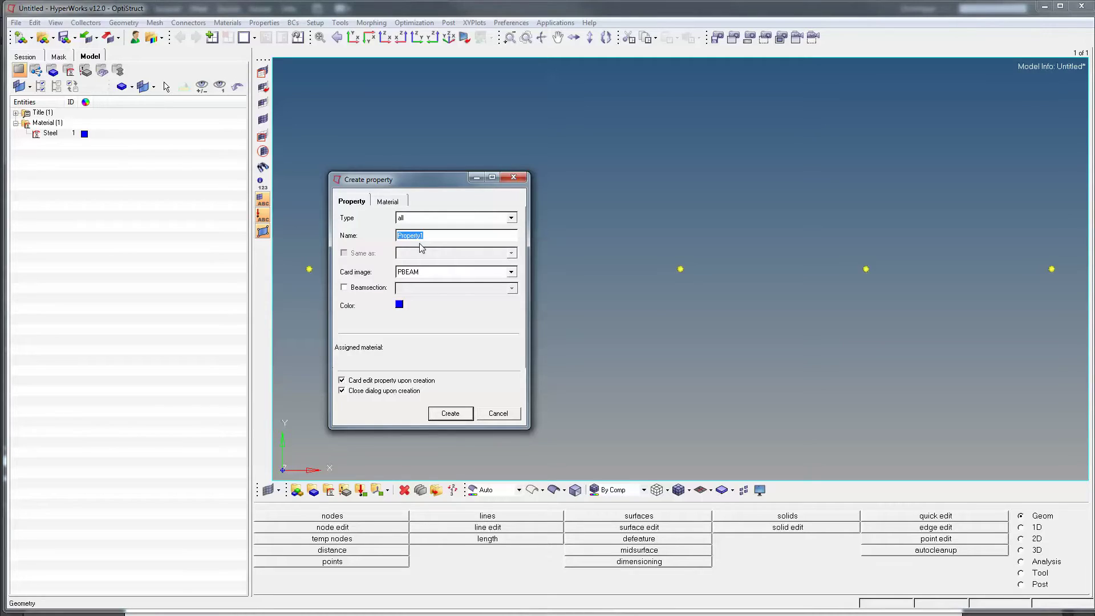
{"action": "type", "text": "1D_Prop"}
{"action": "left_click", "coordinate": [389, 203]}
{"action": "left_click", "coordinate": [358, 216]}
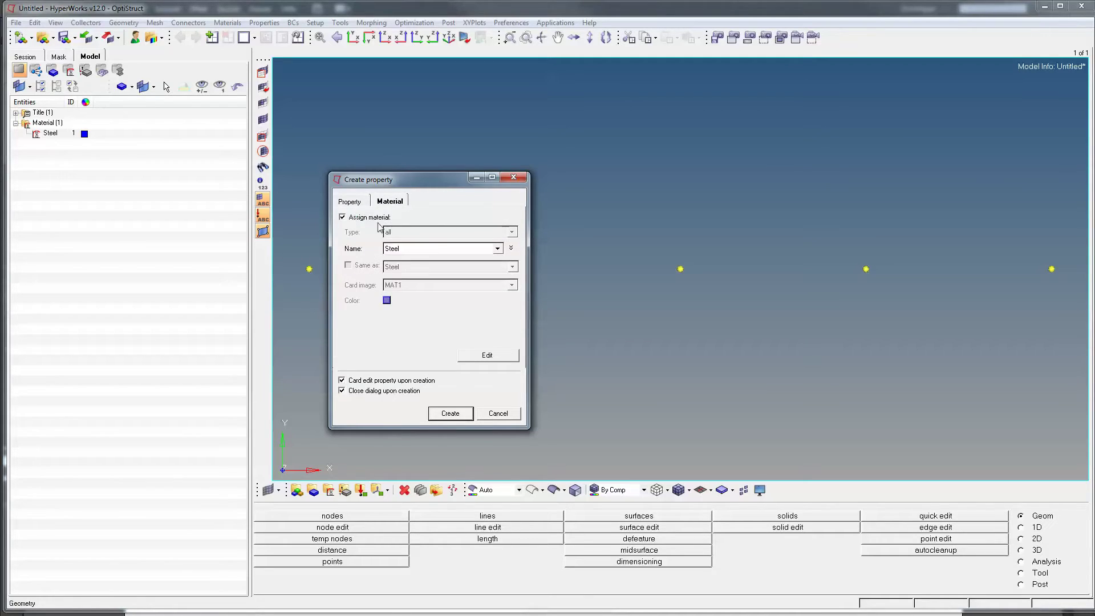
{"action": "left_click", "coordinate": [359, 205]}
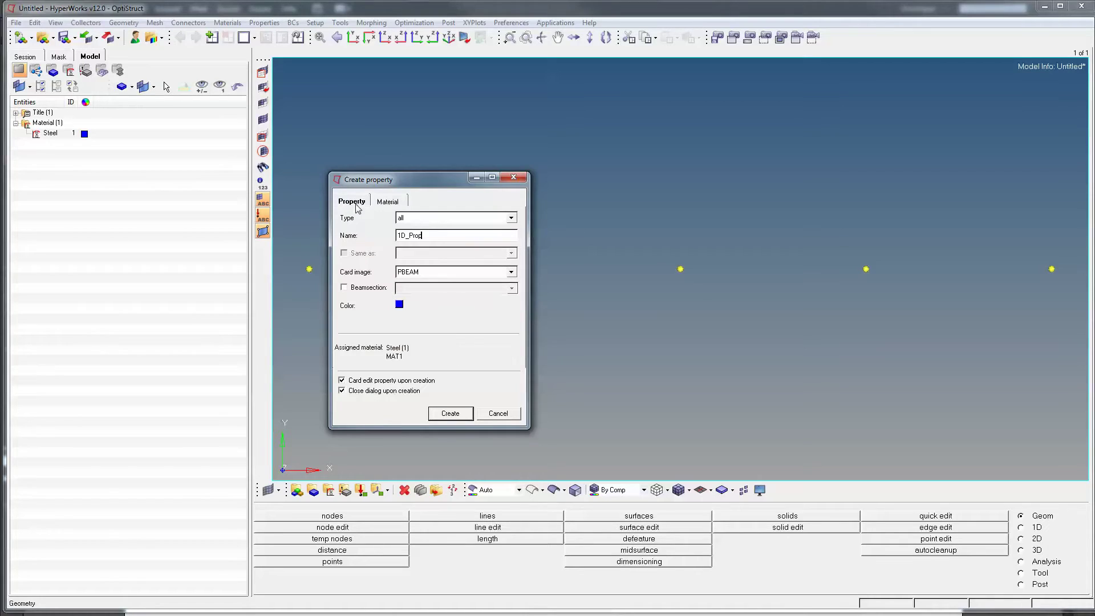
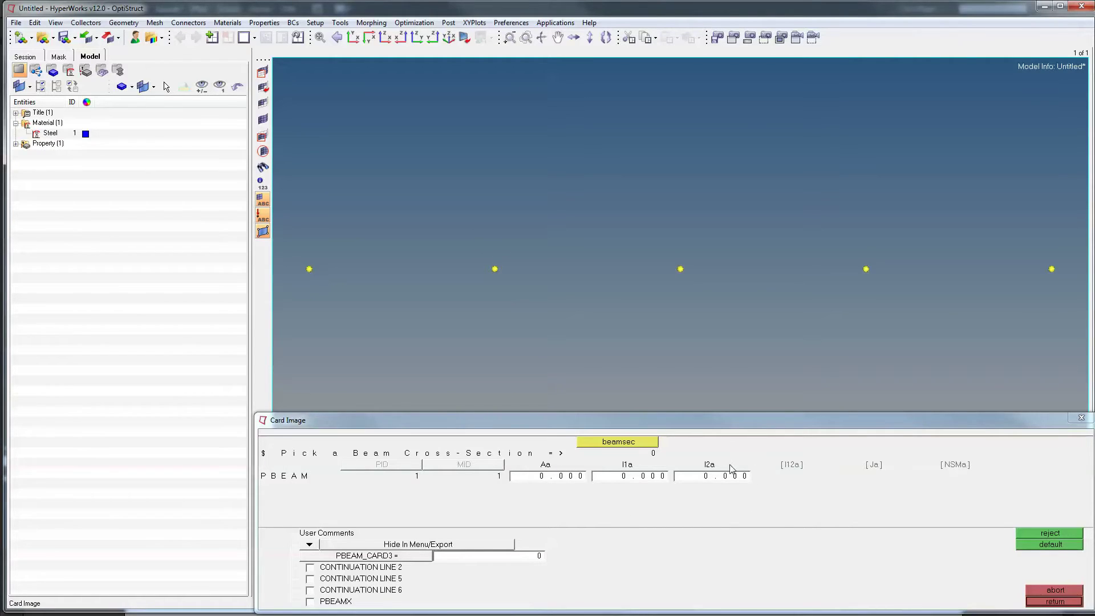
{"action": "left_click", "coordinate": [1054, 602]}
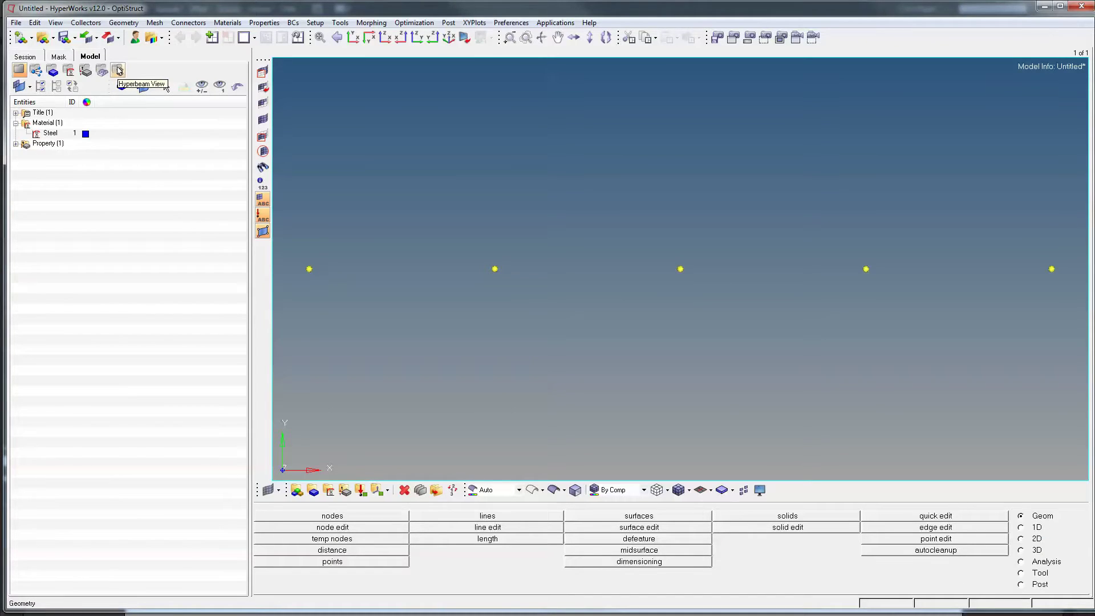
Step: Open the HyperBeam view and create a standard OptiStruct BAR section
{"action": "left_click", "coordinate": [118, 70]}
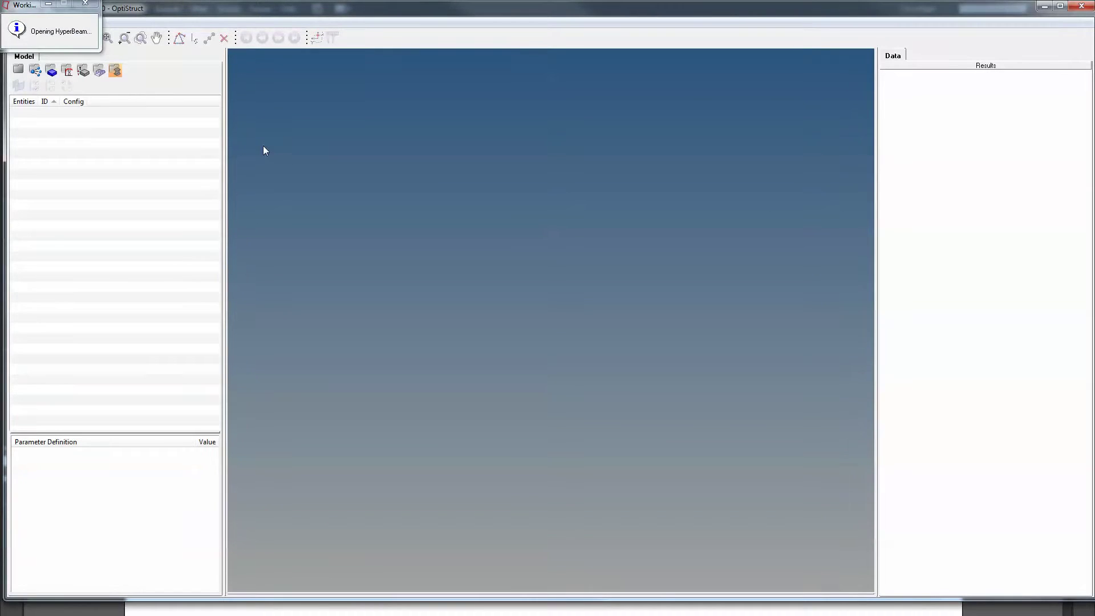
{"action": "right_click", "coordinate": [95, 149]}
{"action": "mouse_move", "coordinate": [128, 153]}
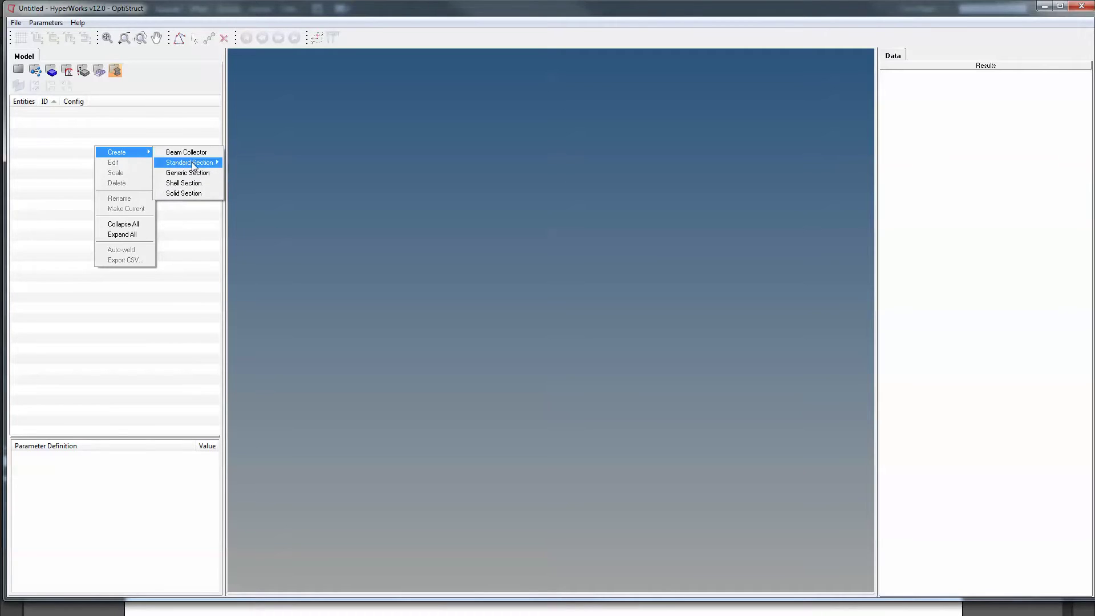
{"action": "mouse_move", "coordinate": [193, 165]}
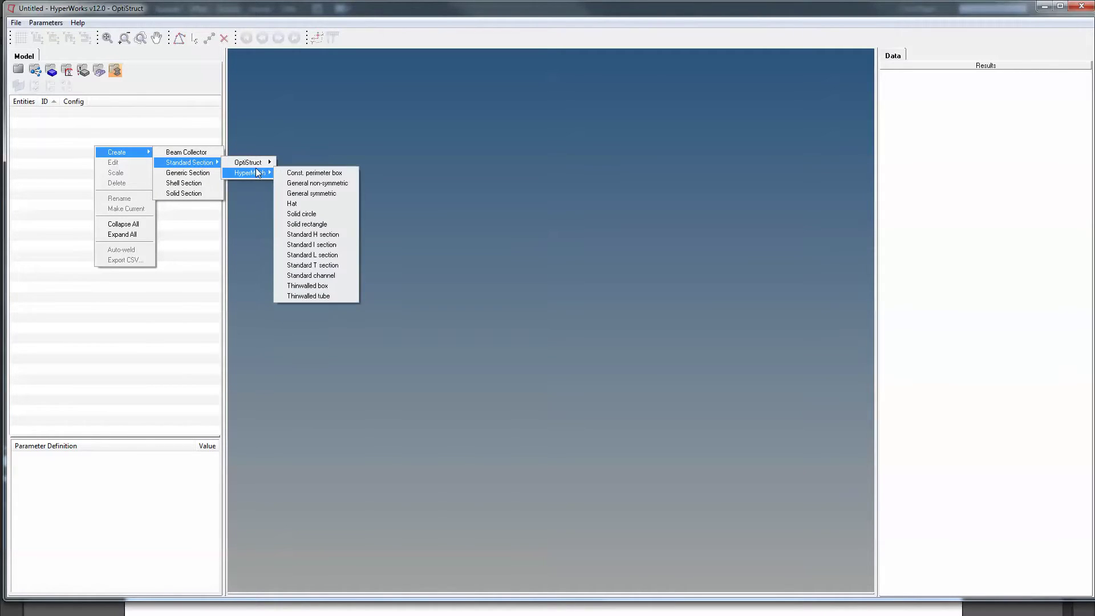
{"action": "mouse_move", "coordinate": [259, 167]}
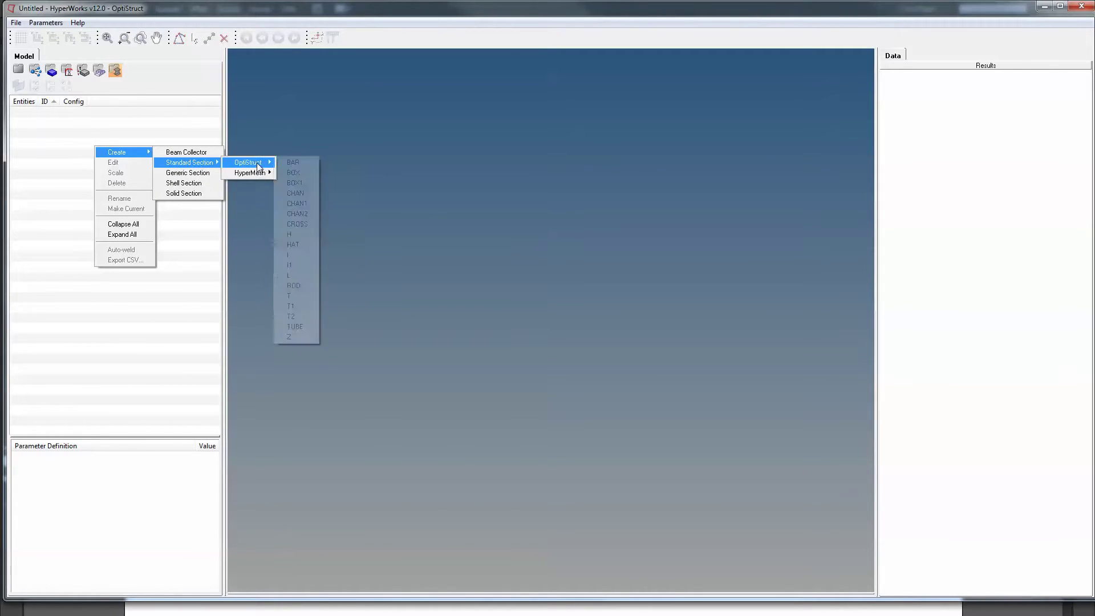
{"action": "left_click", "coordinate": [296, 163]}
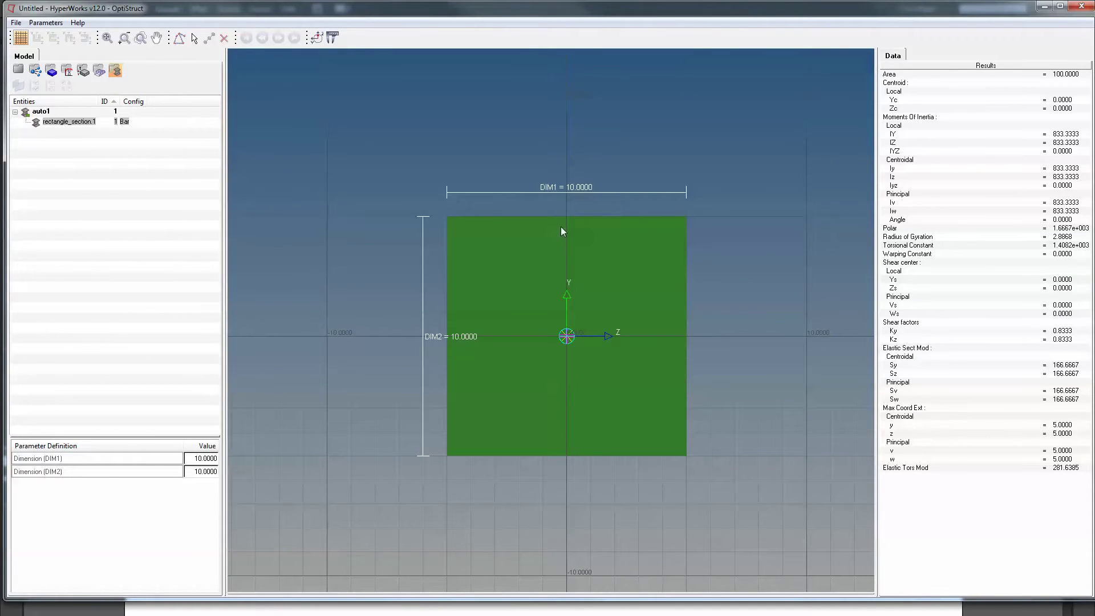
Step: Set the bar section's DIM2 to 50
{"action": "left_click", "coordinate": [206, 477]}
{"action": "left_click", "coordinate": [244, 461]}
{"action": "left_click", "coordinate": [199, 470]}
{"action": "type", "text": "50"}
{"action": "key", "text": "Return"}
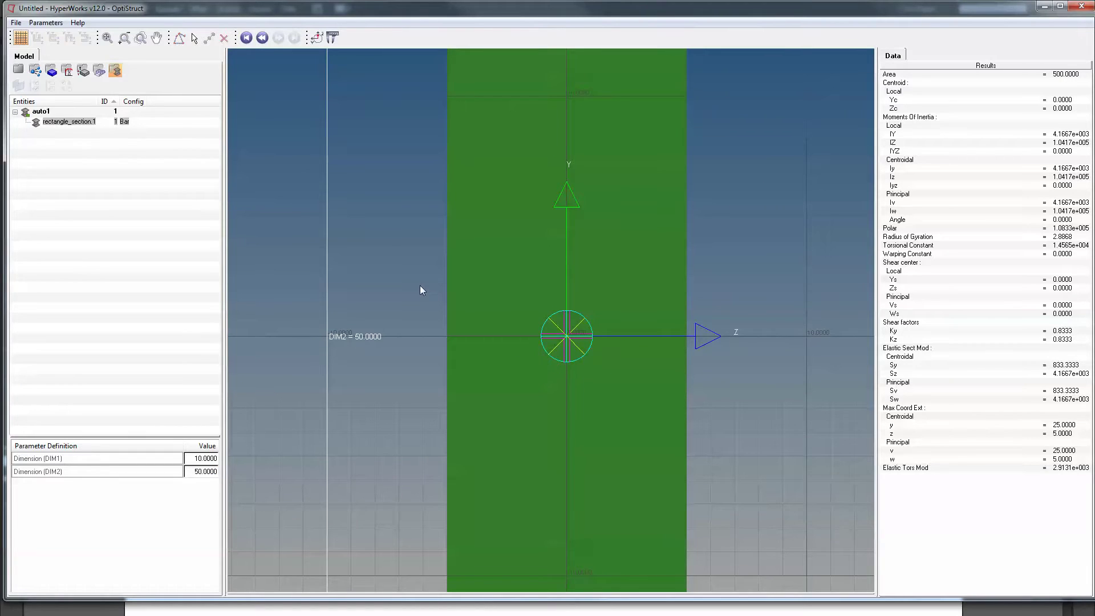
{"action": "key", "text": "f"}
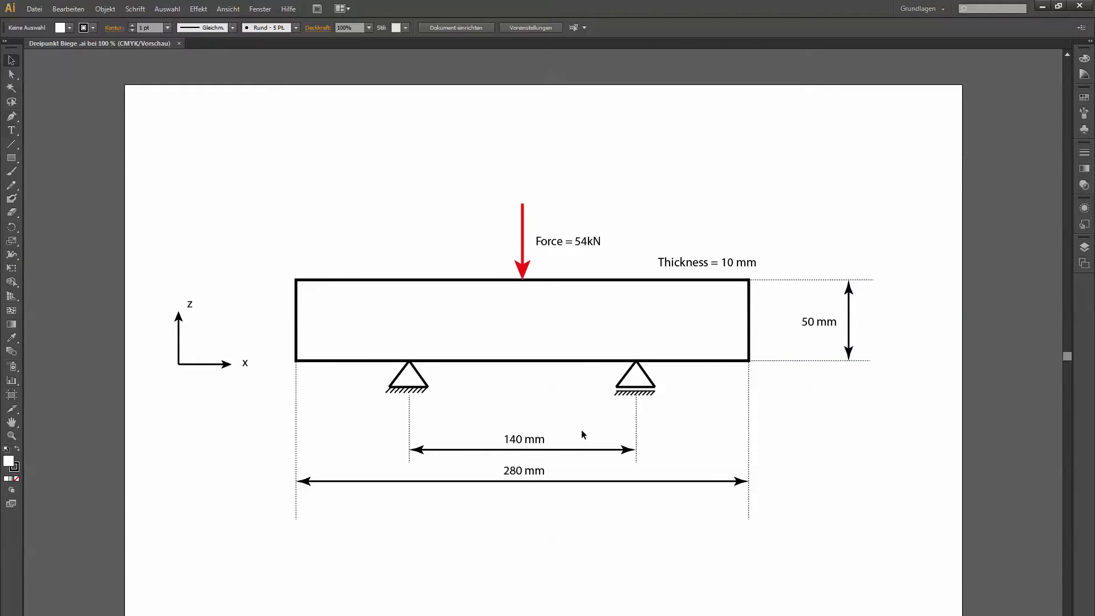
Step: Switch from the dimensioned drawing back to HyperWorks and return from the HyperBeam view to the model view
{"action": "left_click", "coordinate": [718, 289]}
{"action": "key", "text": "alt+Tab"}
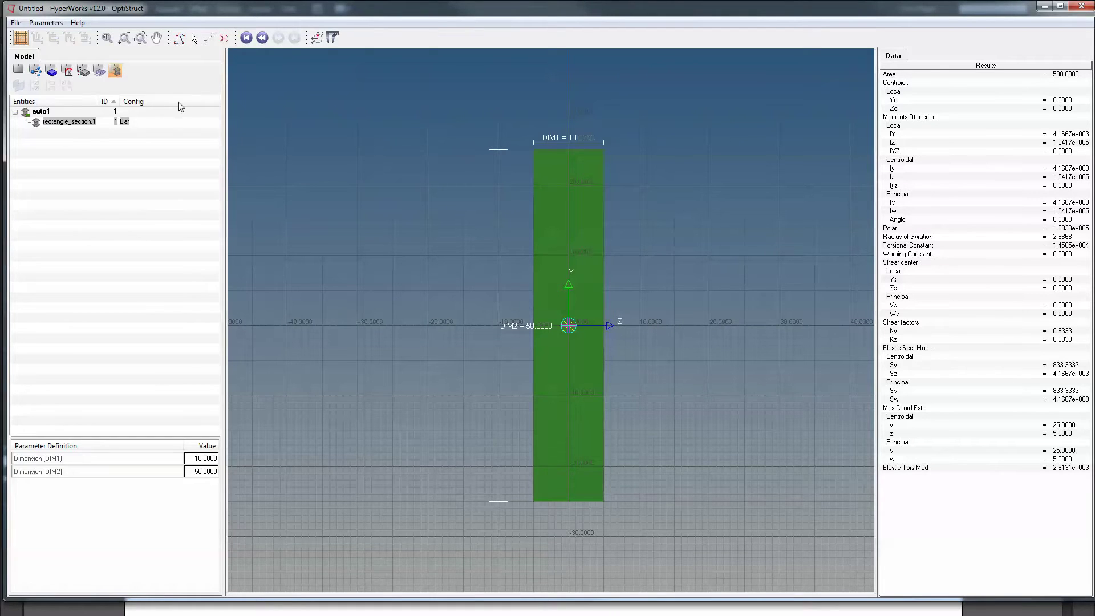
{"action": "left_click", "coordinate": [19, 70]}
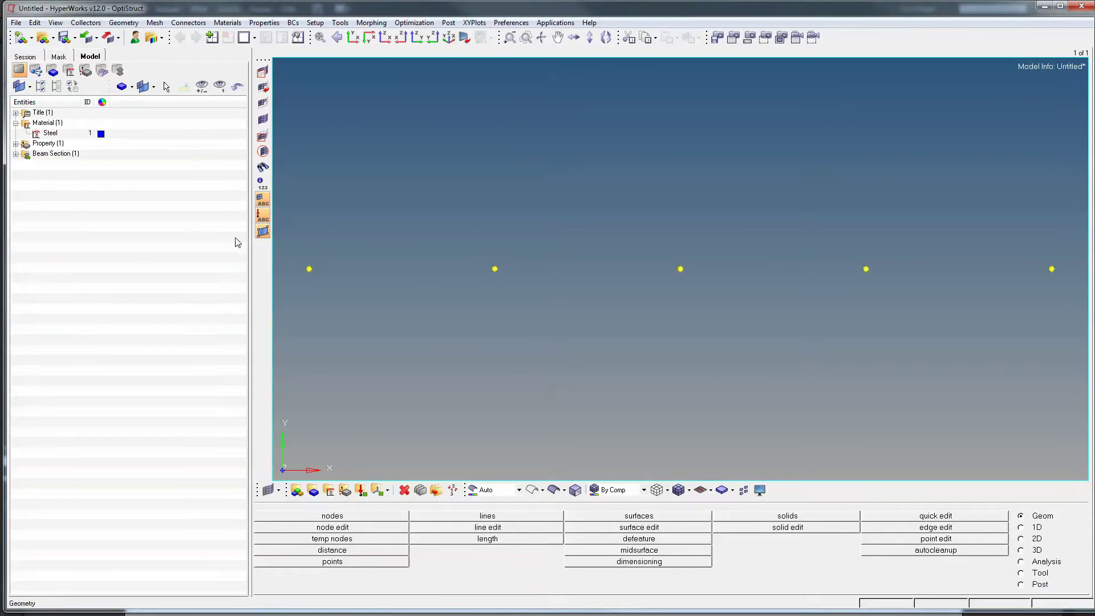
Step: Edit the card of property 1D_Prop and assign rectangle_section.1 as its beam cross-section
{"action": "left_click", "coordinate": [16, 145]}
{"action": "right_click", "coordinate": [62, 160]}
{"action": "left_click", "coordinate": [104, 234]}
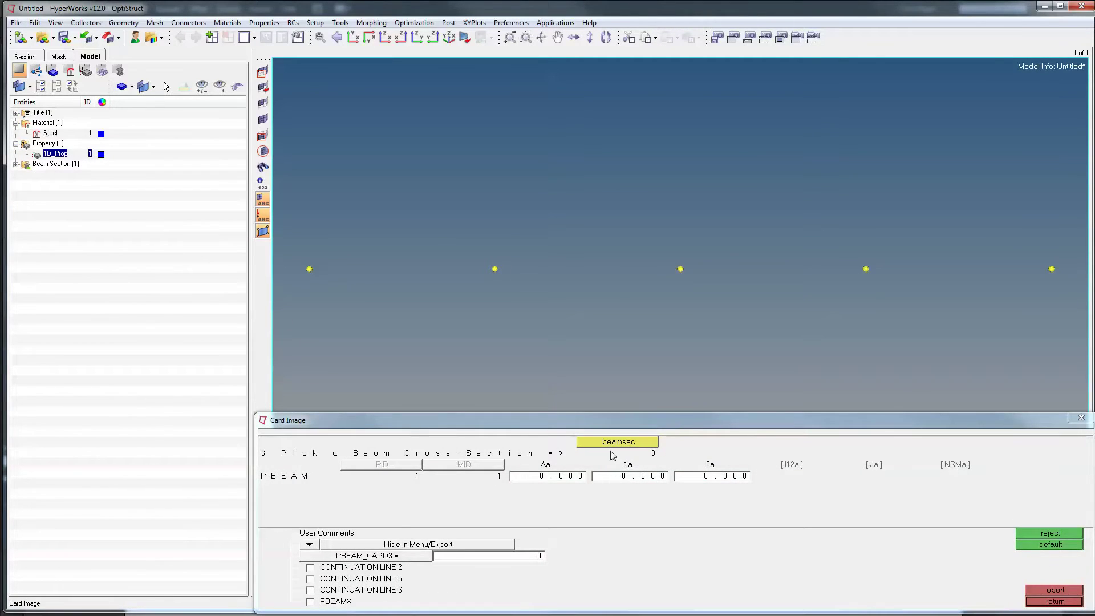
{"action": "left_click", "coordinate": [616, 442]}
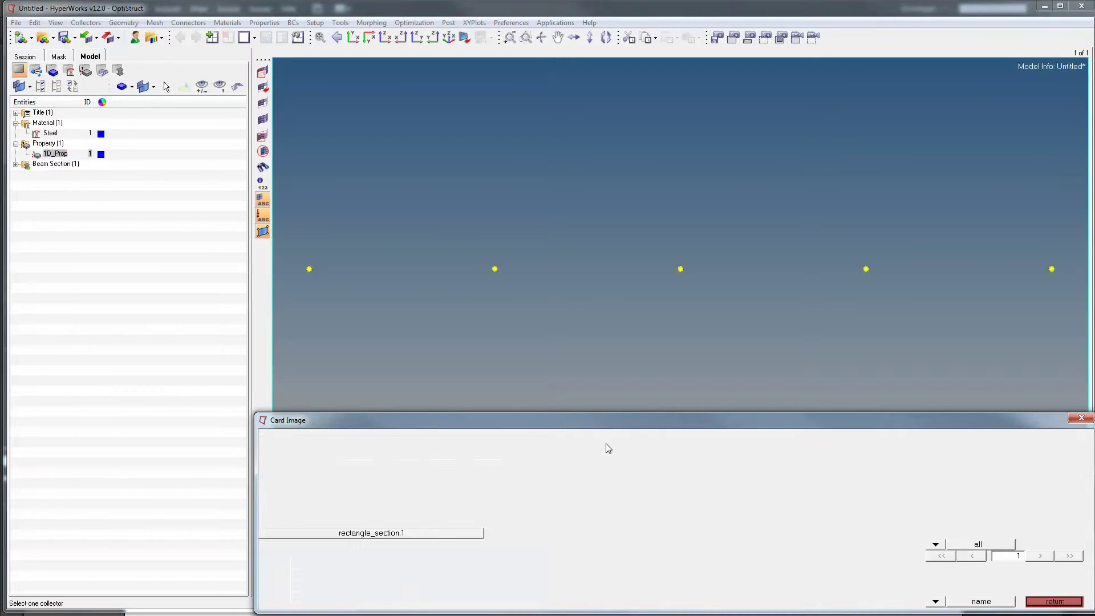
{"action": "left_click", "coordinate": [371, 534]}
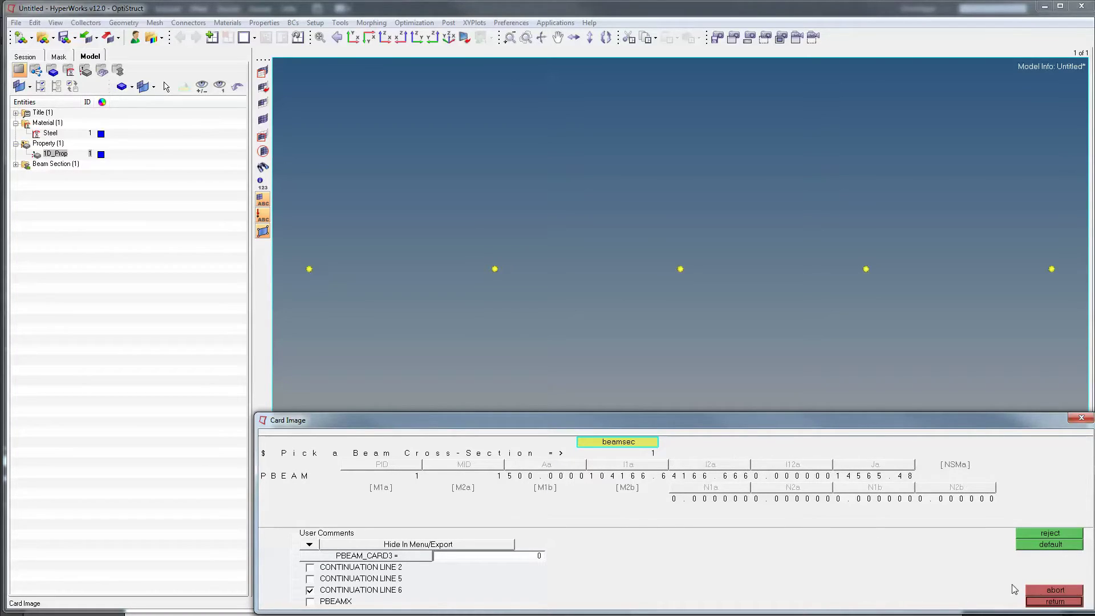
{"action": "left_click", "coordinate": [1053, 602]}
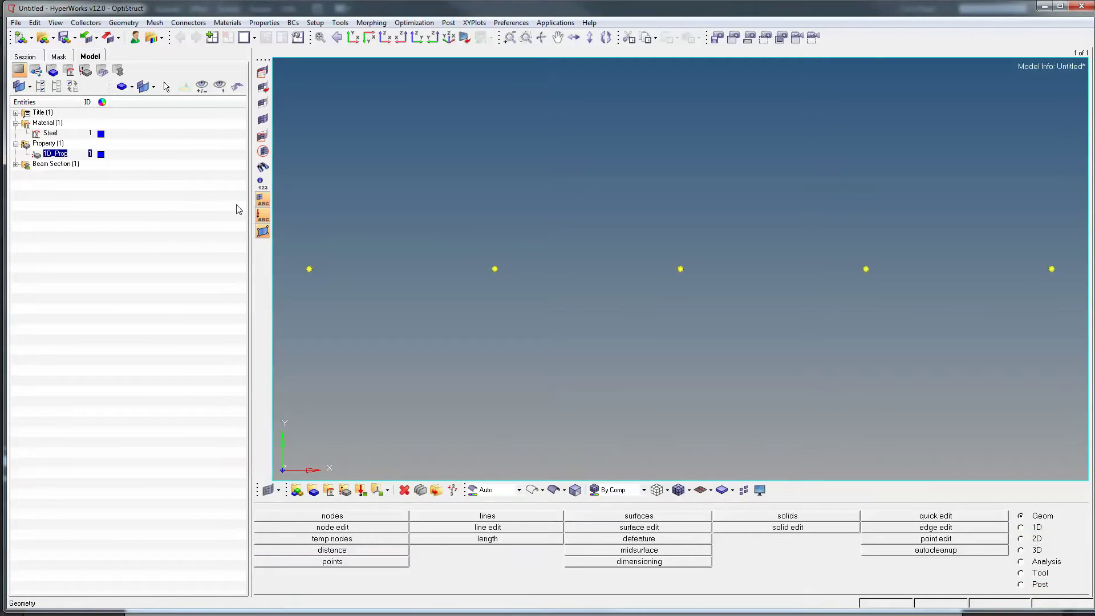
Step: Create a component named Beam with property 1D_Prop assigned
{"action": "right_click", "coordinate": [54, 195]}
{"action": "mouse_move", "coordinate": [90, 200]}
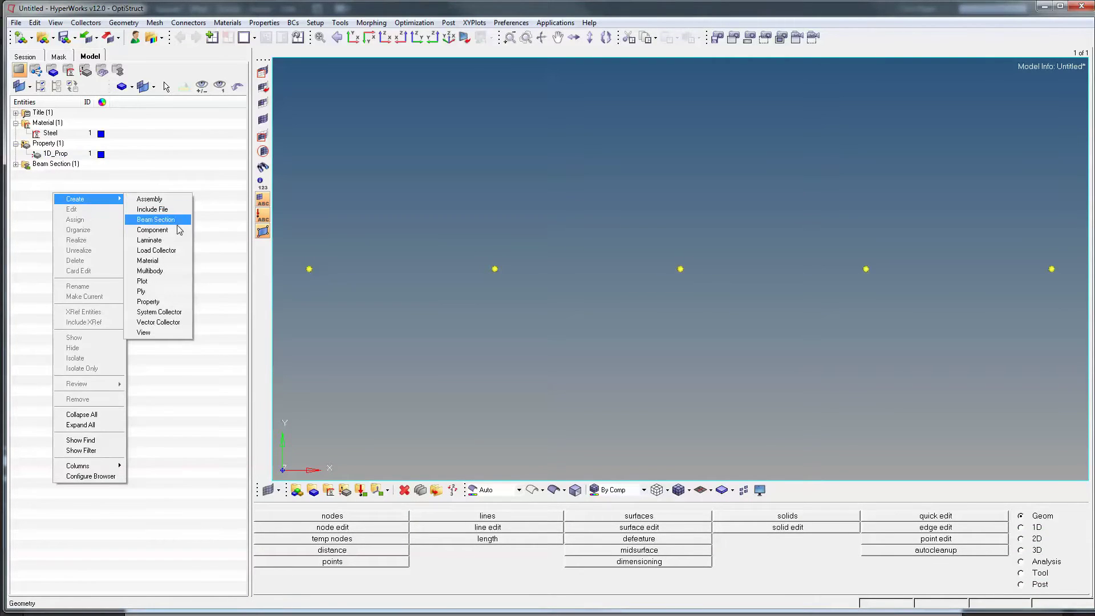
{"action": "left_click", "coordinate": [171, 230]}
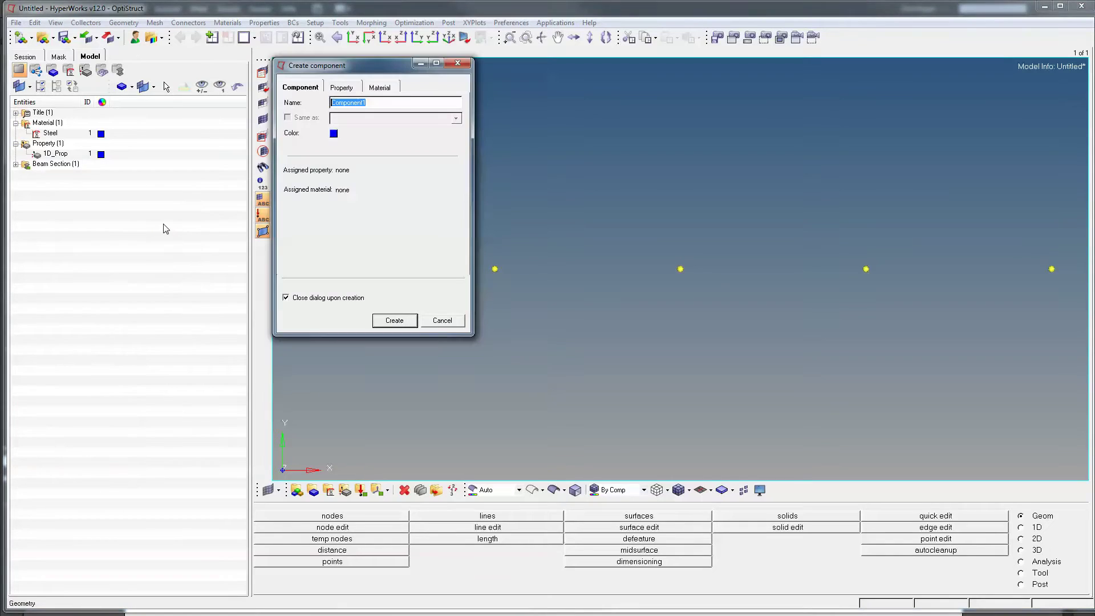
{"action": "type", "text": "Beam"}
{"action": "left_click", "coordinate": [344, 87]}
{"action": "left_click", "coordinate": [313, 104]}
{"action": "left_click", "coordinate": [380, 87]}
{"action": "left_click", "coordinate": [342, 89]}
{"action": "left_click", "coordinate": [382, 89]}
{"action": "left_click", "coordinate": [350, 93]}
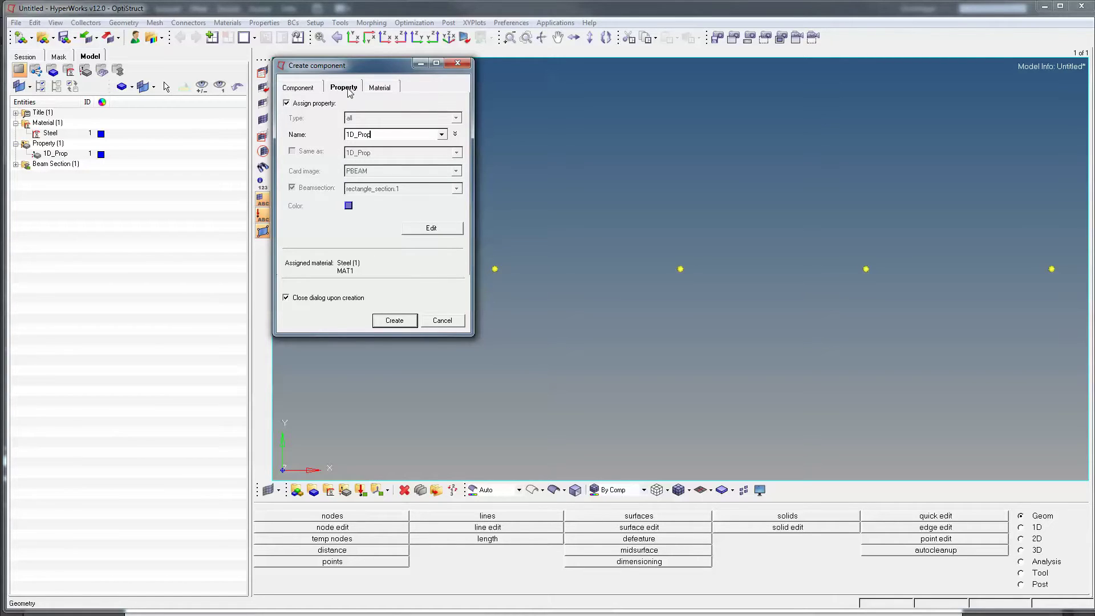
{"action": "left_click", "coordinate": [298, 87]}
{"action": "left_click", "coordinate": [407, 321]}
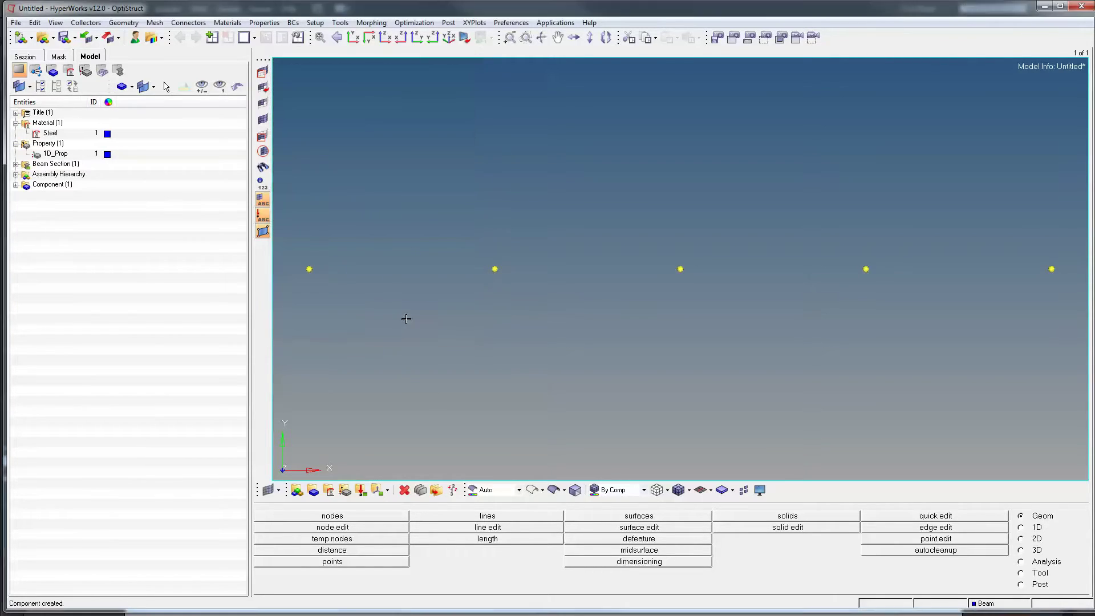
Step: Collapse the Property and Material folders in the model tree
{"action": "left_click", "coordinate": [16, 144]}
{"action": "left_click", "coordinate": [16, 123]}
{"action": "left_click", "coordinate": [52, 164]}
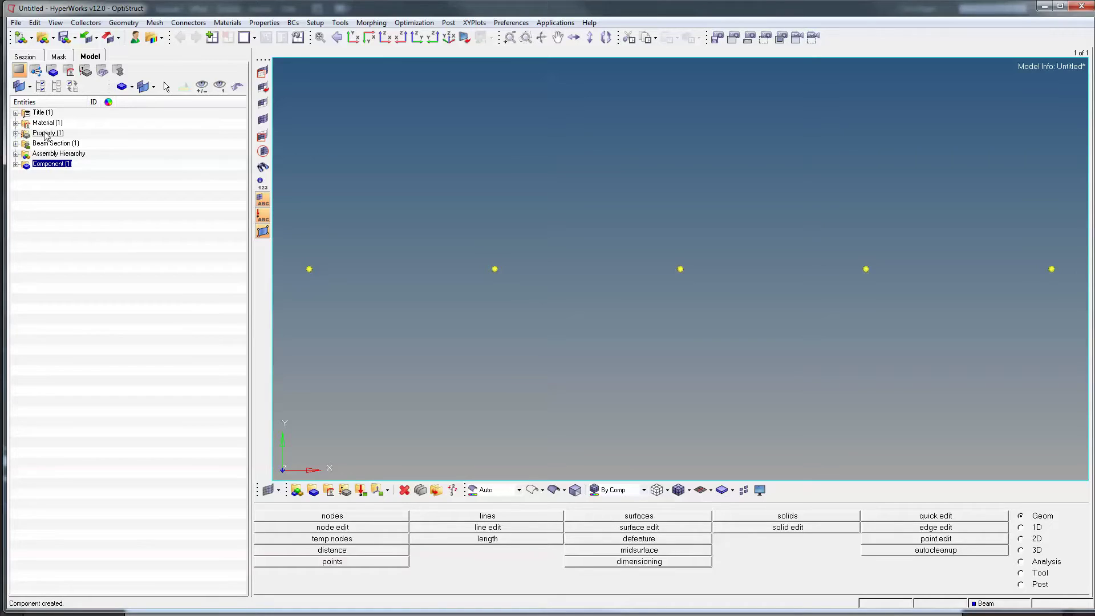
{"action": "left_click", "coordinate": [45, 135]}
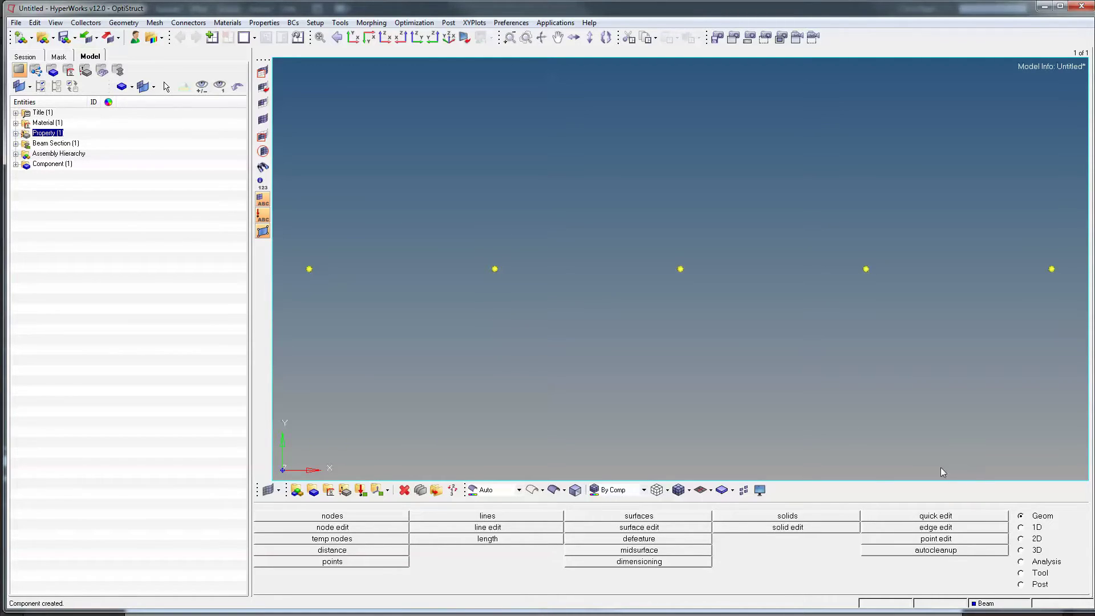
Step: Create a CBEAM bar element between the first two nodes with z-axis orientation and property 1D_Prop
{"action": "left_click", "coordinate": [1033, 528]}
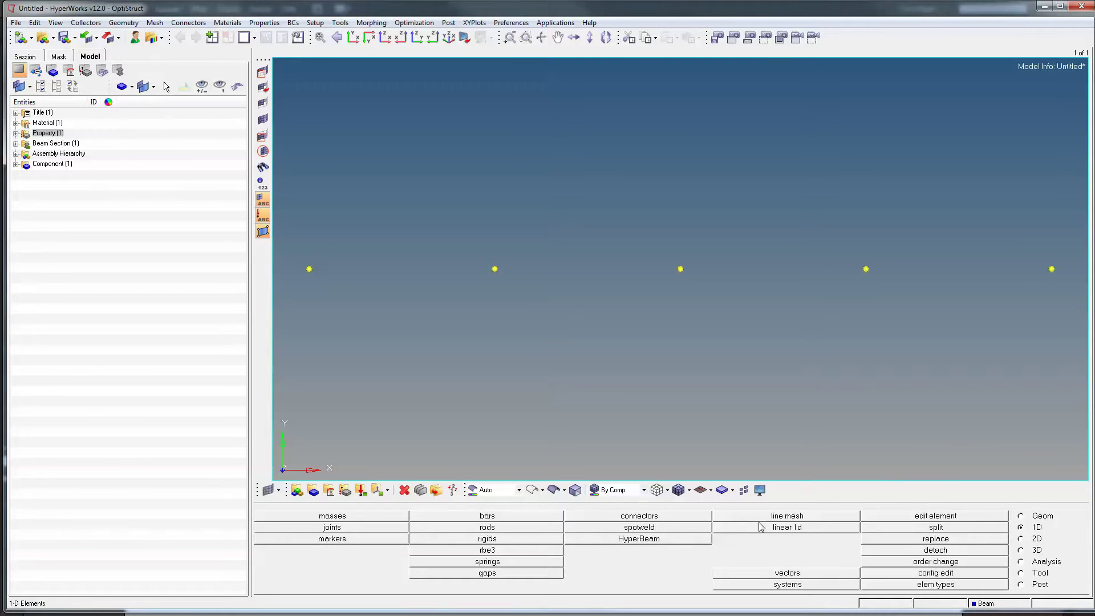
{"action": "left_click", "coordinate": [523, 516]}
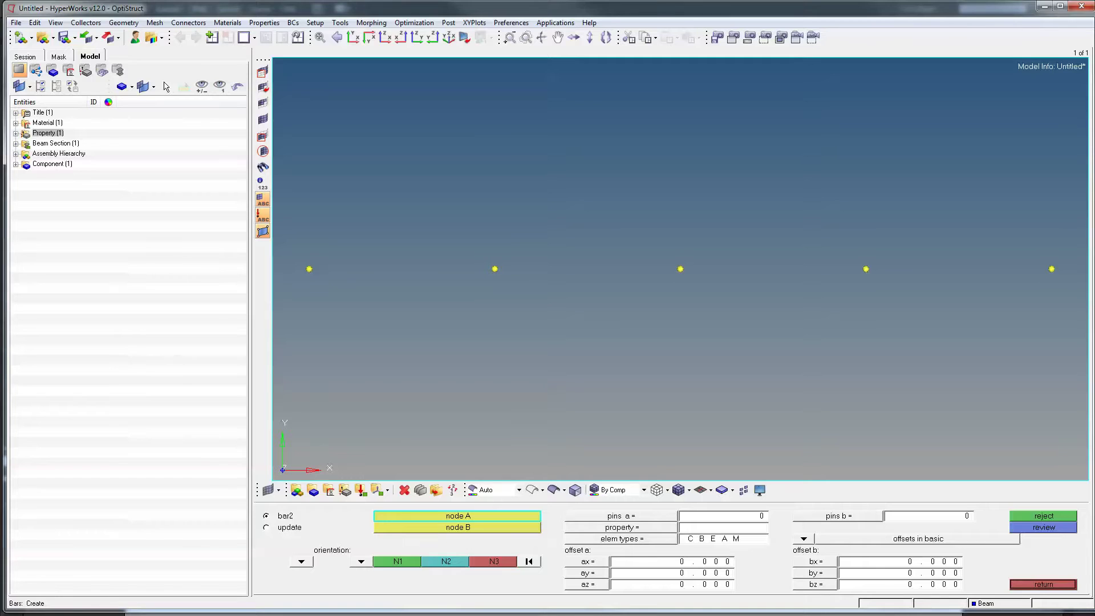
{"action": "left_click", "coordinate": [361, 562]}
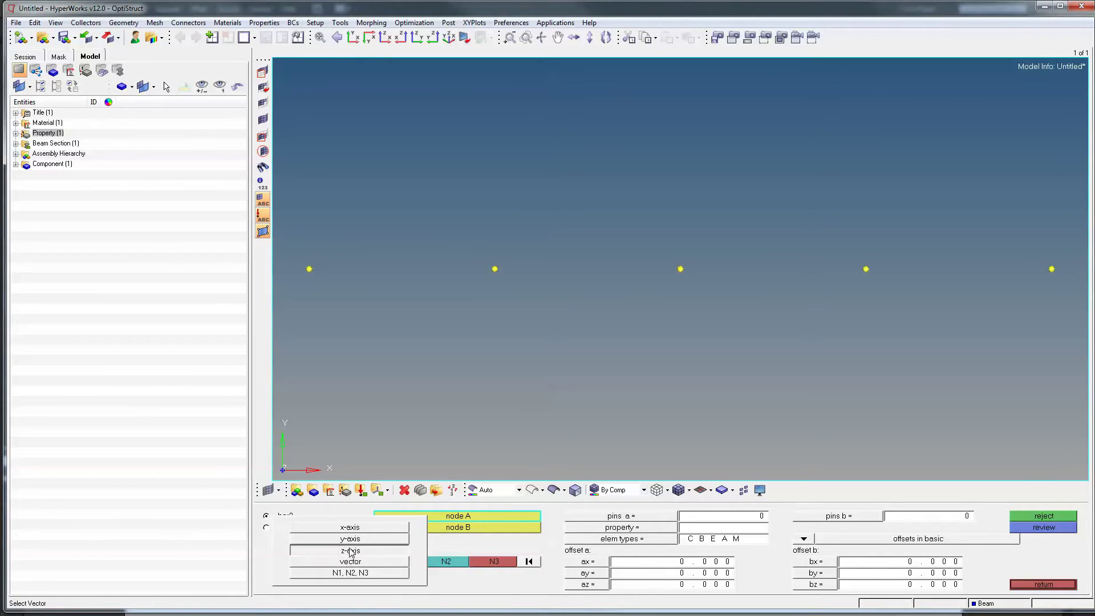
{"action": "left_click", "coordinate": [349, 552]}
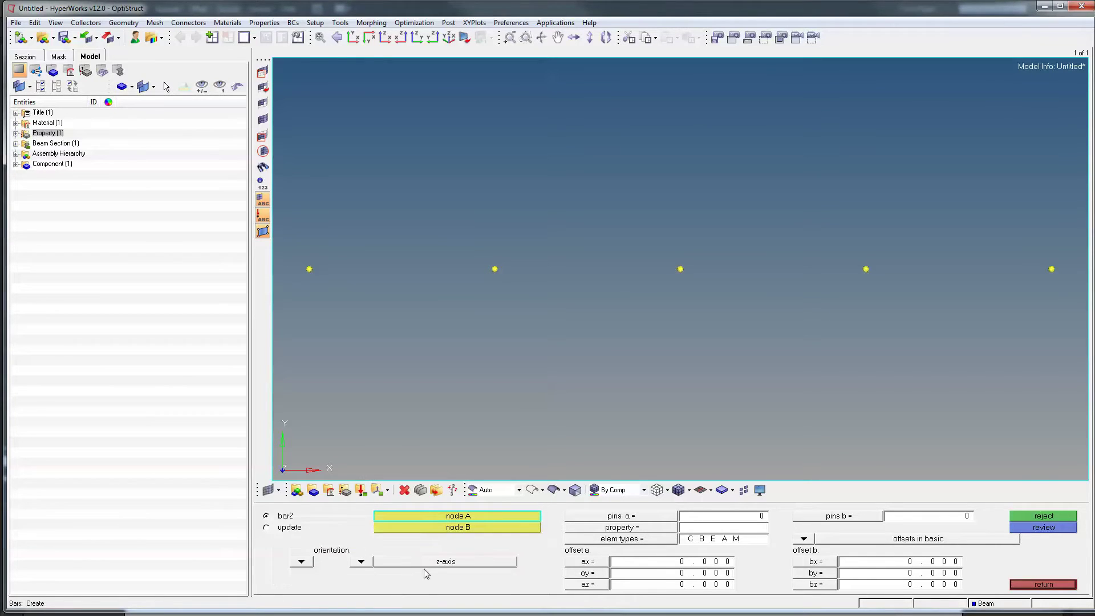
{"action": "left_click", "coordinate": [619, 528]}
{"action": "left_click", "coordinate": [324, 517]}
{"action": "left_click", "coordinate": [310, 269]}
{"action": "left_click", "coordinate": [496, 269]}
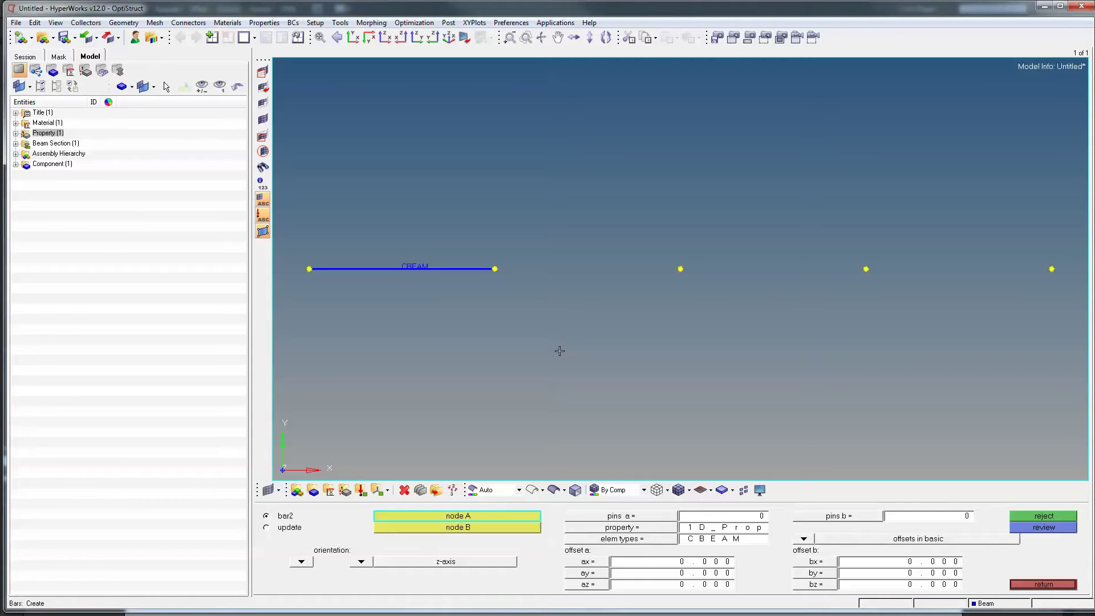
Step: Inspect the first beam's section orientation in shaded 3D element representation, then restore the traditional representation
{"action": "left_click", "coordinate": [711, 490]}
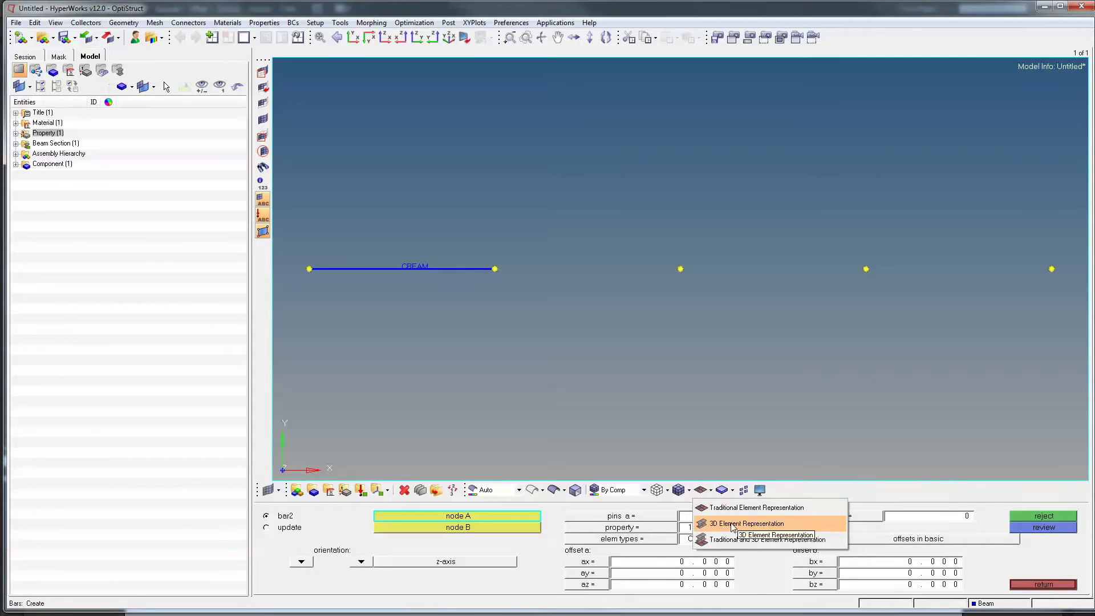
{"action": "left_click", "coordinate": [729, 524]}
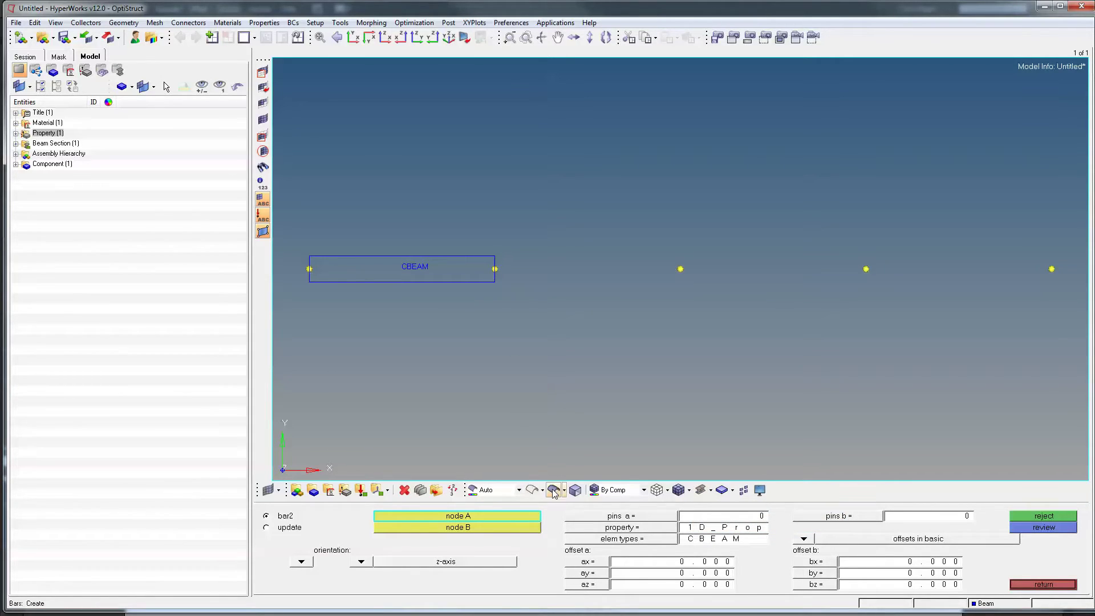
{"action": "left_click", "coordinate": [680, 495]}
{"action": "left_click_drag", "start_coordinate": [417, 256], "coordinate": [700, 318], "text": "ctrl"}
{"action": "left_click_drag", "start_coordinate": [890, 240], "coordinate": [715, 469], "text": "ctrl"}
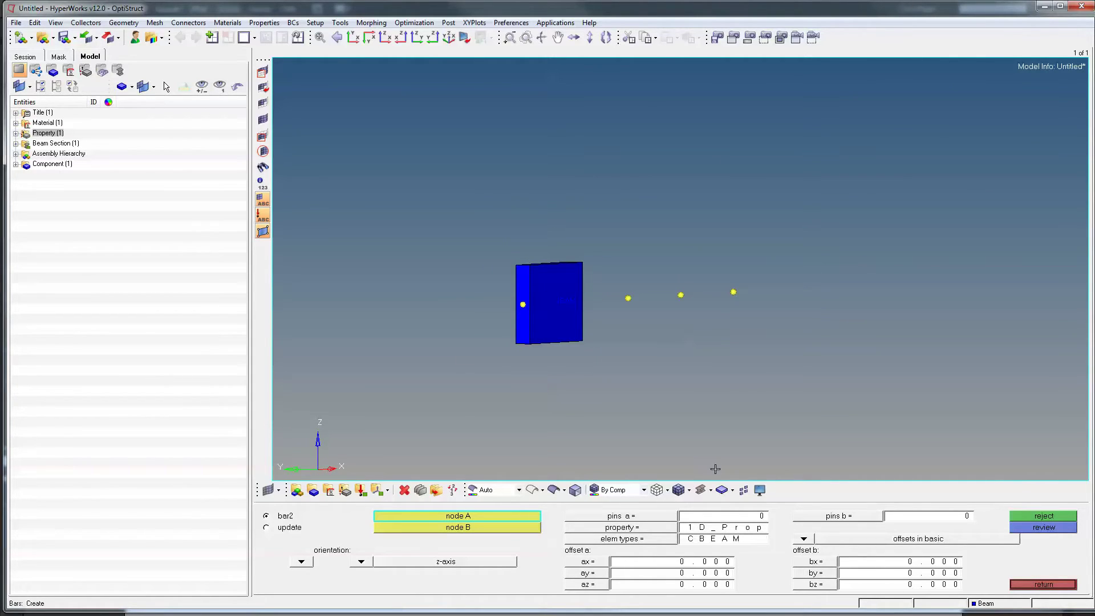
{"action": "left_click", "coordinate": [711, 490]}
{"action": "left_click", "coordinate": [716, 500]}
Step: Create the three remaining CBEAM elements between consecutive nodes up to the bar's far end
{"action": "left_click_drag", "start_coordinate": [644, 309], "coordinate": [544, 312], "text": "ctrl"}
{"action": "left_click", "coordinate": [552, 313]}
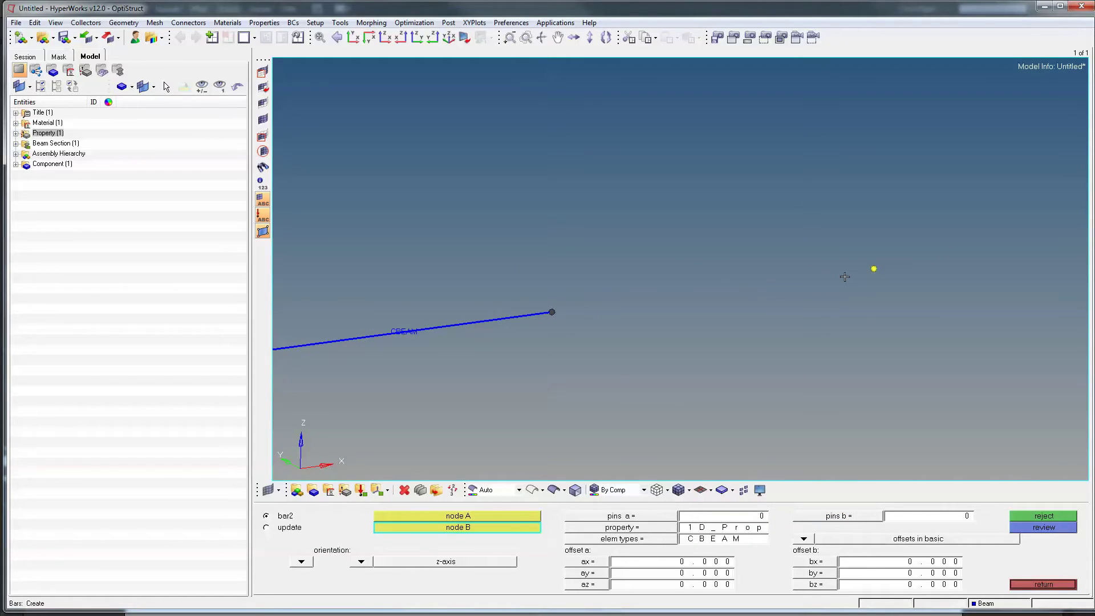
{"action": "left_click", "coordinate": [875, 270]}
{"action": "scroll", "coordinate": [876, 270], "scroll_direction": "down", "scroll_amount": 3}
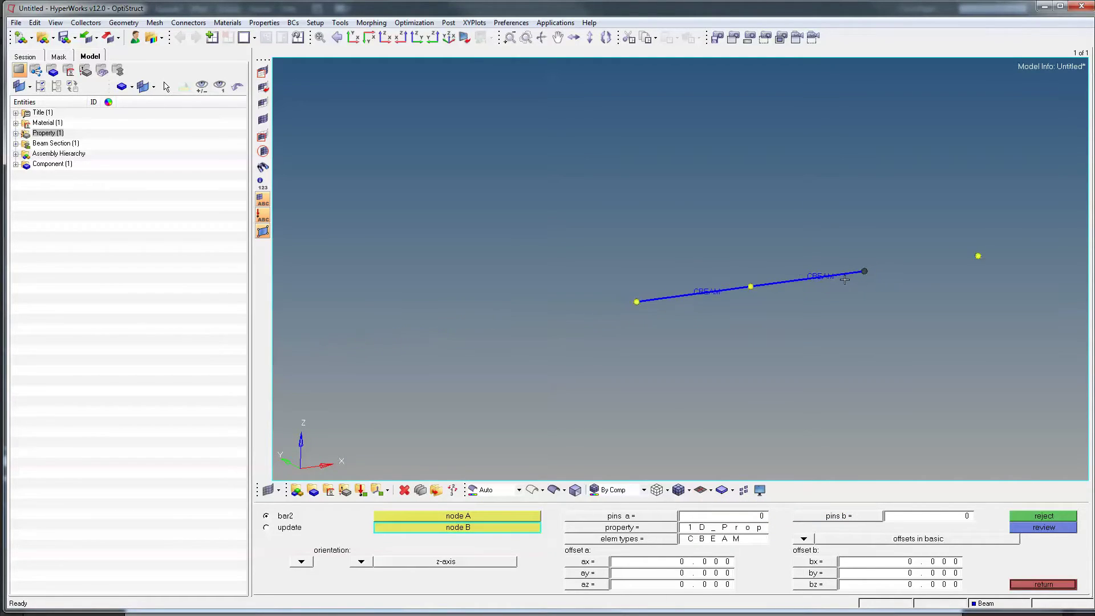
{"action": "left_click", "coordinate": [957, 260]}
{"action": "left_click", "coordinate": [962, 259]}
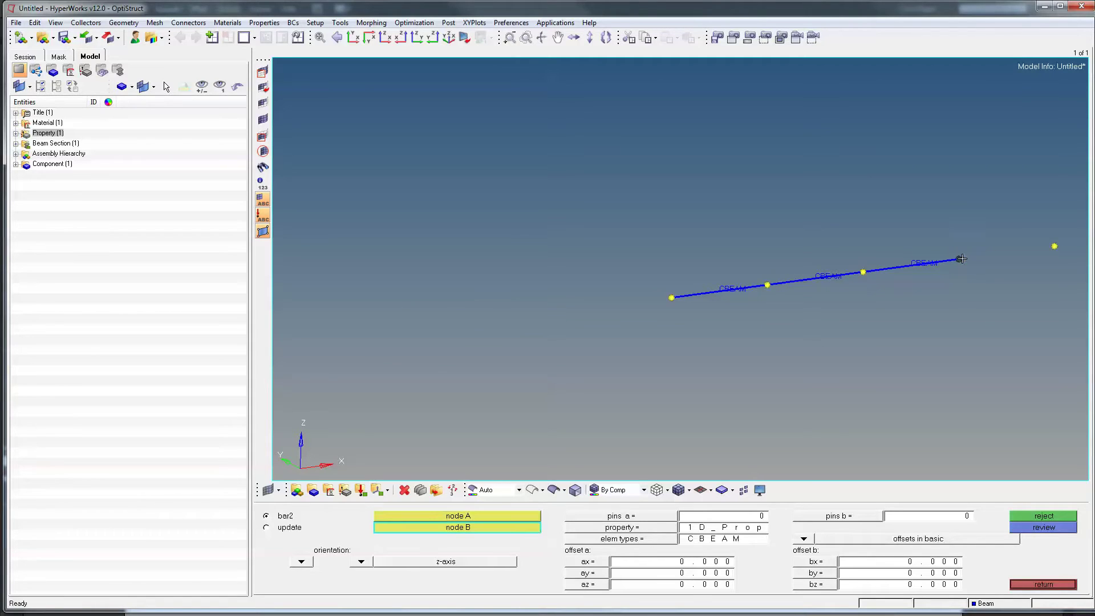
{"action": "left_click", "coordinate": [1055, 246]}
Step: Check all four beam elements in 3D element representation, restore the traditional representation and leave bar creation
{"action": "scroll", "coordinate": [888, 235], "scroll_direction": "down", "scroll_amount": 3}
{"action": "scroll", "coordinate": [888, 235], "scroll_direction": "up", "scroll_amount": 2}
{"action": "right_click_drag", "start_coordinate": [889, 301], "coordinate": [818, 334], "text": "ctrl"}
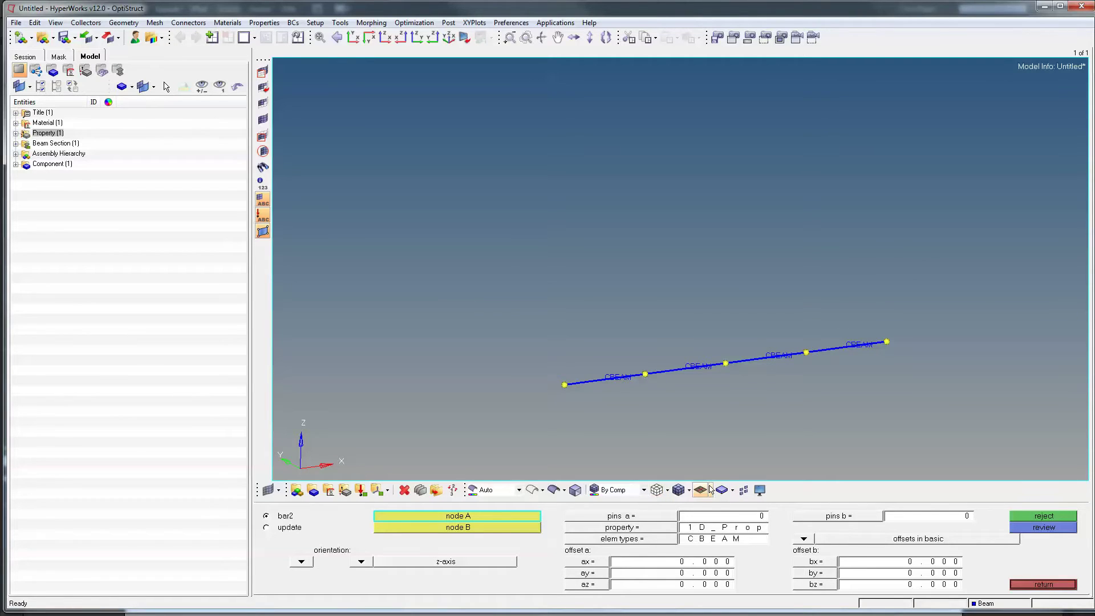
{"action": "left_click", "coordinate": [711, 491]}
{"action": "left_click", "coordinate": [718, 523]}
{"action": "left_click_drag", "start_coordinate": [705, 384], "coordinate": [667, 379], "text": "ctrl"}
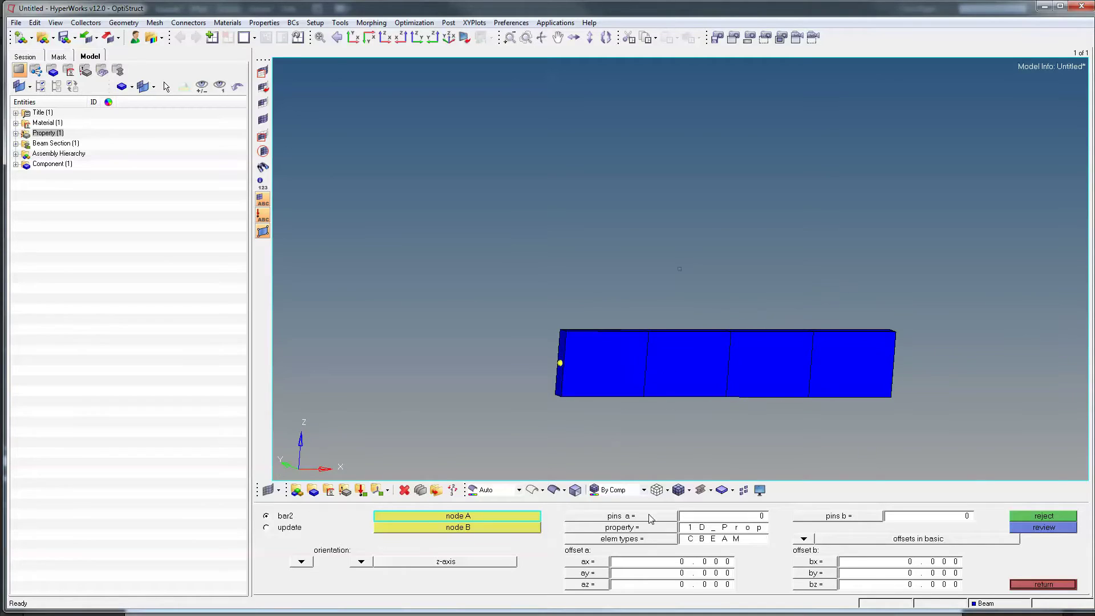
{"action": "left_click", "coordinate": [711, 490]}
{"action": "left_click", "coordinate": [736, 507]}
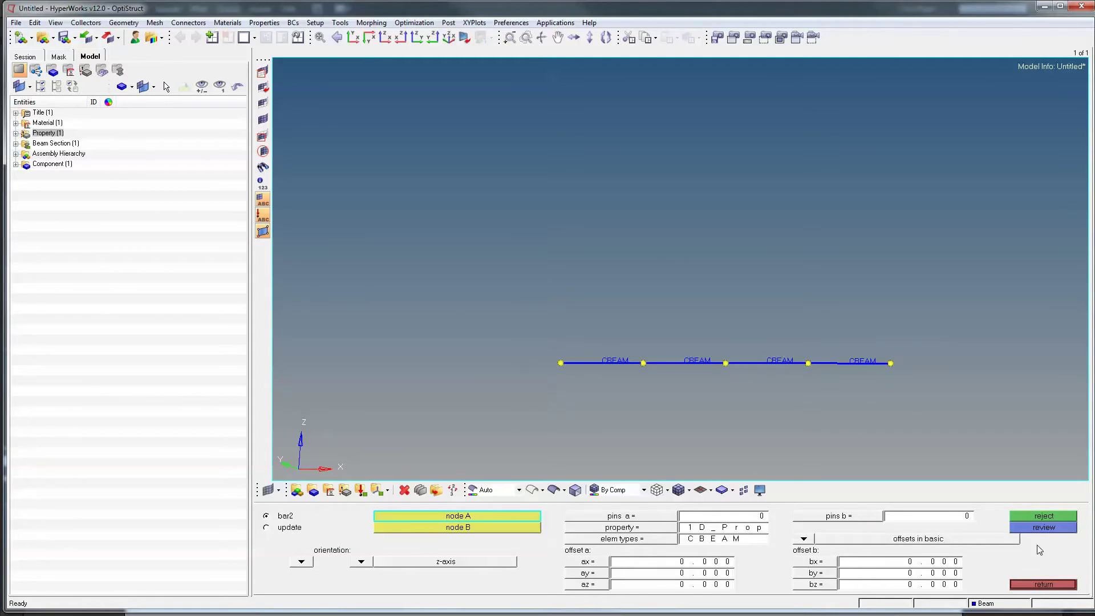
{"action": "left_click", "coordinate": [1050, 584]}
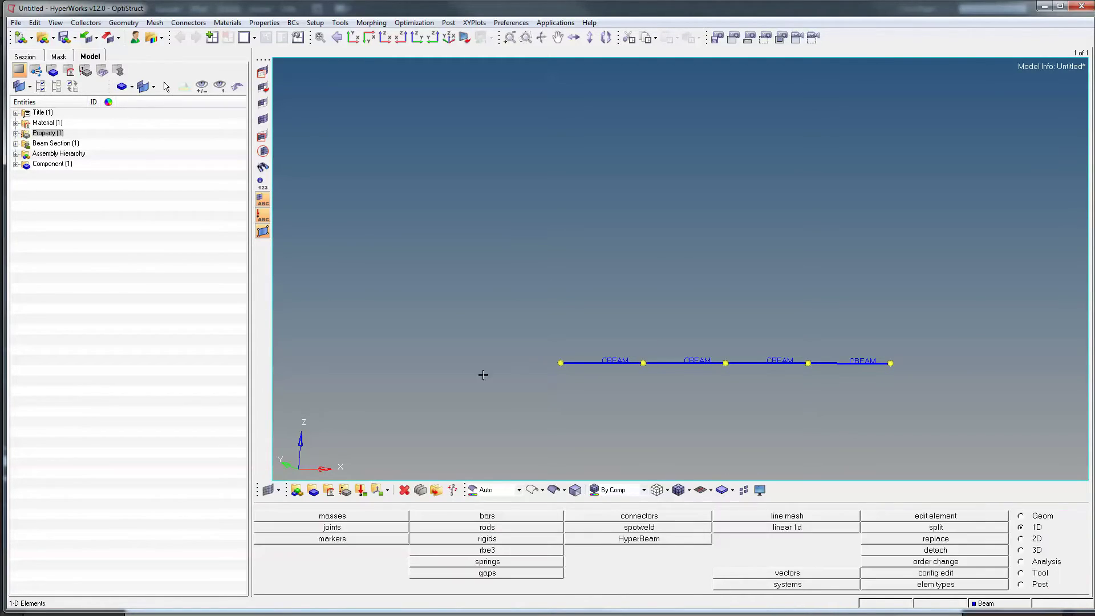
Step: Create a load collector named SPC without a card image
{"action": "right_click", "coordinate": [117, 230]}
{"action": "mouse_move", "coordinate": [153, 234]}
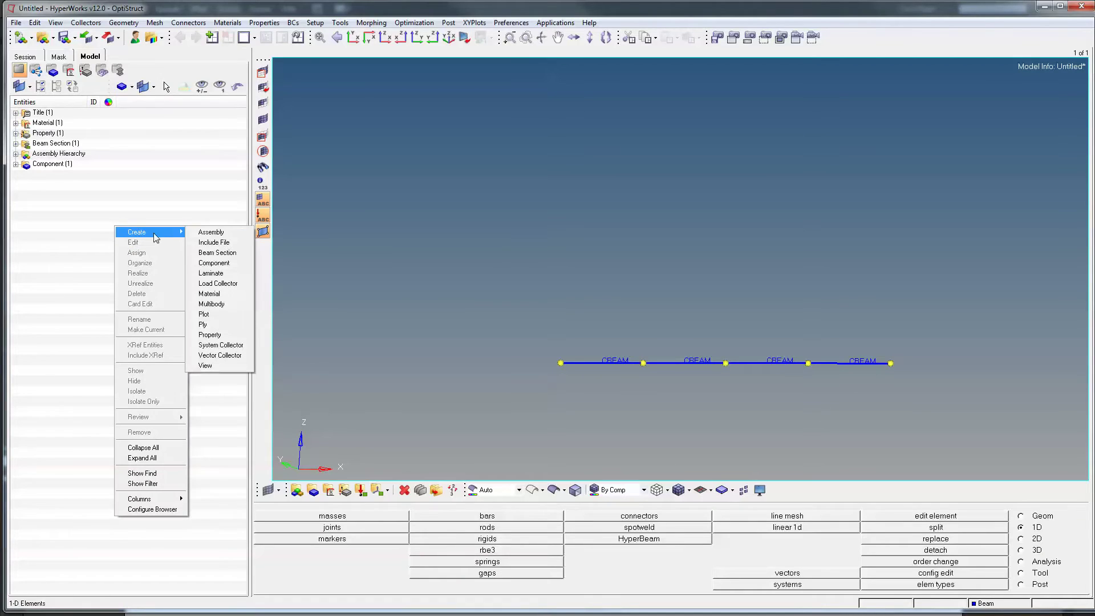
{"action": "left_click", "coordinate": [229, 284]}
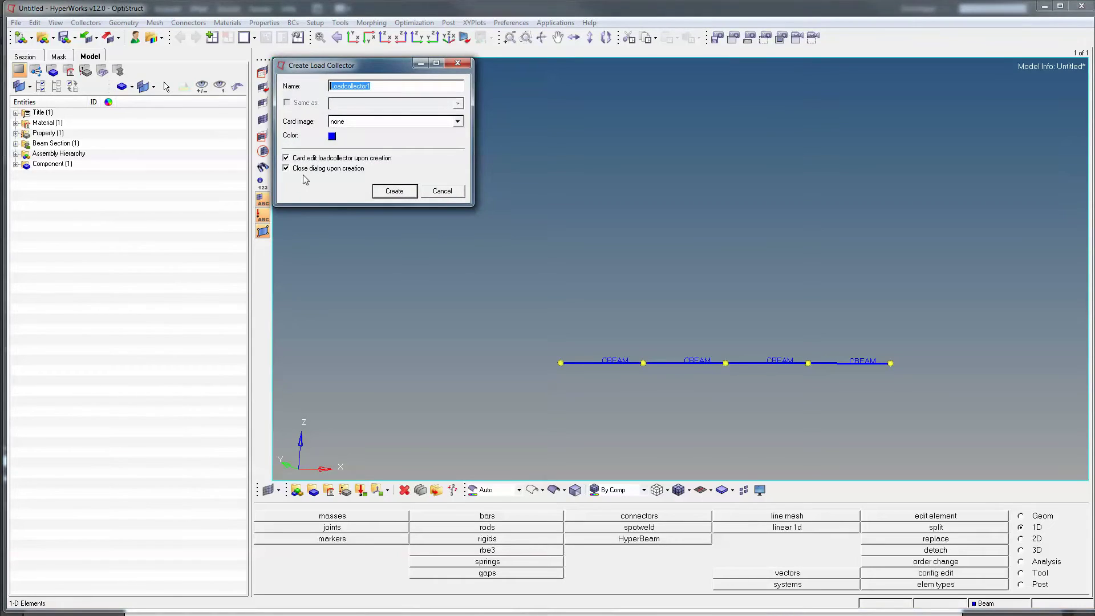
{"action": "type", "text": "SPC"}
{"action": "left_click", "coordinate": [395, 191]}
Step: Create a second load collector named Force without a card image
{"action": "right_click", "coordinate": [132, 205]}
{"action": "mouse_move", "coordinate": [152, 210]}
{"action": "left_click", "coordinate": [249, 263]}
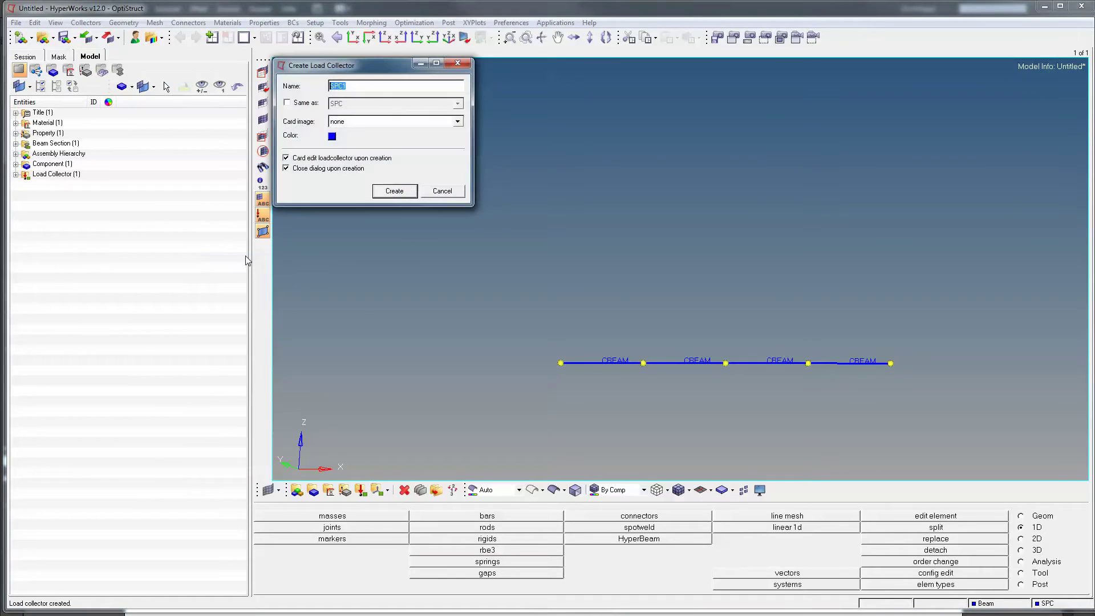
{"action": "type", "text": "Force"}
{"action": "left_click", "coordinate": [402, 190]}
Step: Set the color of the Force load collector to red
{"action": "left_click", "coordinate": [16, 175]}
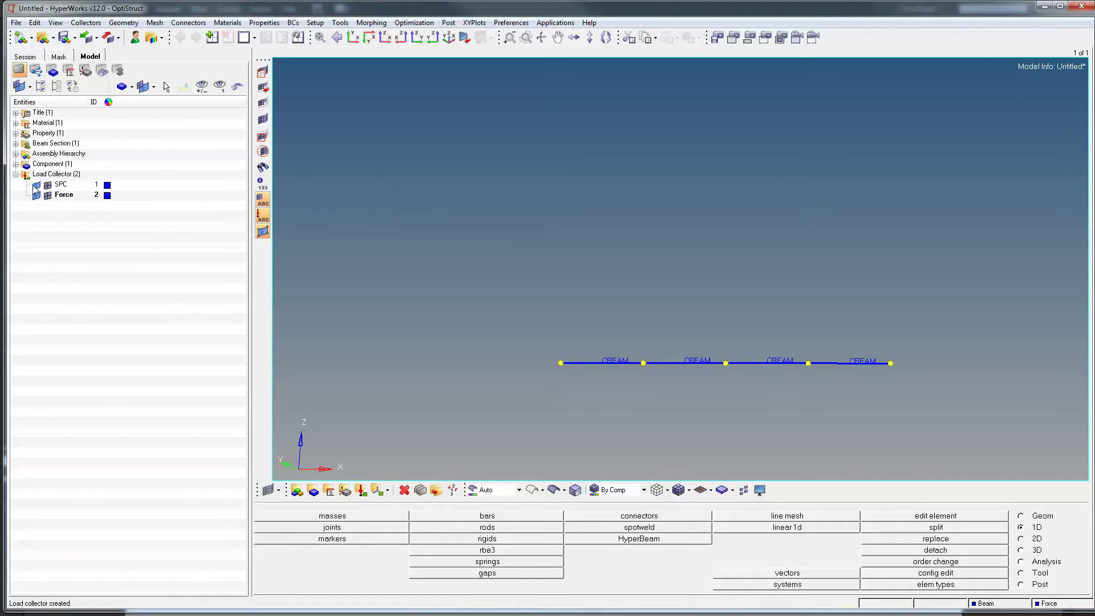
{"action": "left_click", "coordinate": [107, 195]}
{"action": "left_click", "coordinate": [80, 178]}
{"action": "left_click", "coordinate": [61, 186]}
{"action": "right_click", "coordinate": [62, 186]}
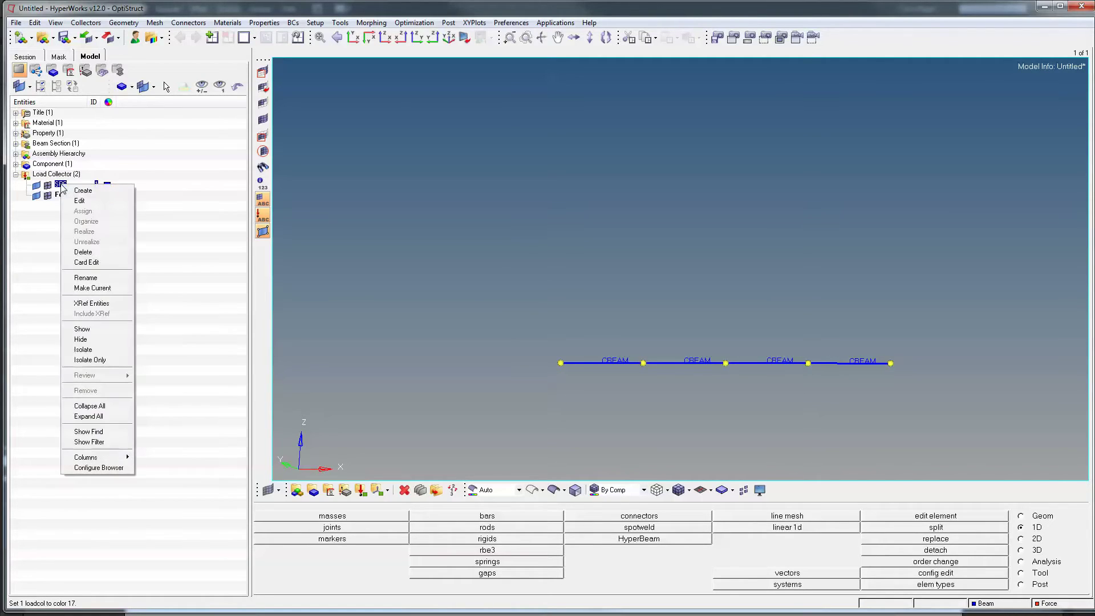
{"action": "left_click", "coordinate": [197, 288]}
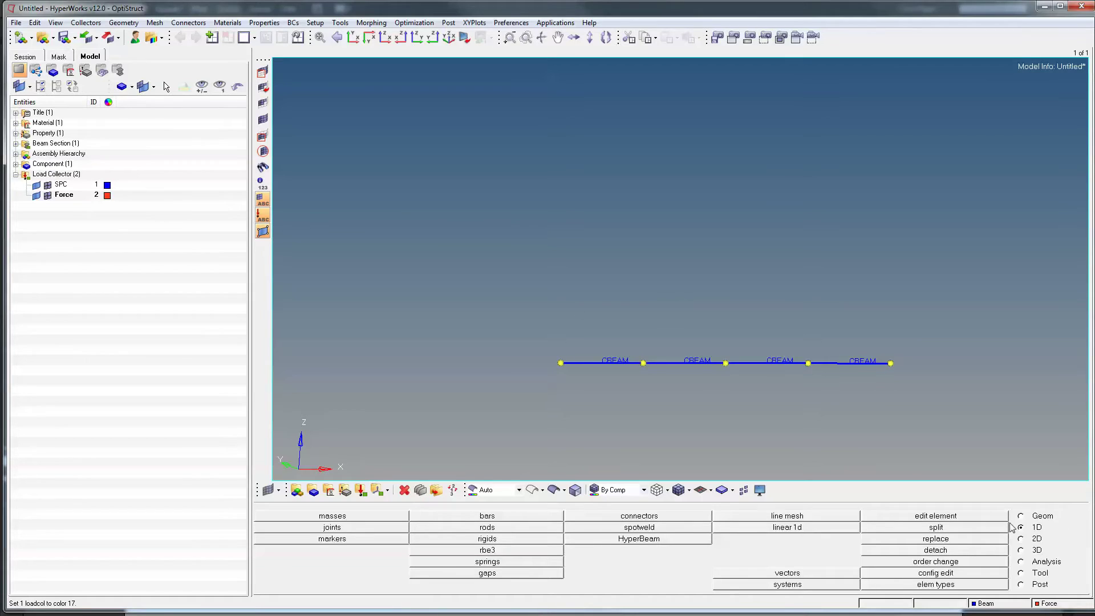
Step: Create a force of -54000 along the z-axis on the beam's middle node
{"action": "left_click", "coordinate": [1019, 563]}
{"action": "left_click", "coordinate": [540, 554]}
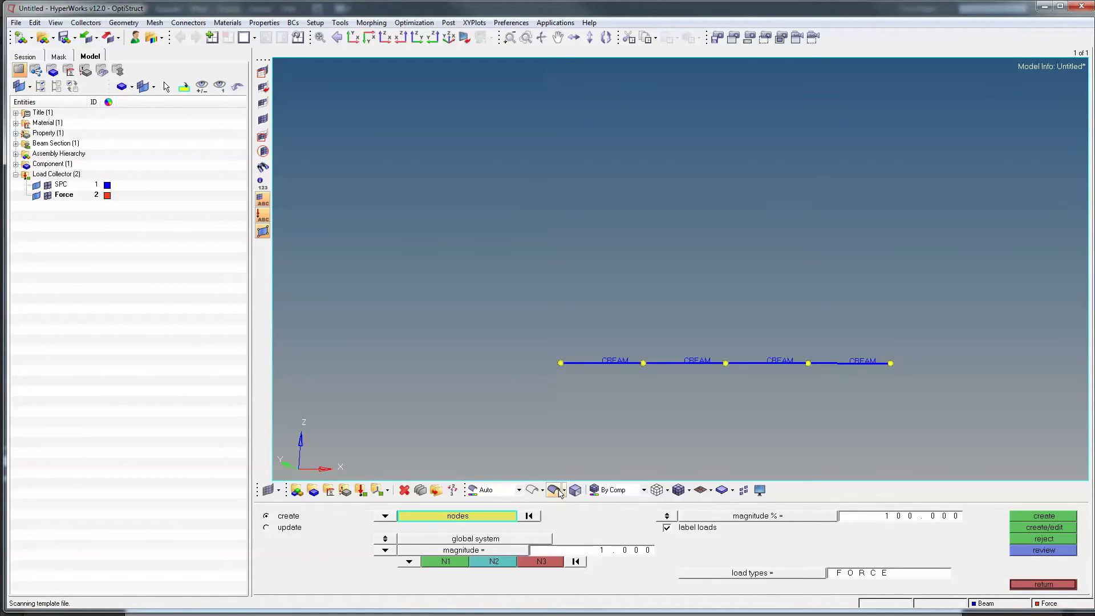
{"action": "left_click", "coordinate": [726, 364]}
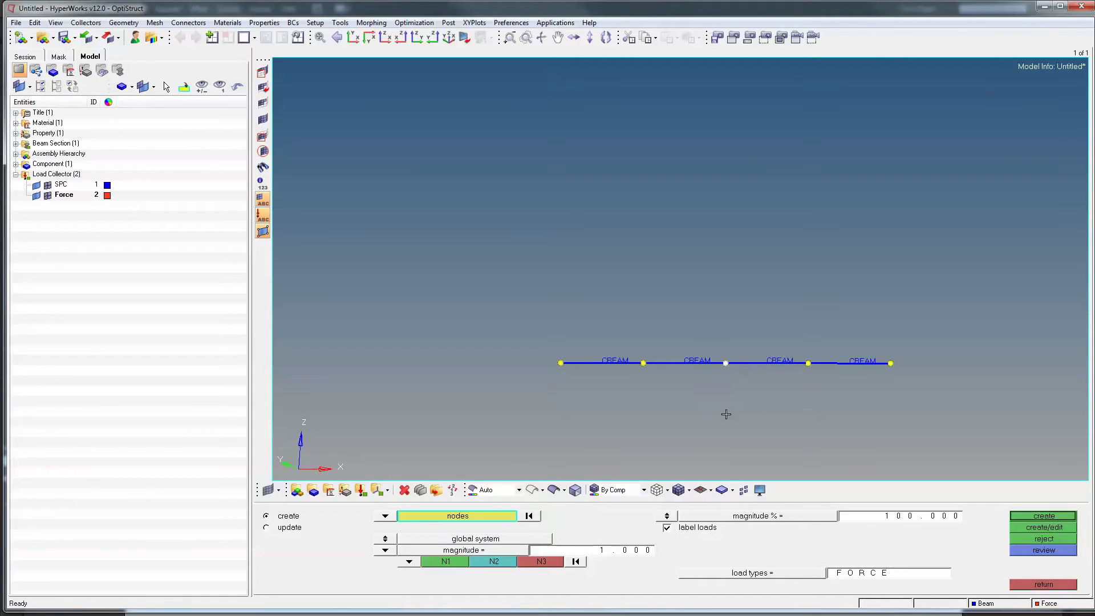
{"action": "left_click", "coordinate": [412, 563]}
{"action": "left_click", "coordinate": [408, 551]}
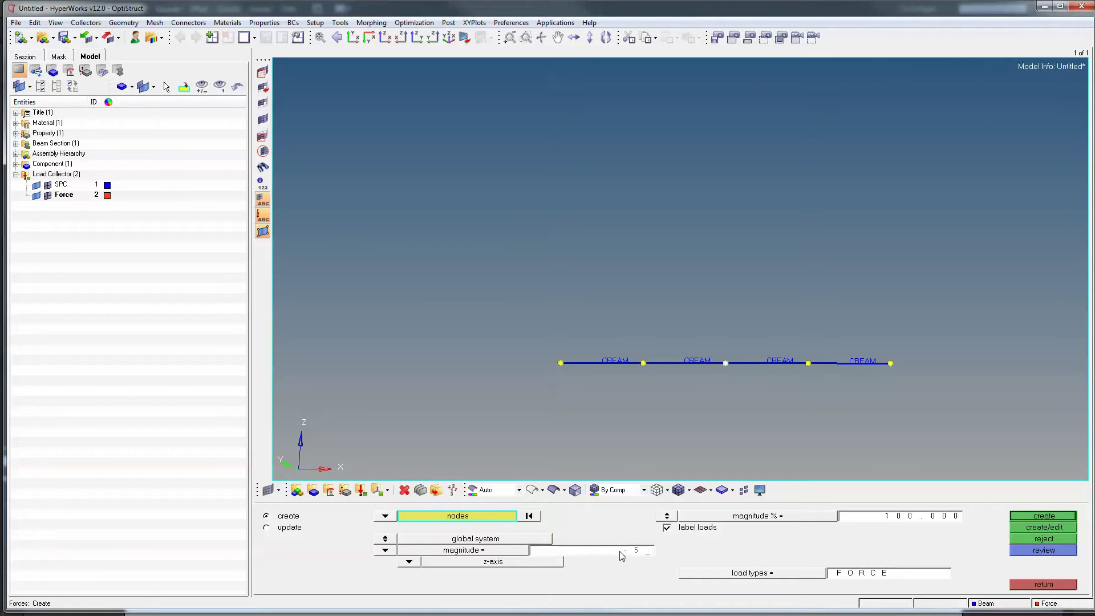
{"action": "key", "text": "Return"}
{"action": "left_click", "coordinate": [1043, 515]}
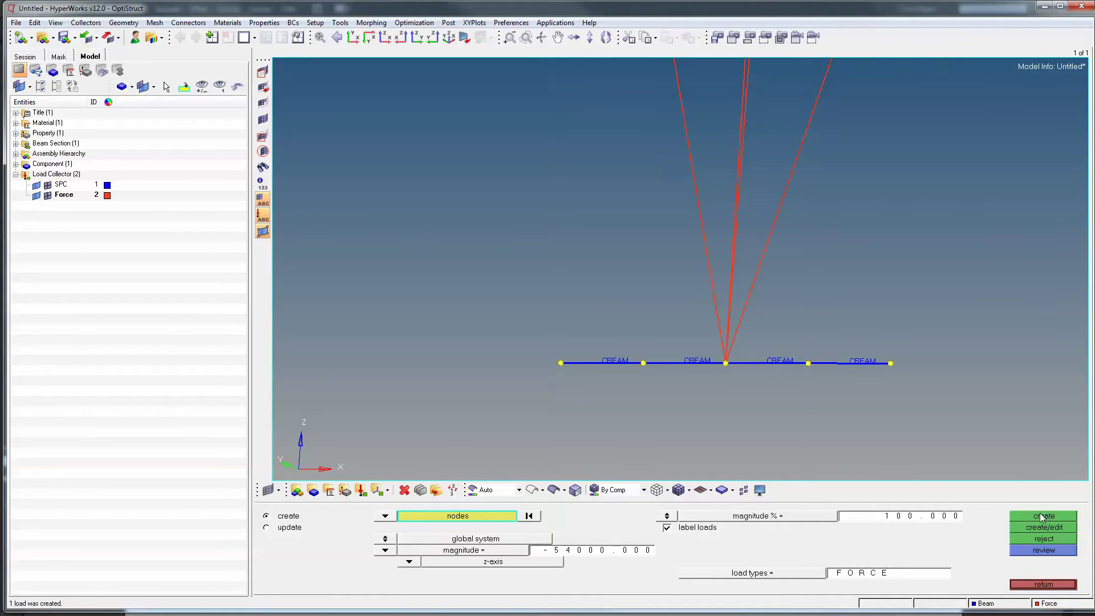
Step: Display the force arrow at a uniform size of 20 instead of scaled by magnitude
{"action": "scroll", "coordinate": [697, 228], "scroll_direction": "down", "scroll_amount": 5}
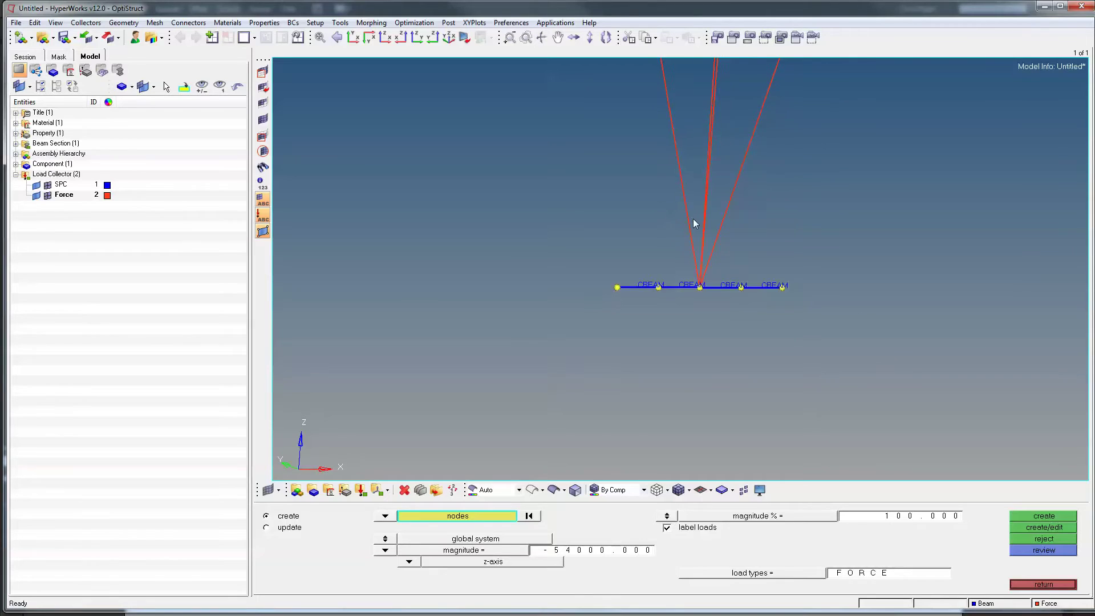
{"action": "scroll", "coordinate": [679, 320], "scroll_direction": "down", "scroll_amount": 2}
{"action": "scroll", "coordinate": [638, 372], "scroll_direction": "up", "scroll_amount": 6}
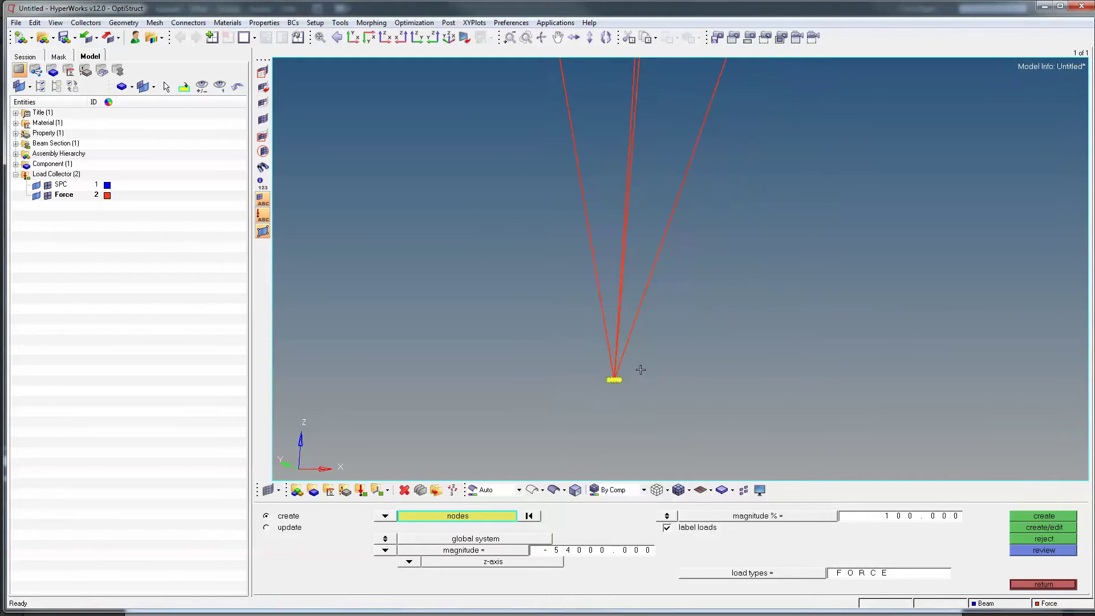
{"action": "scroll", "coordinate": [554, 346], "scroll_direction": "up", "scroll_amount": 2}
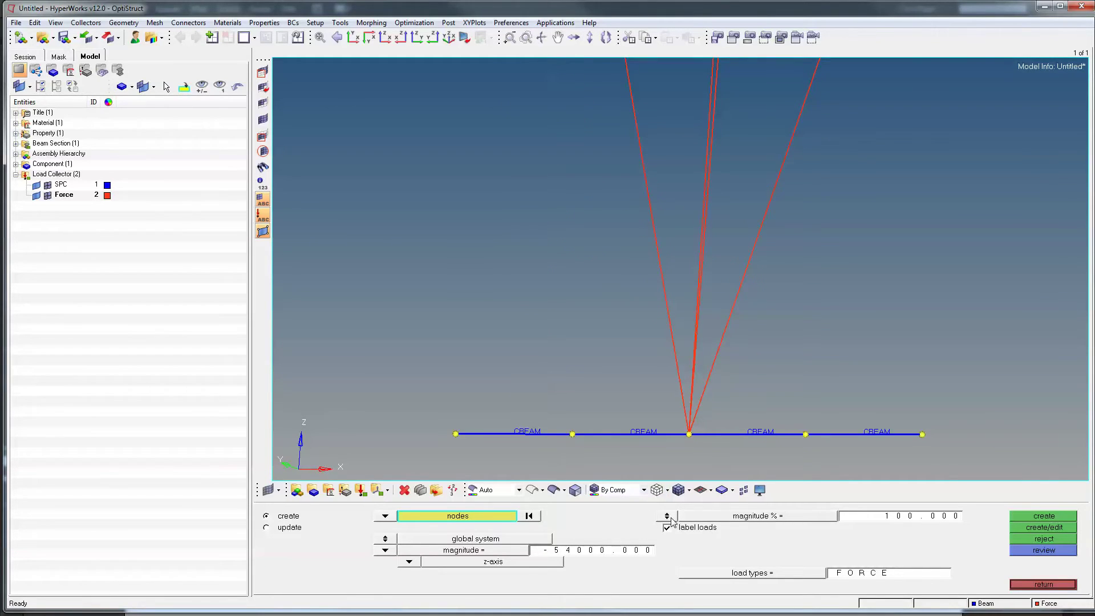
{"action": "left_click", "coordinate": [667, 516]}
{"action": "scroll", "coordinate": [727, 421], "scroll_direction": "up", "scroll_amount": 2}
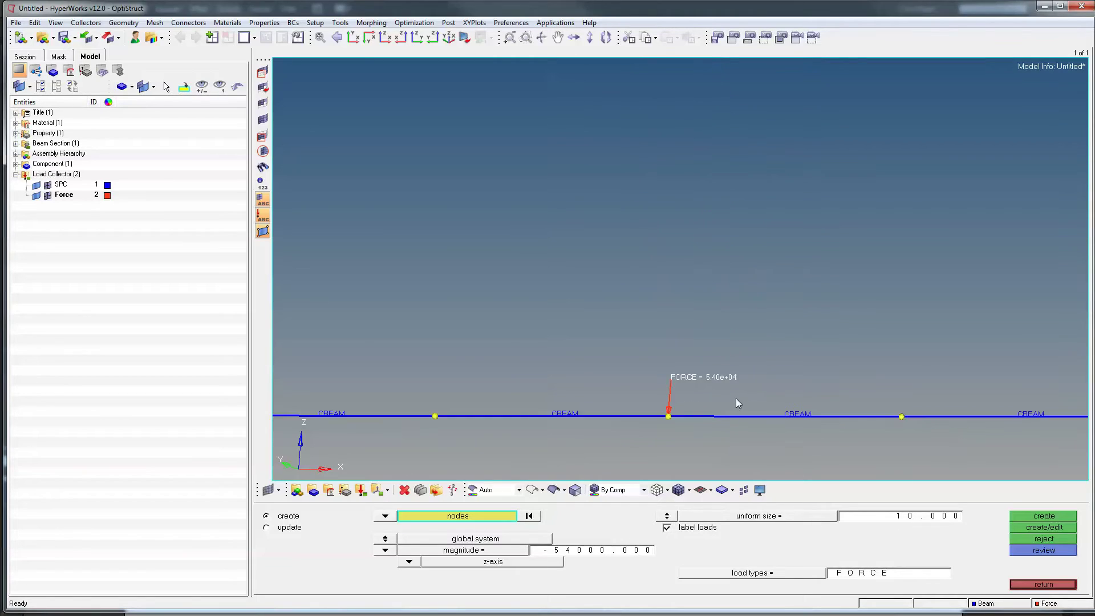
{"action": "mouse_move", "coordinate": [920, 398]}
{"action": "left_mouse_down", "text": "ctrl"}
{"action": "mouse_move", "coordinate": [787, 345]}
{"action": "mouse_move", "coordinate": [827, 400]}
{"action": "left_mouse_up", "text": "ctrl"}
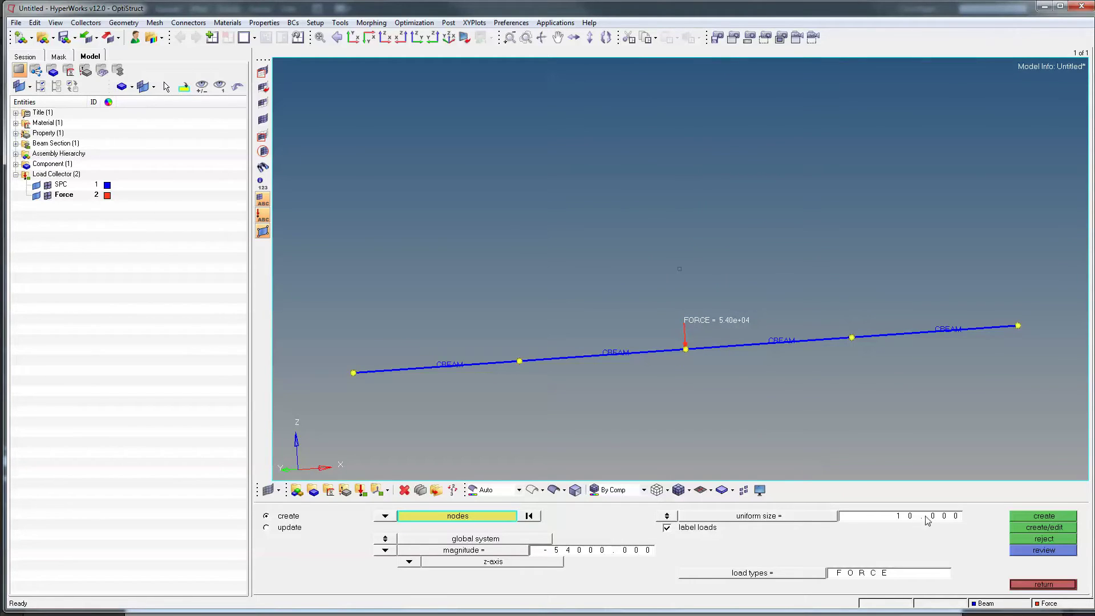
{"action": "left_click", "coordinate": [927, 516]}
{"action": "type", "text": "20"}
{"action": "key", "text": "Return"}
Step: Make the SPC load collector current, leave force creation and open the creation of constraints
{"action": "left_click", "coordinate": [60, 184]}
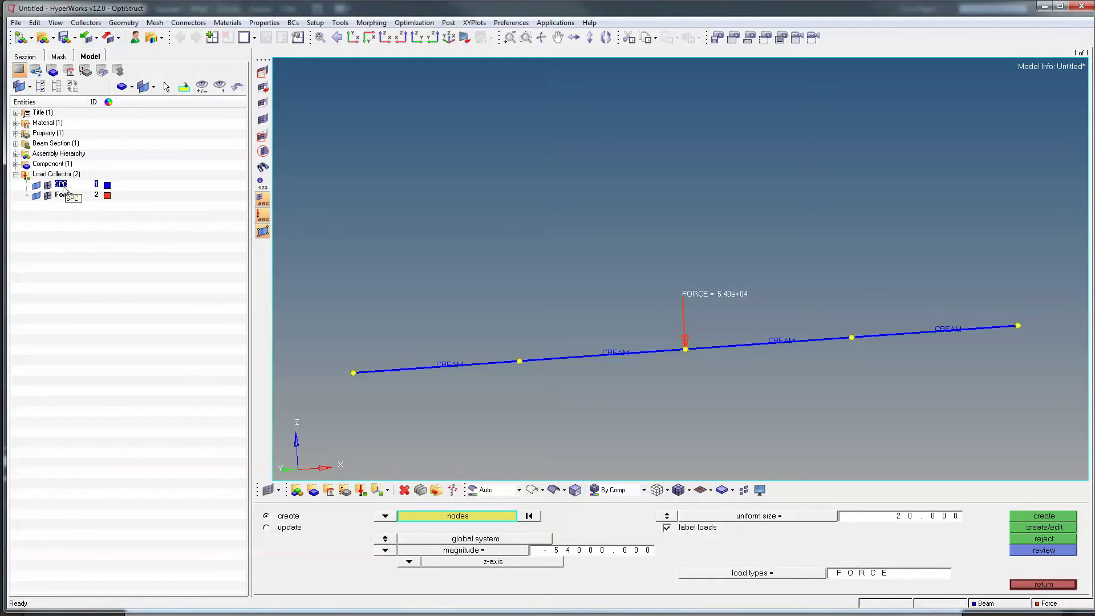
{"action": "right_click", "coordinate": [64, 186]}
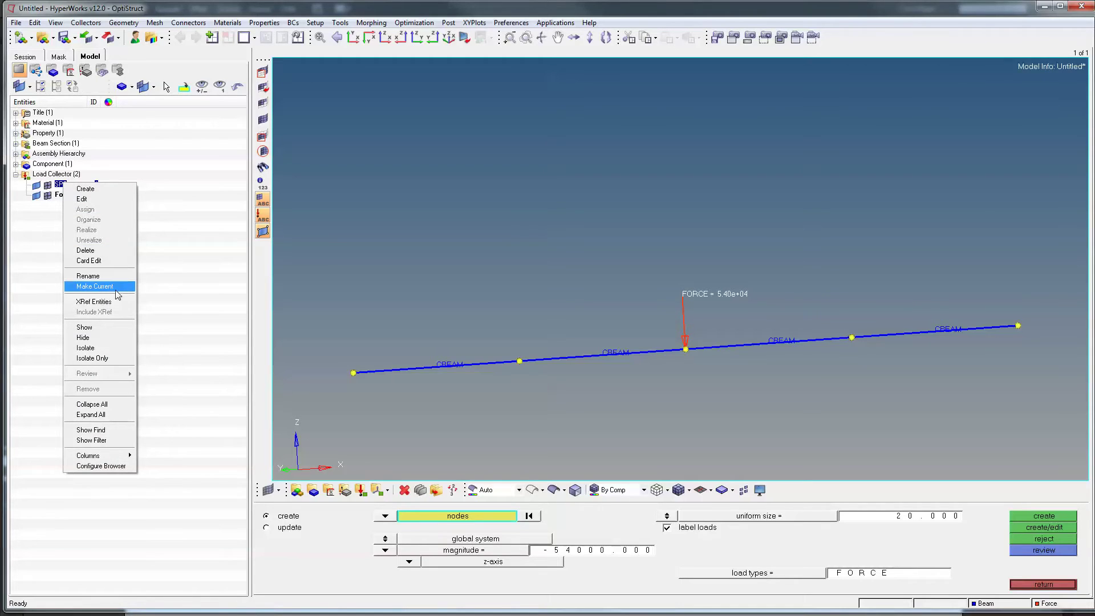
{"action": "left_click", "coordinate": [95, 287]}
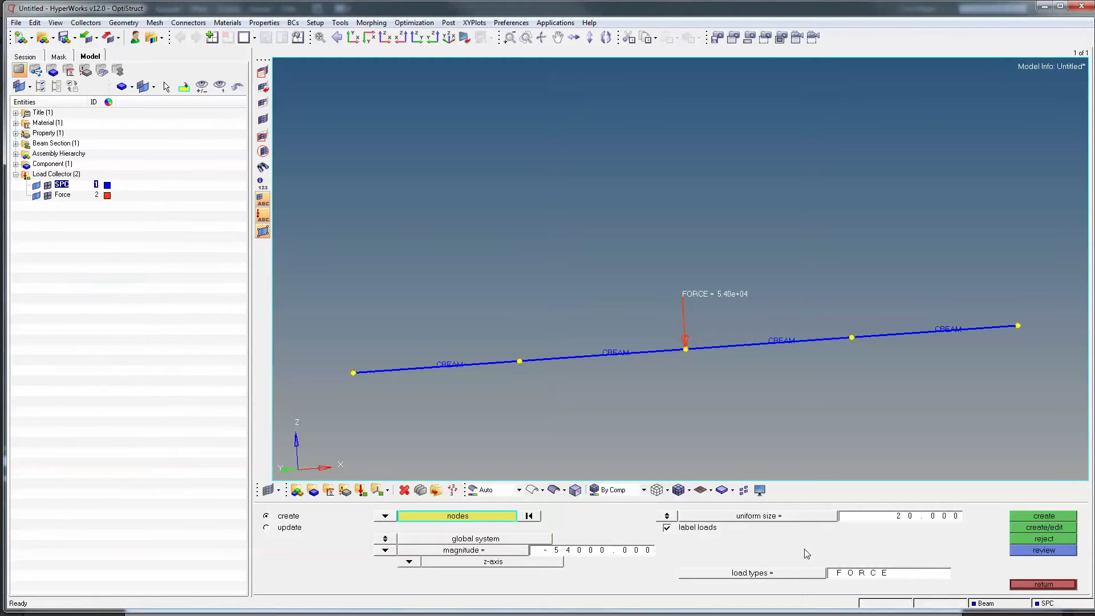
{"action": "left_click", "coordinate": [1033, 585]}
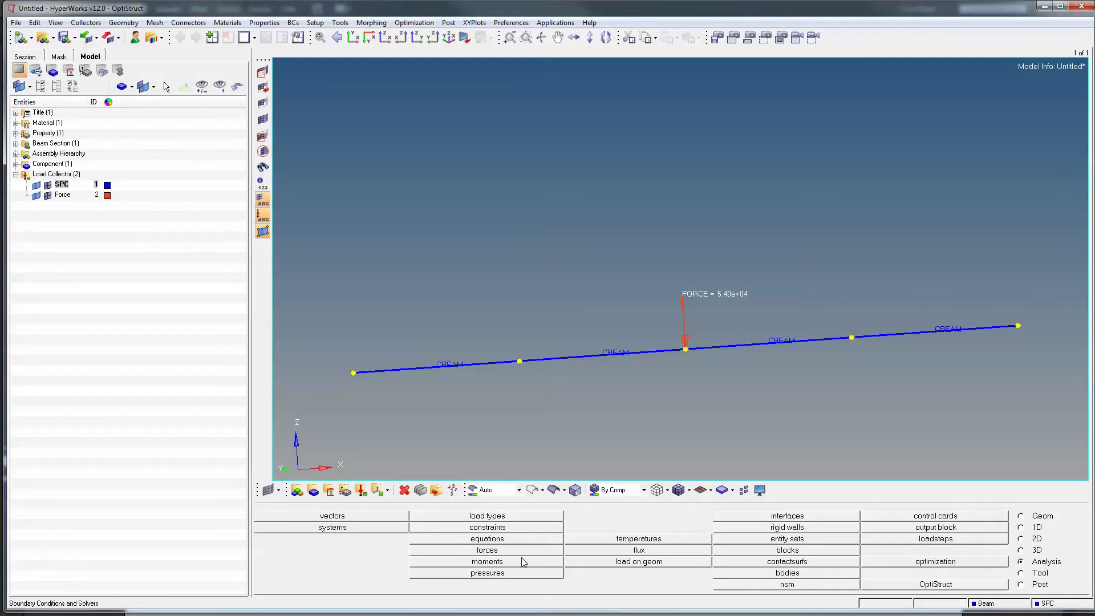
{"action": "left_click", "coordinate": [536, 528]}
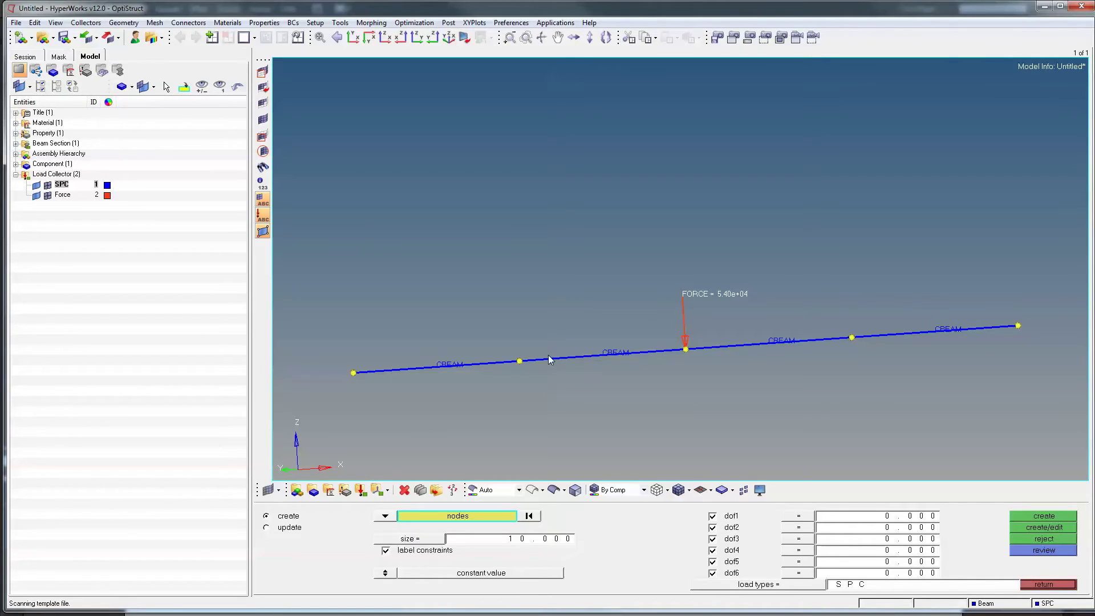
Step: Switch to Illustrator to examine the two supports in the three-point bending sketch, and return to HyperWorks
{"action": "key", "text": "alt+Tab"}
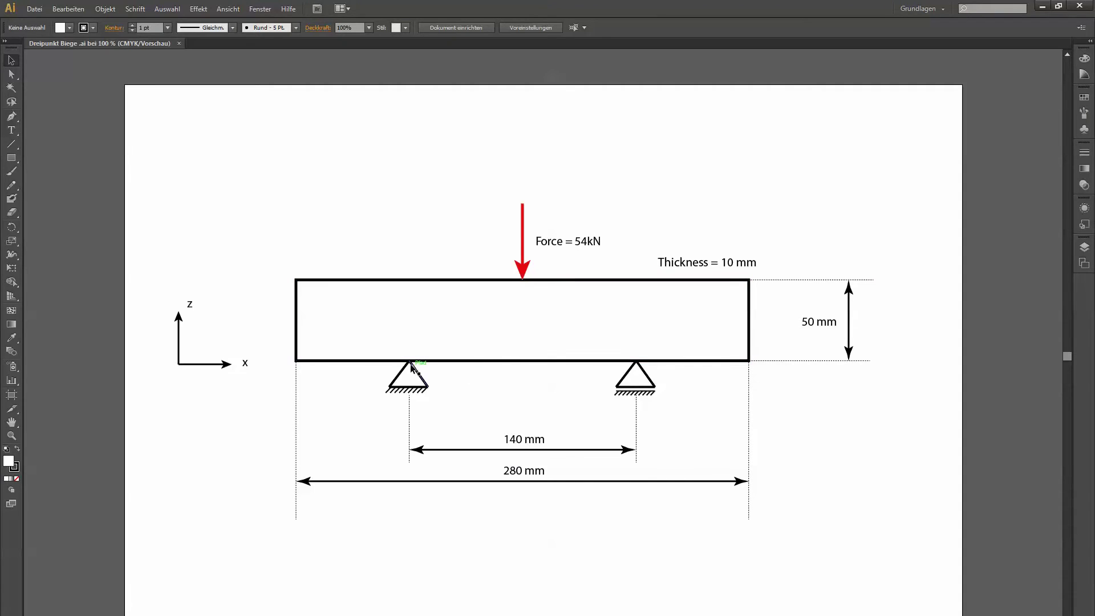
{"action": "left_click", "coordinate": [426, 346]}
{"action": "key", "text": "alt+Tab"}
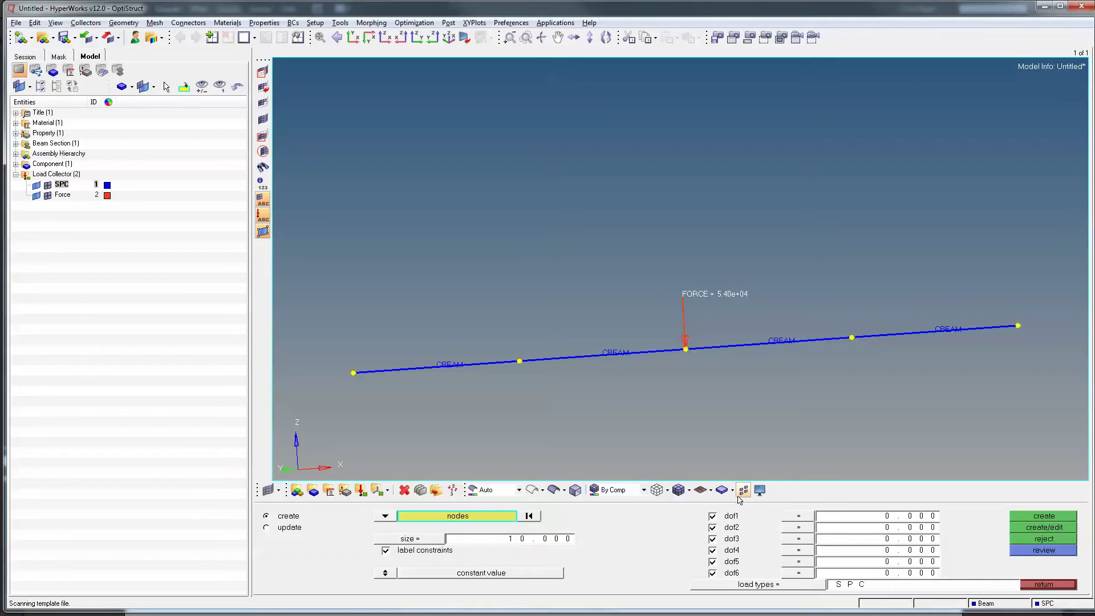
{"action": "key", "text": "alt+Tab"}
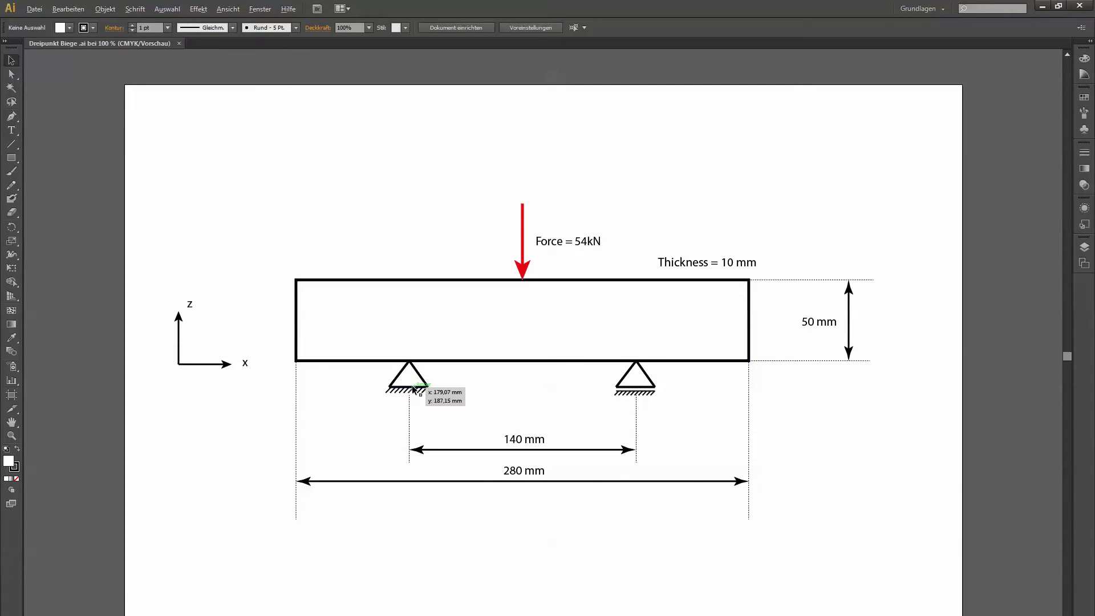
{"action": "key", "text": "alt+Tab"}
Step: Create a constraint with dof1 to dof6 fixed on the node between the first and second beam elements
{"action": "right_click_drag", "start_coordinate": [660, 428], "coordinate": [606, 404], "text": "ctrl"}
{"action": "left_click_drag", "start_coordinate": [639, 367], "coordinate": [584, 374], "text": "ctrl"}
{"action": "right_click_drag", "start_coordinate": [584, 374], "coordinate": [713, 355], "text": "ctrl"}
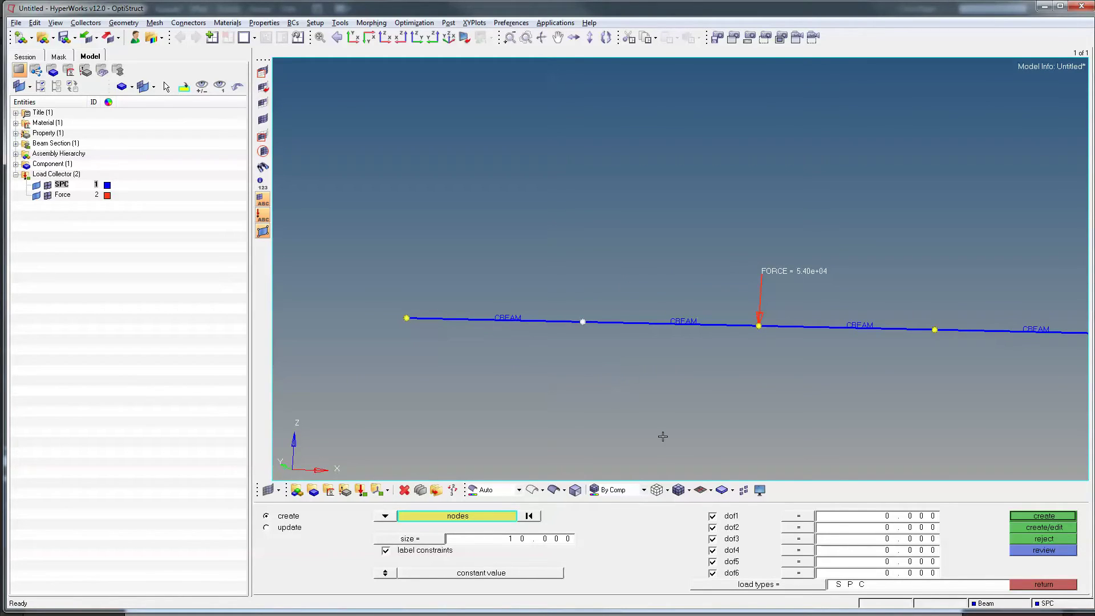
{"action": "left_click", "coordinate": [1042, 516]}
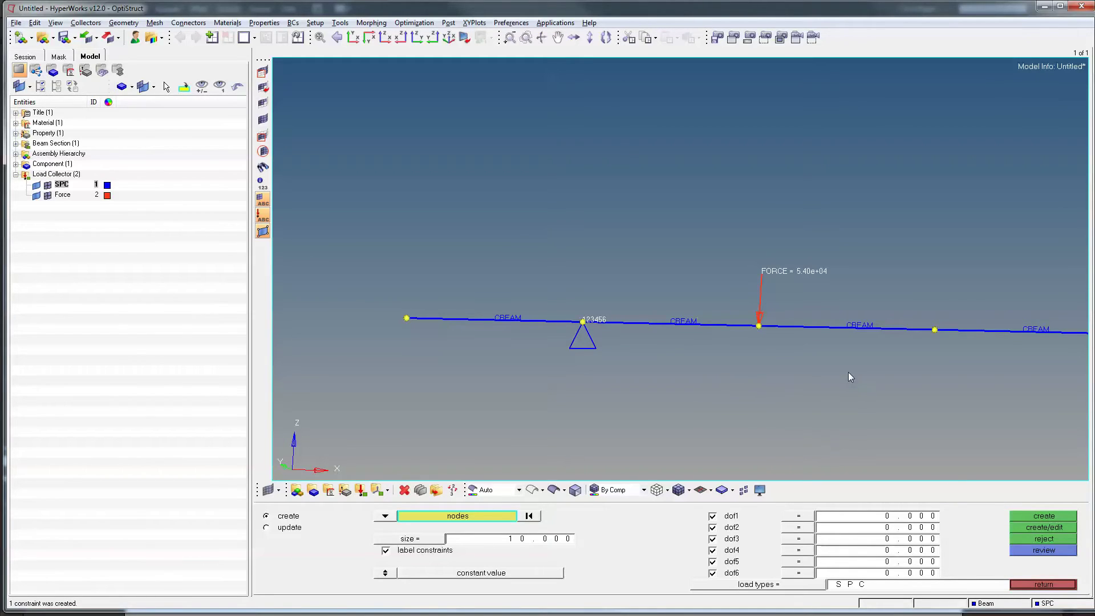
Step: Constrain the node between the third and fourth beam elements in dof2 to dof6, leaving dof1 free, and leave constraint creation
{"action": "left_click", "coordinate": [936, 329]}
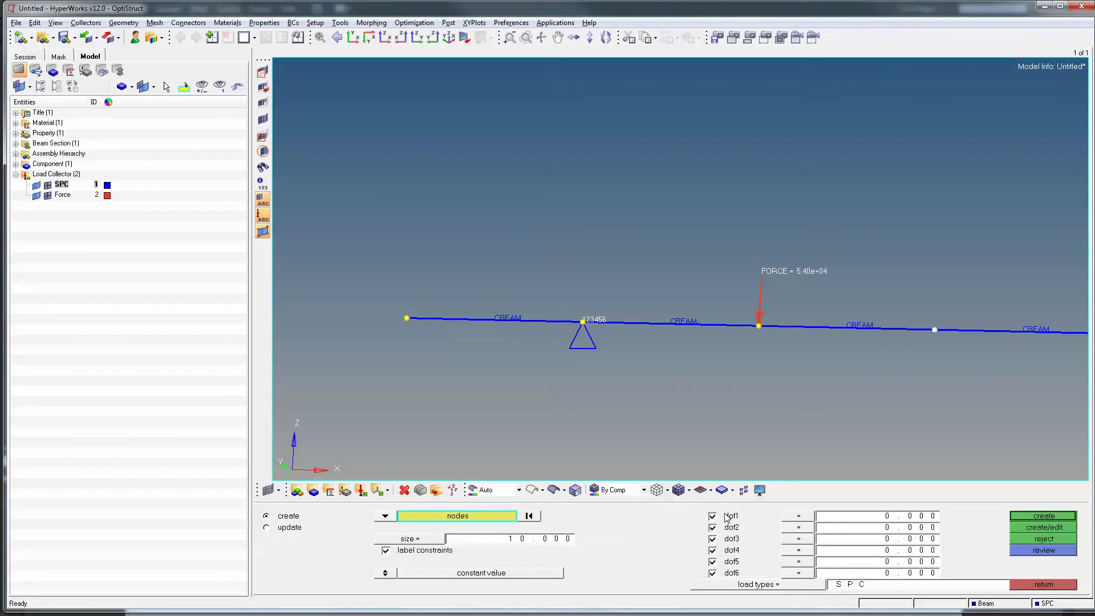
{"action": "left_click", "coordinate": [1019, 521]}
{"action": "key", "text": "f"}
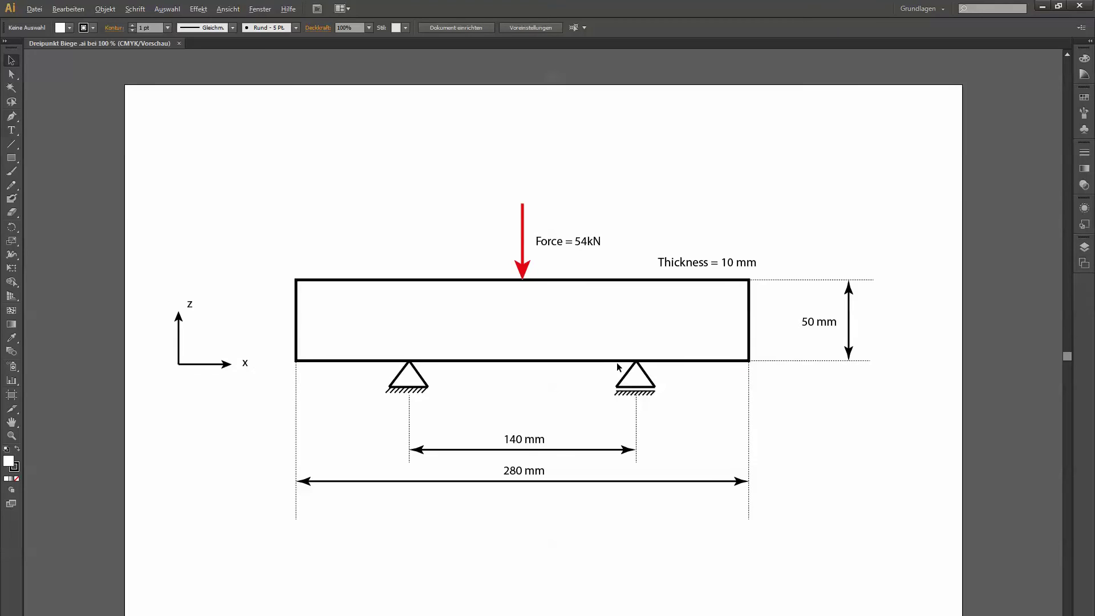
{"action": "key", "text": "alt+Tab"}
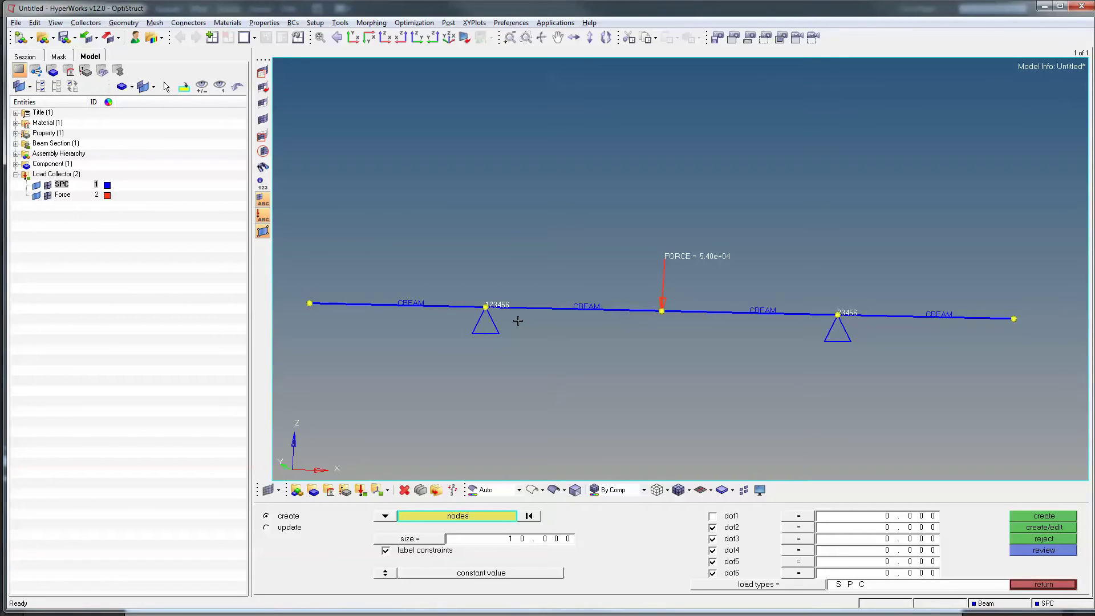
{"action": "left_click", "coordinate": [1038, 587]}
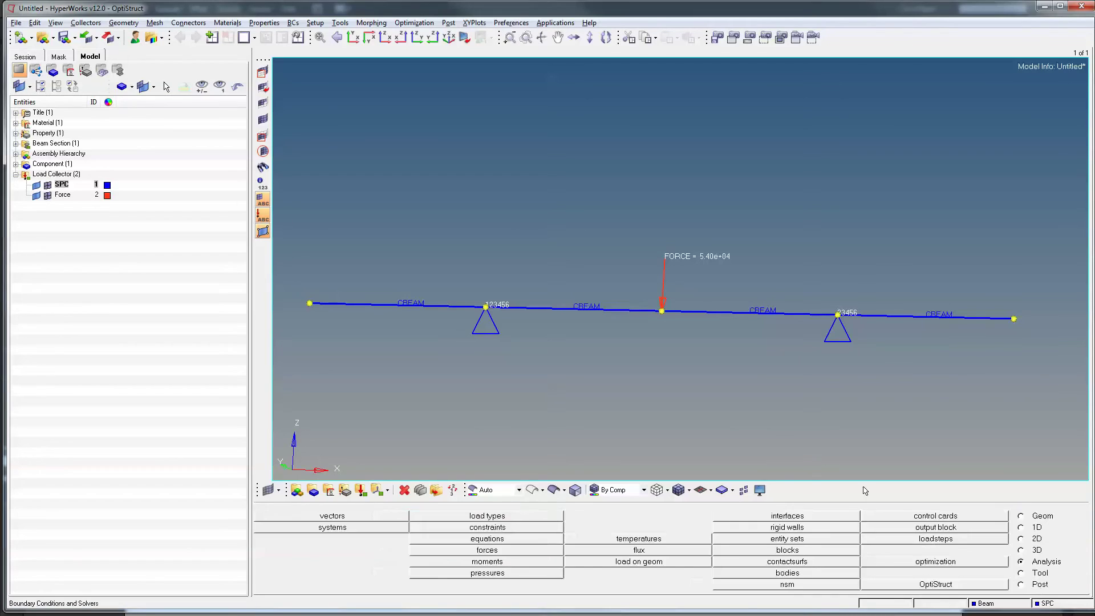
Step: Create the linear static load step ls1 with the SPC collector as SPC and the Force collector as LOAD
{"action": "left_click", "coordinate": [16, 175]}
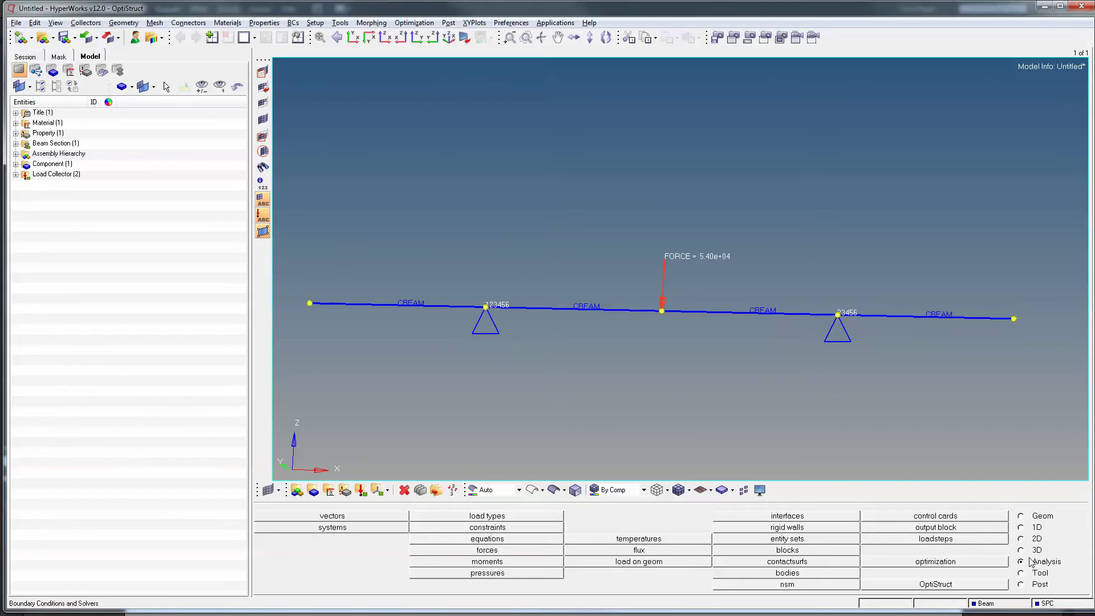
{"action": "left_click", "coordinate": [955, 546]}
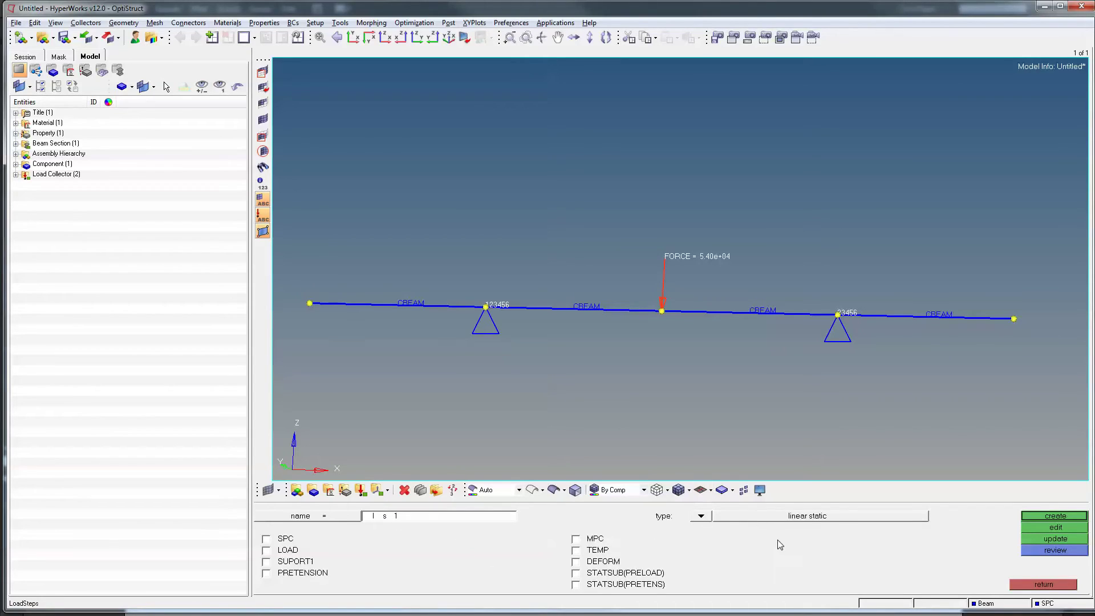
{"action": "left_click", "coordinate": [267, 539]}
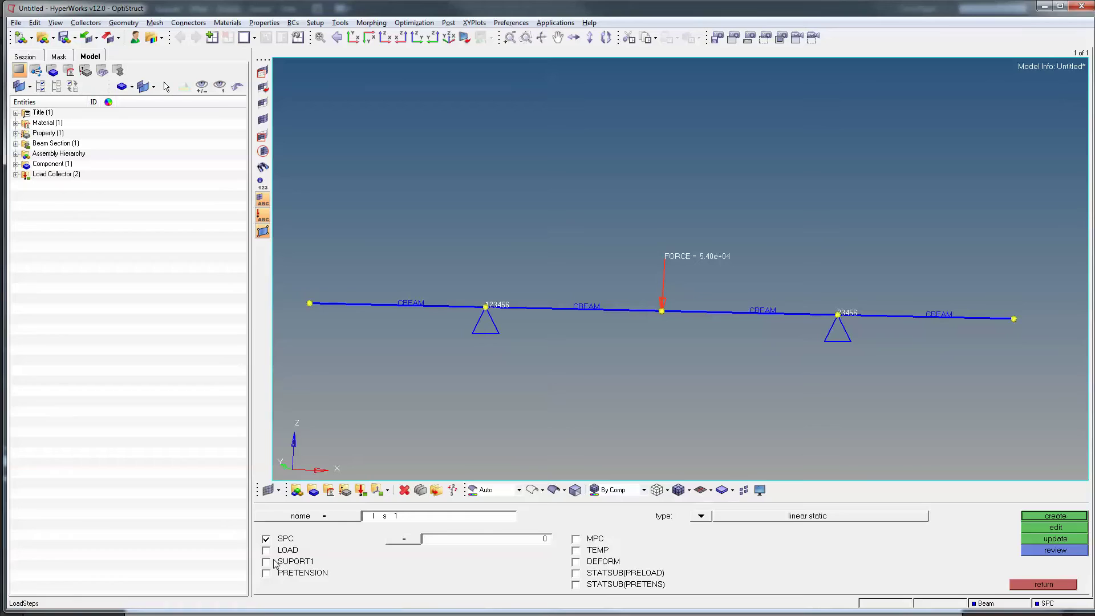
{"action": "left_click", "coordinate": [267, 550]}
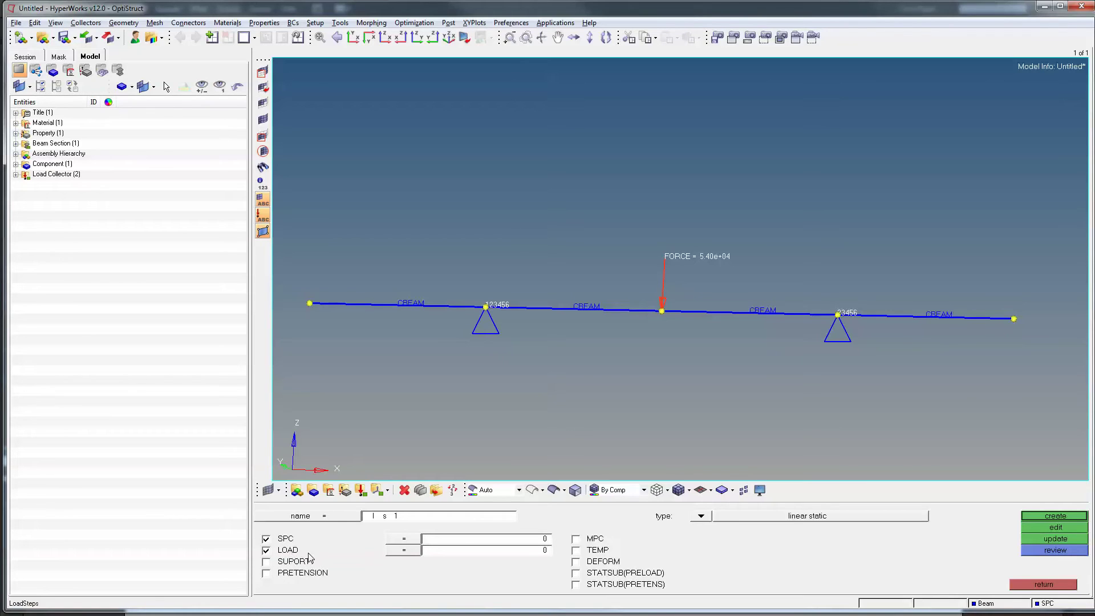
{"action": "left_click", "coordinate": [412, 552]}
{"action": "left_click", "coordinate": [331, 528]}
{"action": "left_click", "coordinate": [412, 539]}
{"action": "left_click", "coordinate": [346, 520]}
{"action": "left_click", "coordinate": [1043, 516]}
{"action": "left_click", "coordinate": [1019, 583]}
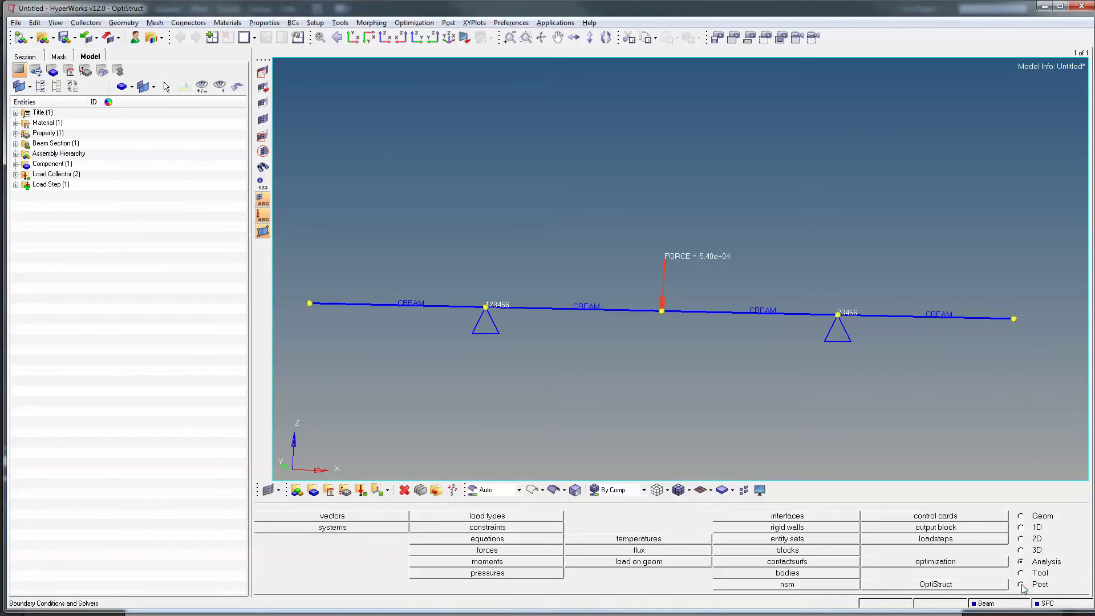
Step: Set up the OptiStruct run as an analysis with the option -optskip and default memory
{"action": "left_click", "coordinate": [967, 585]}
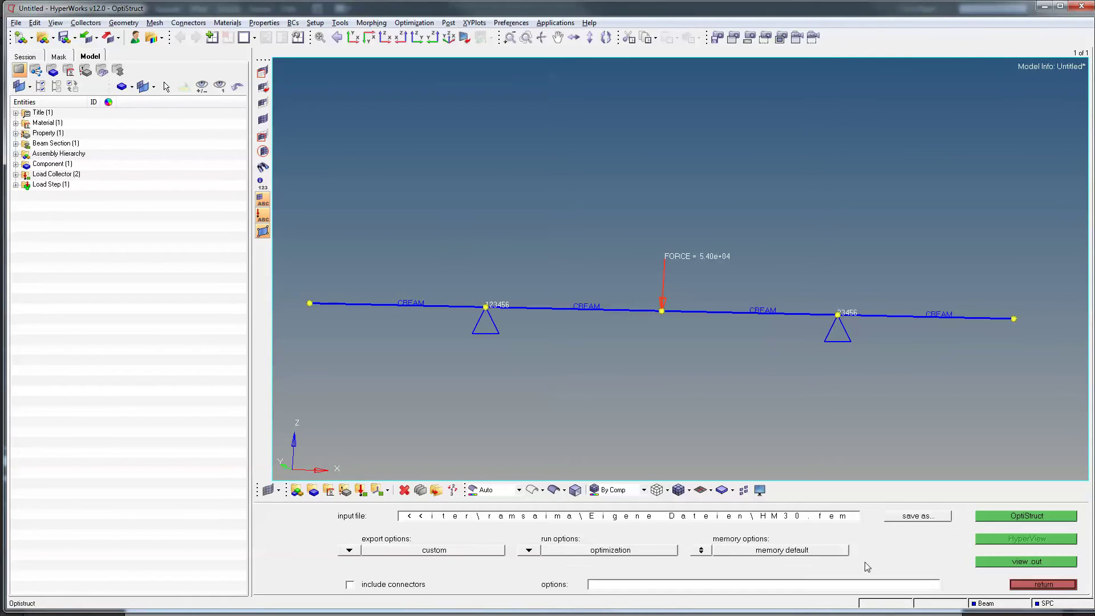
{"action": "left_click", "coordinate": [529, 551]}
{"action": "left_click", "coordinate": [521, 533]}
{"action": "left_click", "coordinate": [722, 587]}
{"action": "left_click", "coordinate": [701, 551]}
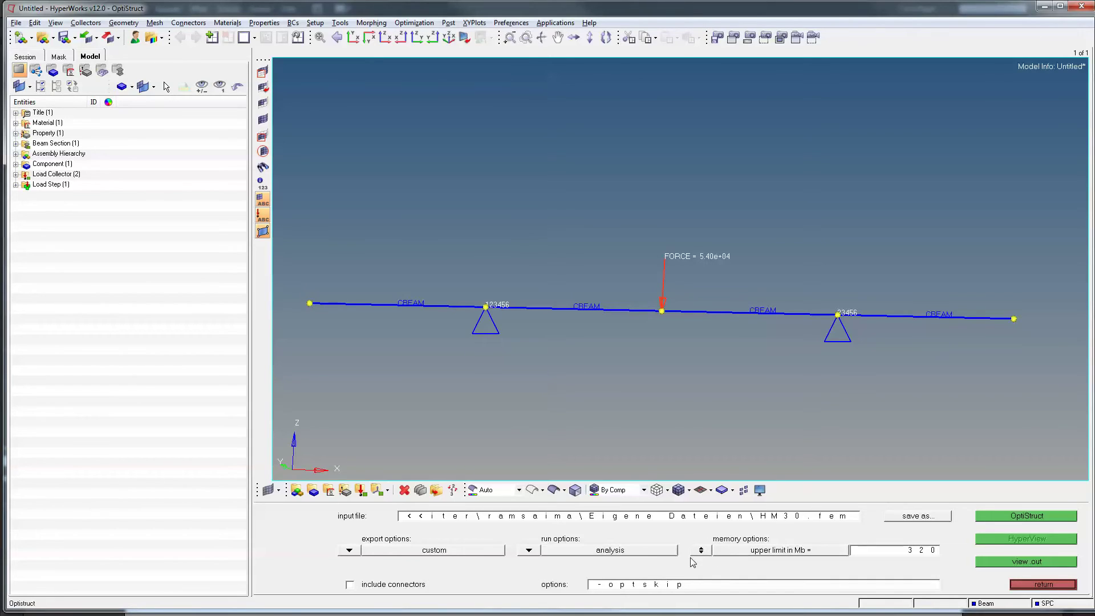
{"action": "left_click", "coordinate": [701, 551]}
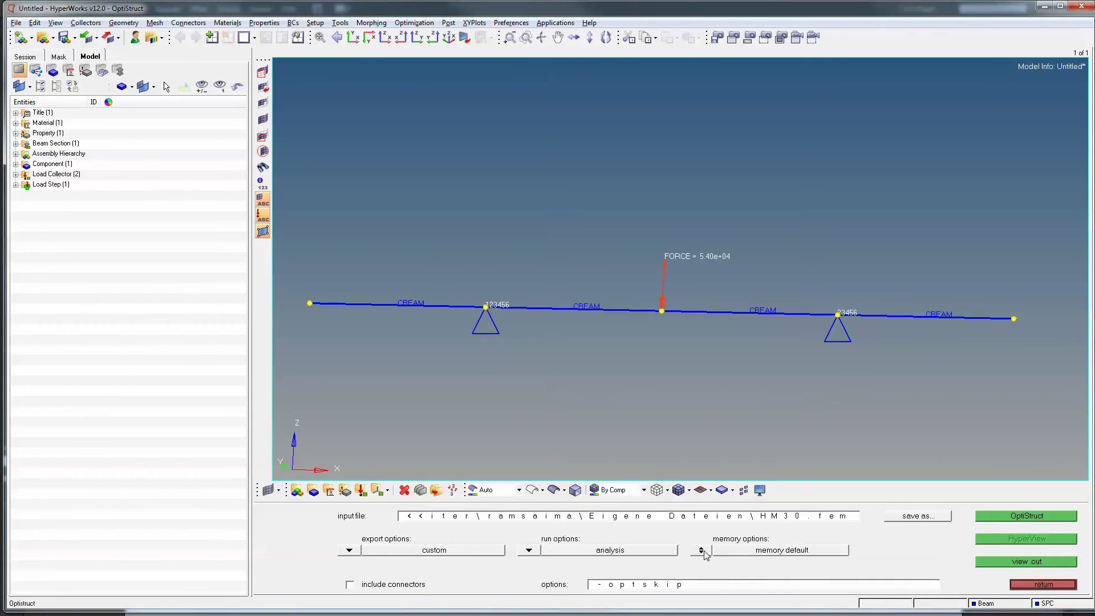
Step: Start saving the solver input file elsewhere and create and open a folder named Temp_2 on drive C:
{"action": "left_click", "coordinate": [913, 517]}
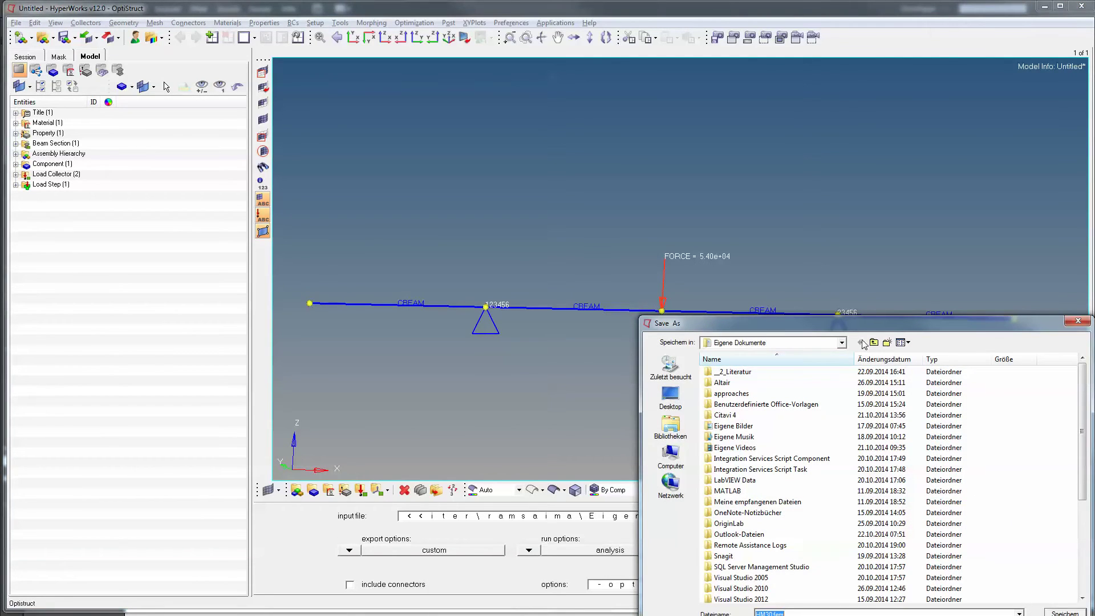
{"action": "left_click", "coordinate": [841, 342]}
{"action": "left_click", "coordinate": [789, 458]}
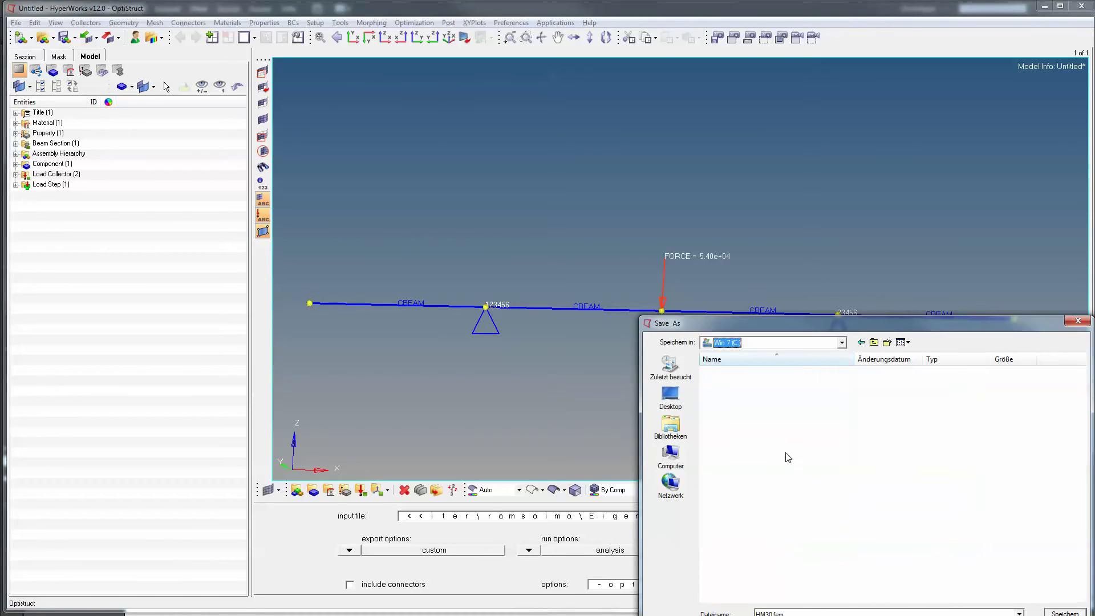
{"action": "key", "text": "ctrl+shift+n"}
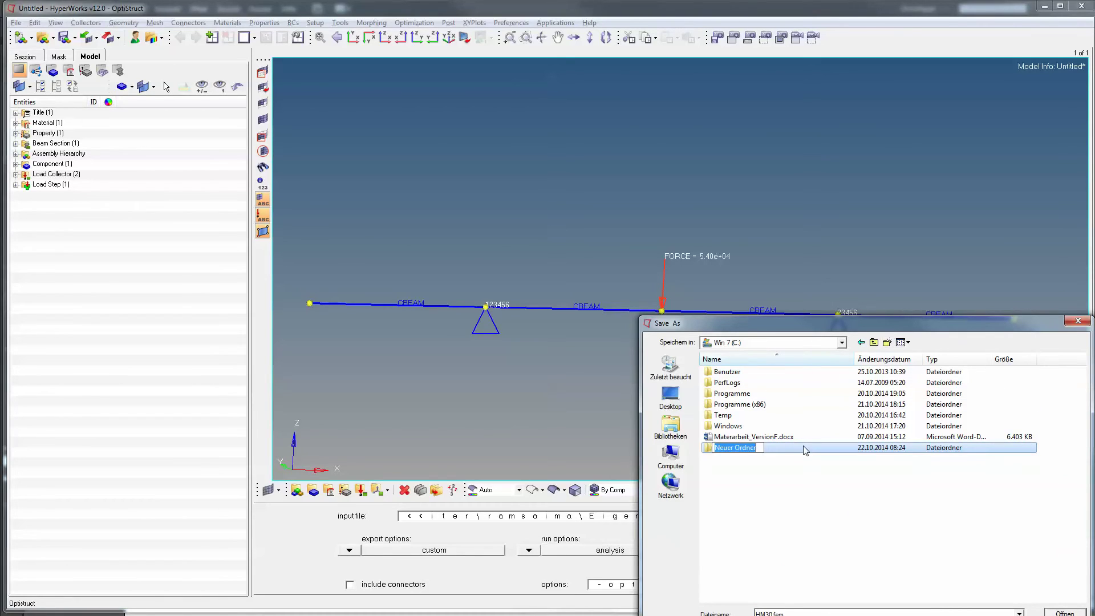
{"action": "type", "text": "Temp_2"}
{"action": "key", "text": "Return"}
{"action": "key", "text": "Return"}
Step: Create the subfolder 1D_Analysis inside Temp_2 and save the input file there as HM30.fem
{"action": "left_click", "coordinate": [887, 342]}
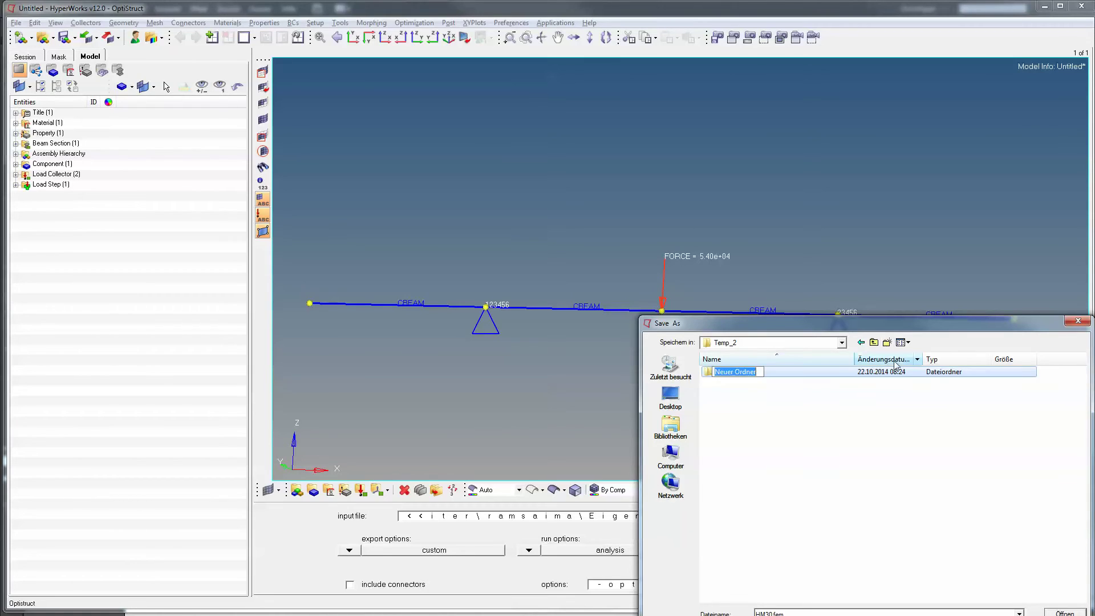
{"action": "type", "text": "1D_Analysis"}
{"action": "key", "text": "Return"}
{"action": "key", "text": "Return"}
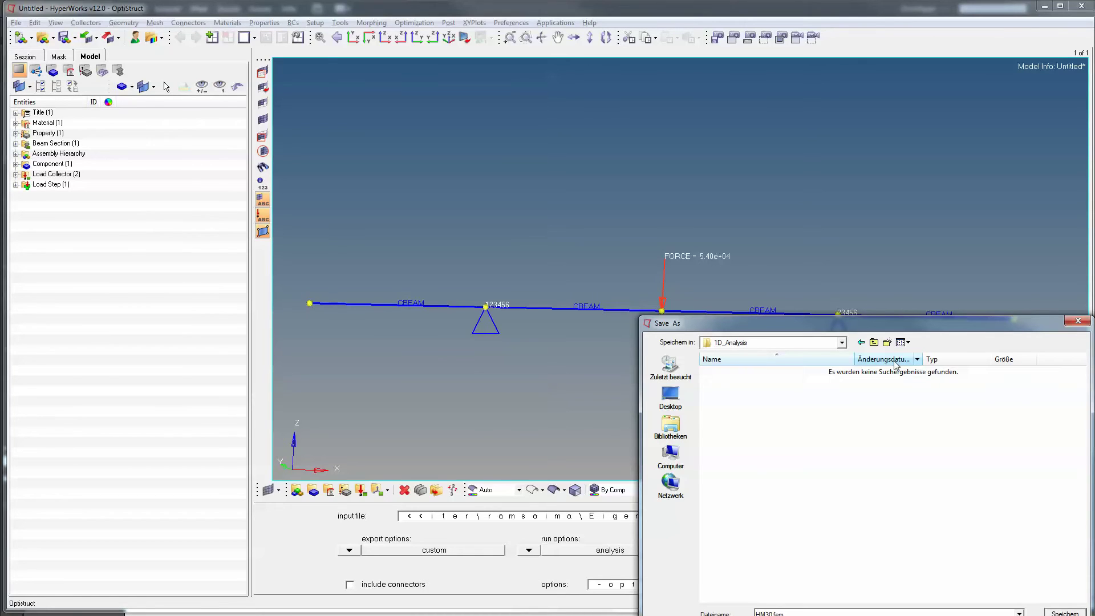
{"action": "left_click", "coordinate": [1064, 613]}
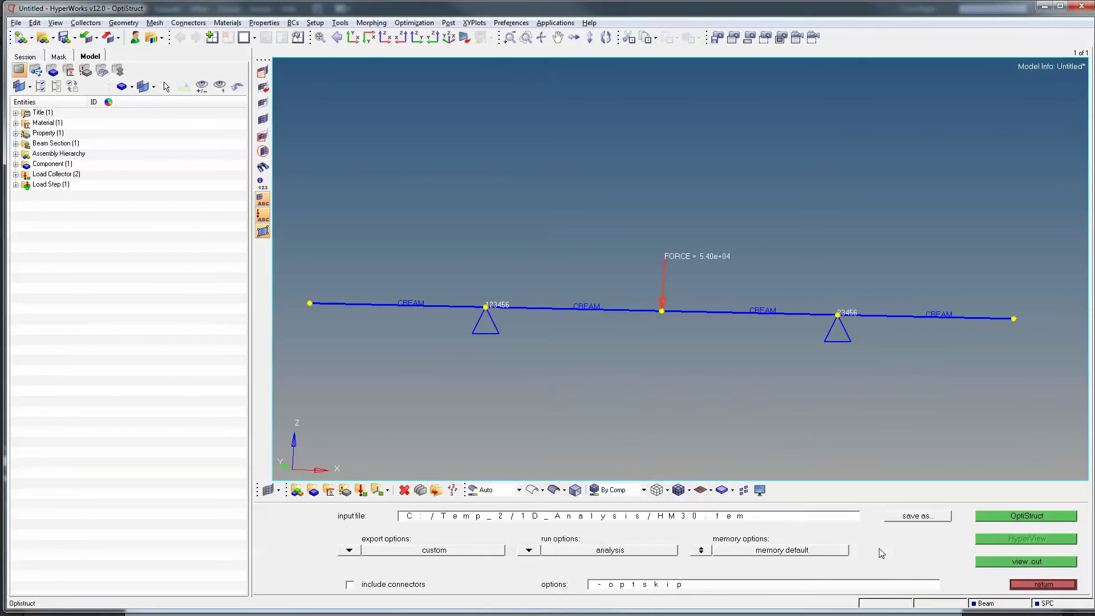
Step: Run the OptiStruct analysis and open its results in an enlarged HyperView window with the contour settings shown
{"action": "left_click", "coordinate": [1050, 517]}
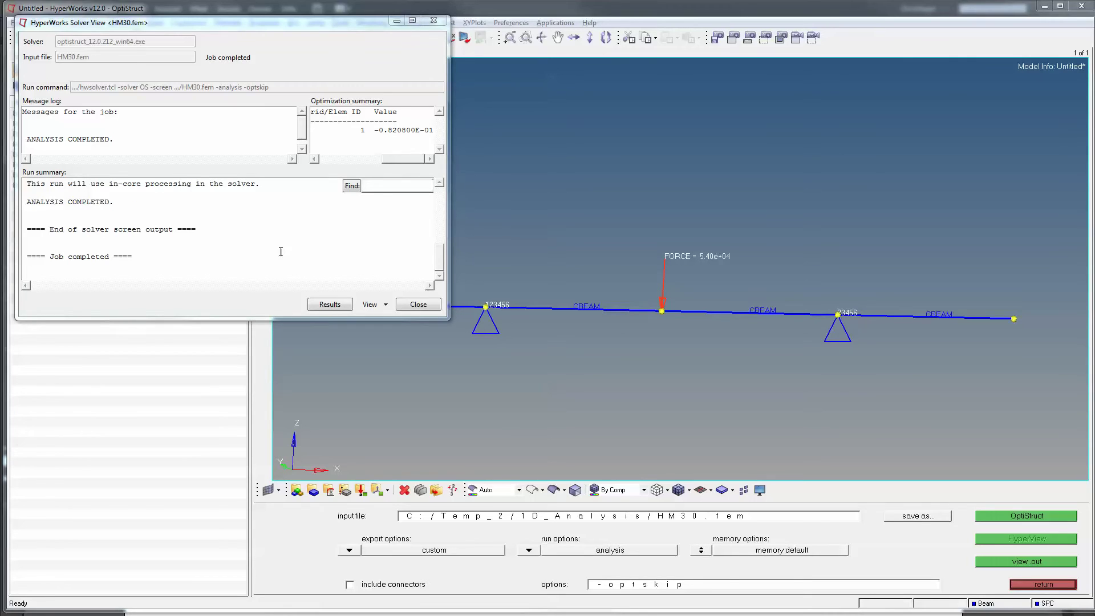
{"action": "left_click", "coordinate": [329, 304]}
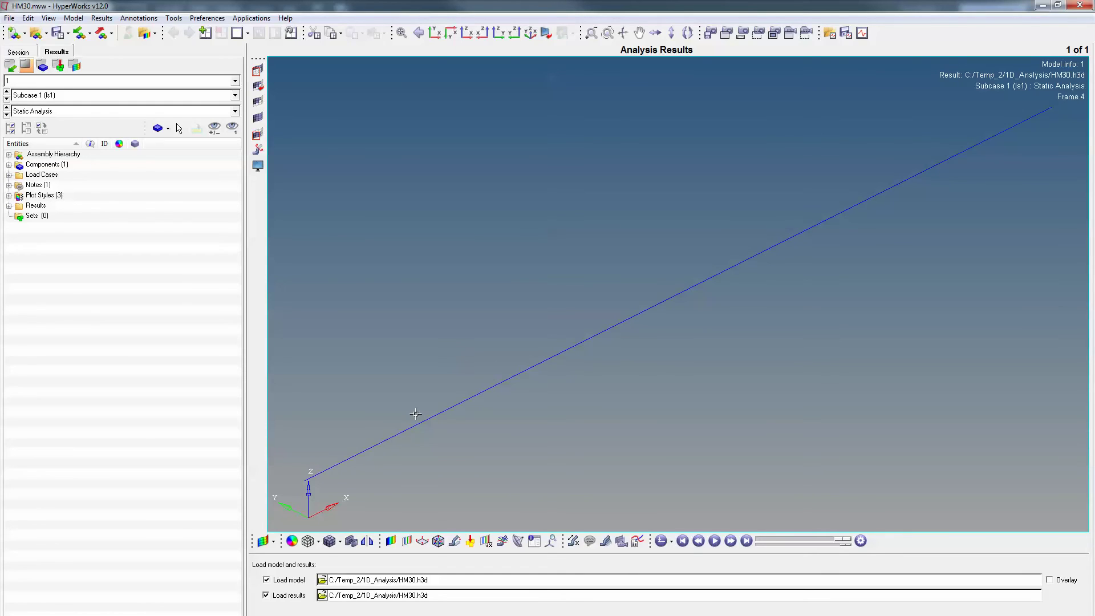
{"action": "left_click", "coordinate": [392, 539]}
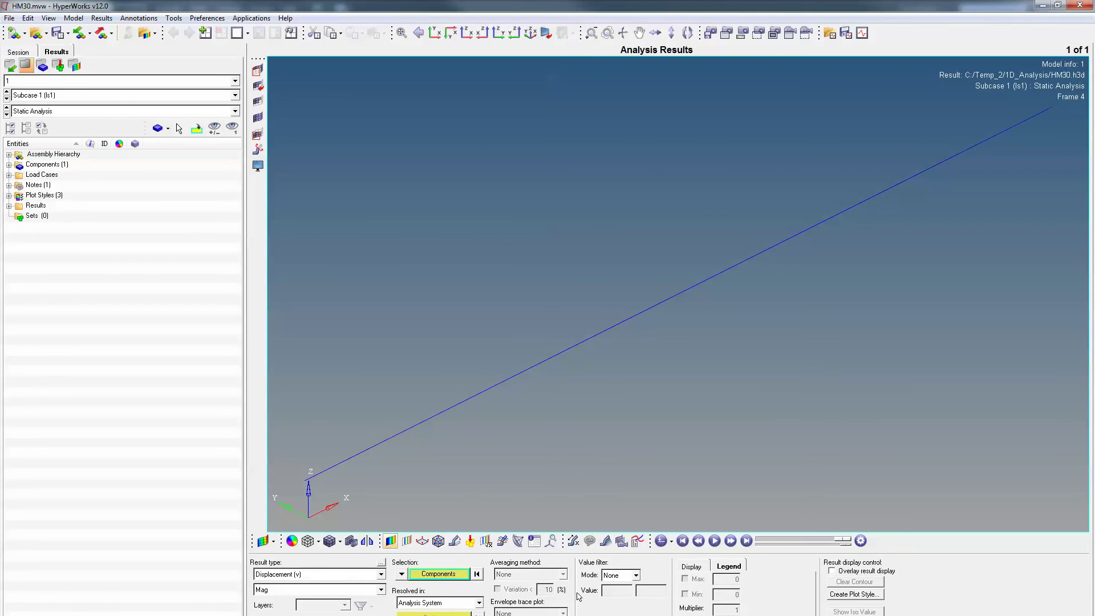
{"action": "left_click", "coordinate": [1058, 5]}
{"action": "left_click_drag", "start_coordinate": [463, 372], "coordinate": [1090, 610]}
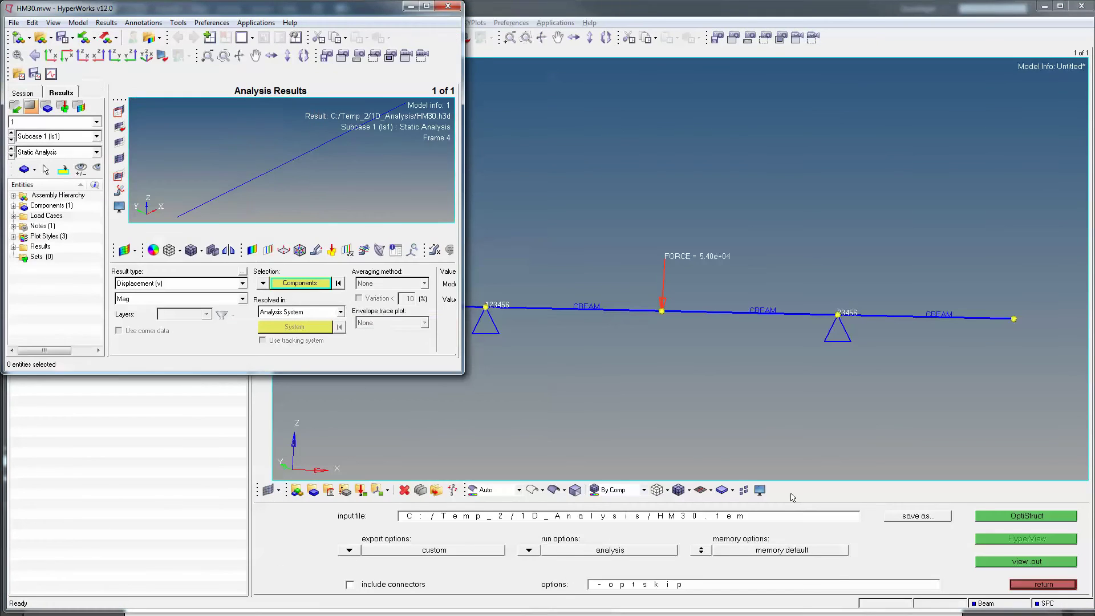
{"action": "left_click_drag", "start_coordinate": [461, 372], "coordinate": [1090, 600]}
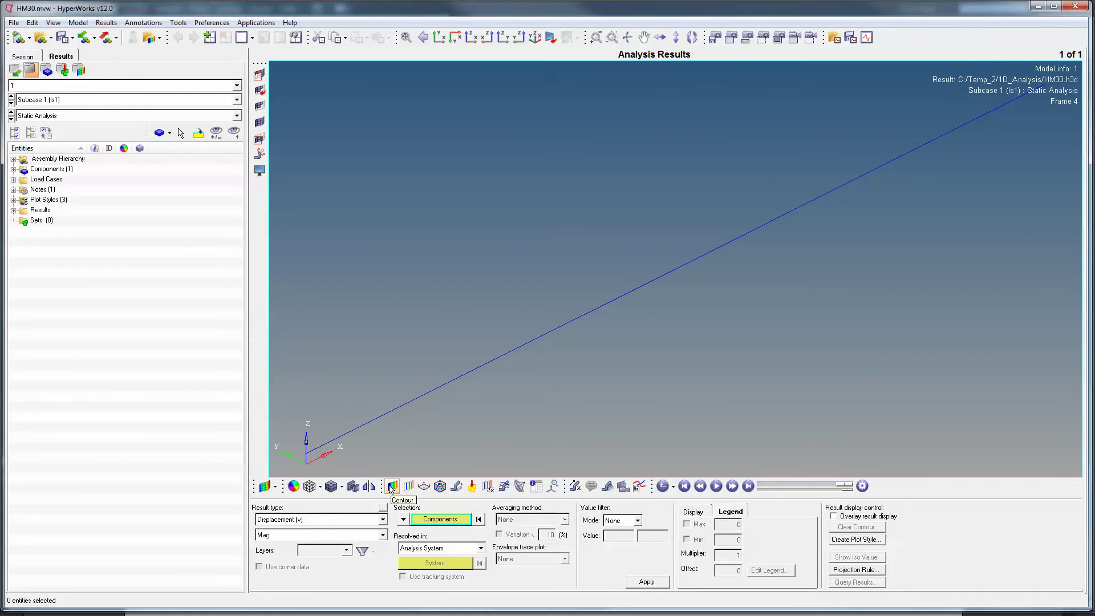
Step: Plot a contour of the Z component of Displacement on the beam
{"action": "left_click", "coordinate": [292, 520]}
{"action": "left_click", "coordinate": [297, 530]}
{"action": "left_click", "coordinate": [283, 538]}
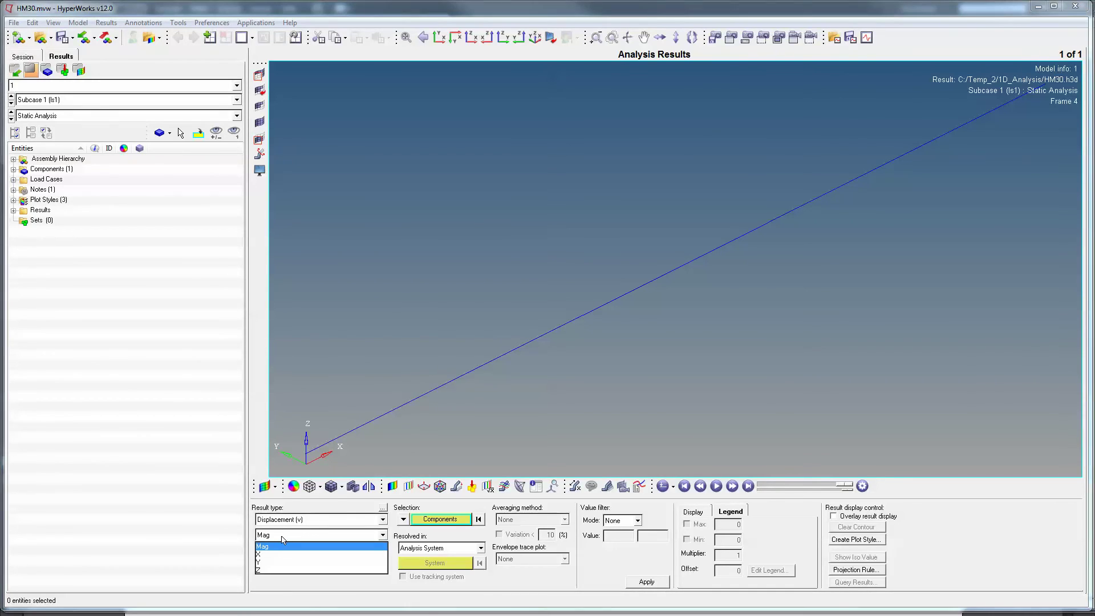
{"action": "left_click", "coordinate": [268, 569]}
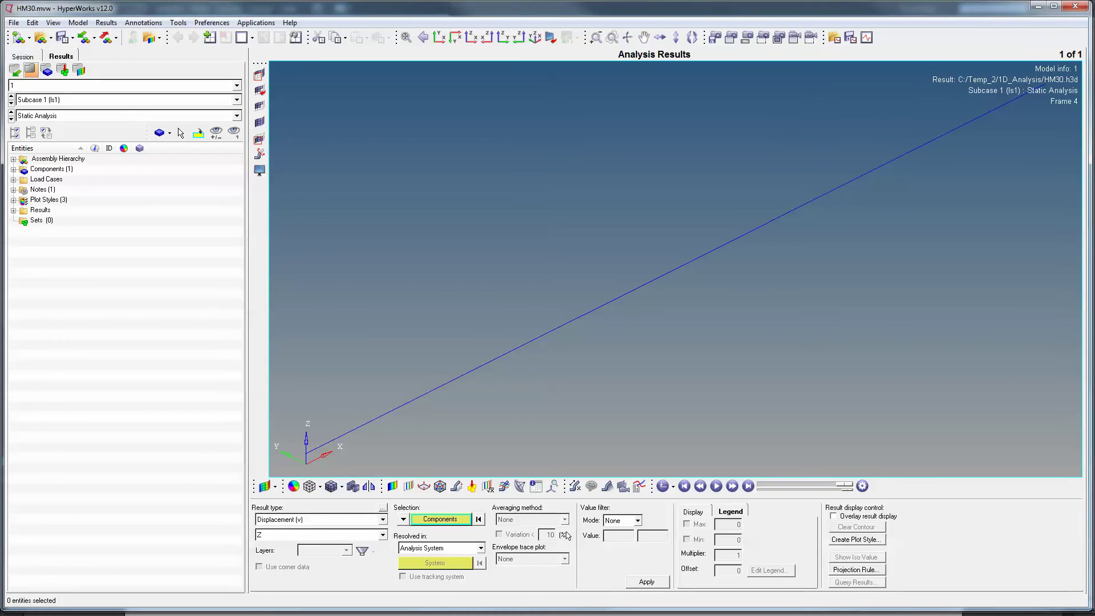
{"action": "left_click", "coordinate": [645, 582]}
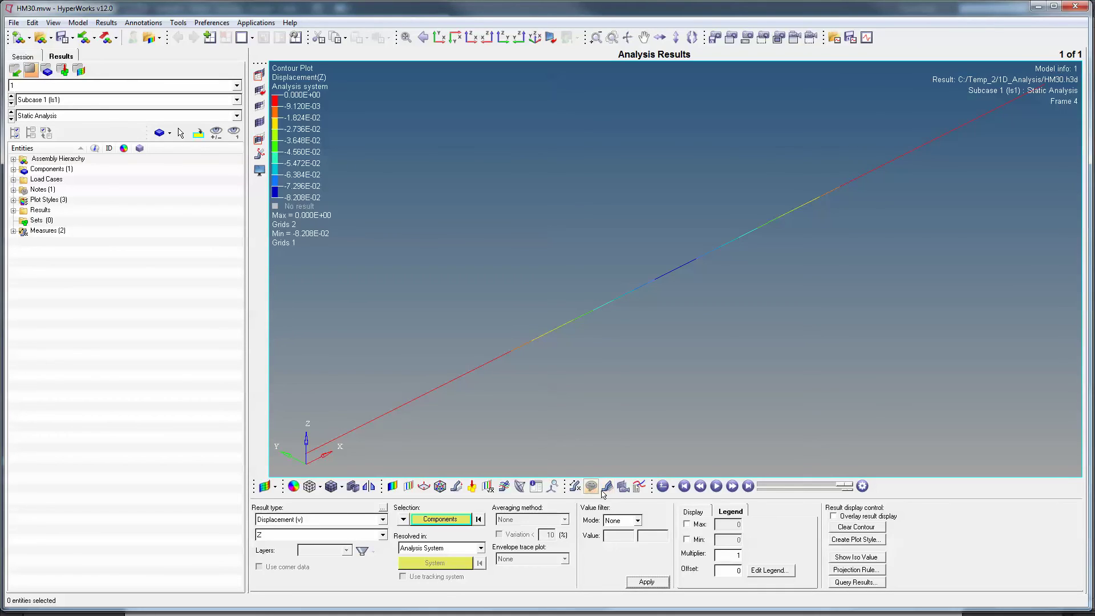
Step: Add a new measure group of the type Nodal Contour
{"action": "left_click", "coordinate": [576, 488]}
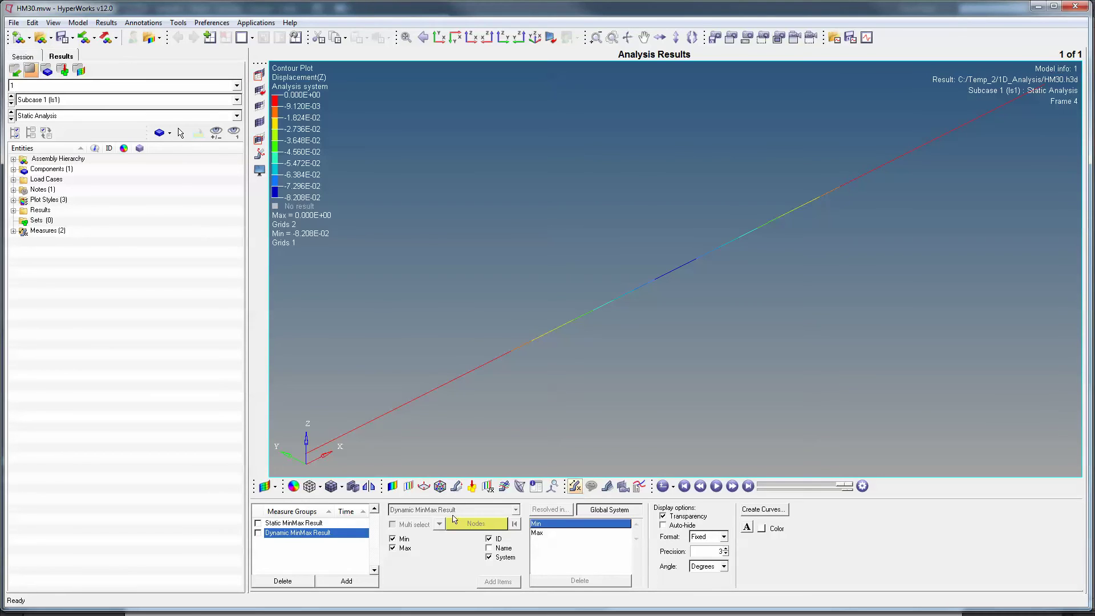
{"action": "left_click", "coordinate": [346, 581]}
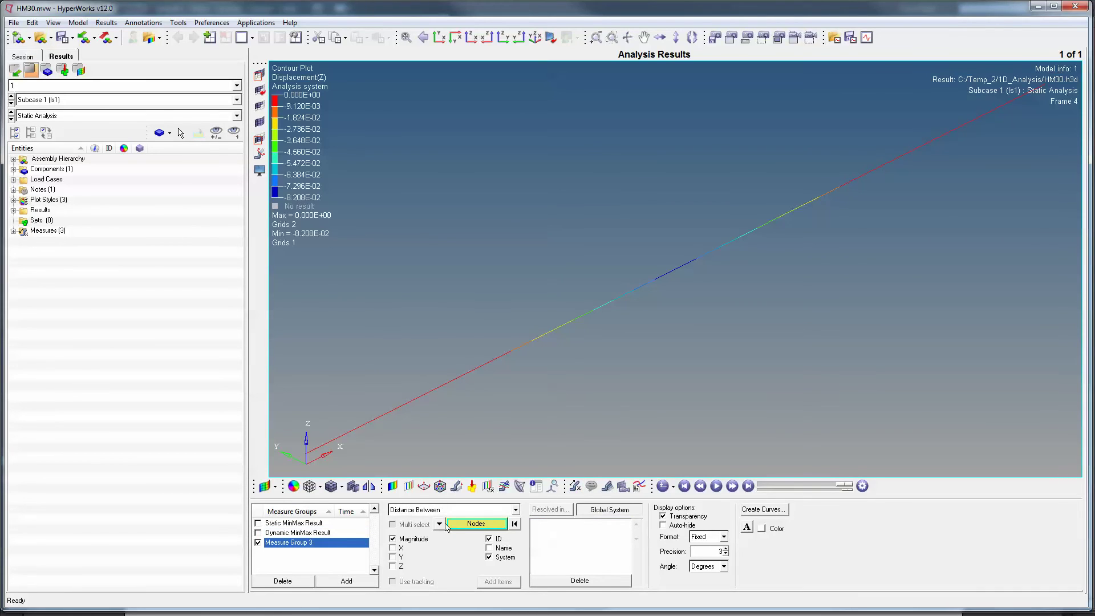
{"action": "left_click", "coordinate": [422, 513]}
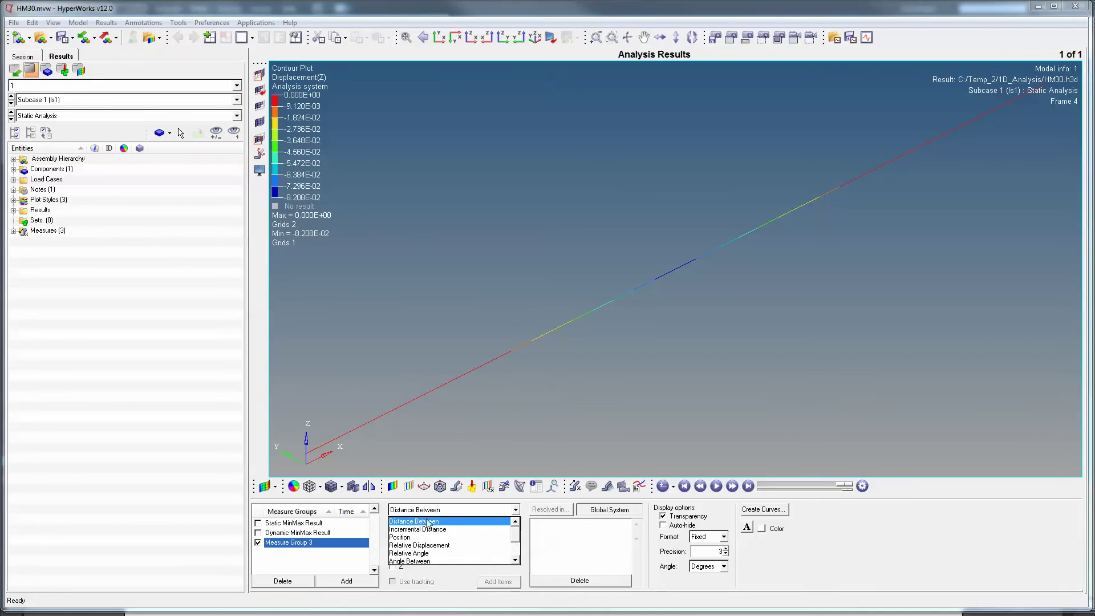
{"action": "scroll", "coordinate": [447, 552], "scroll_direction": "down", "scroll_amount": 2}
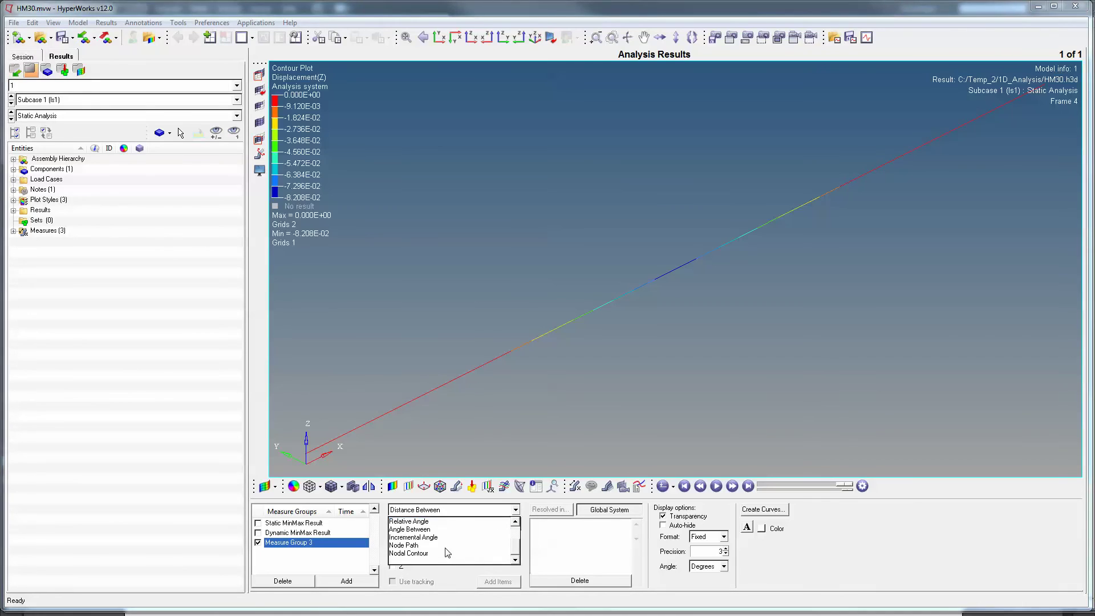
{"action": "left_click", "coordinate": [415, 554]}
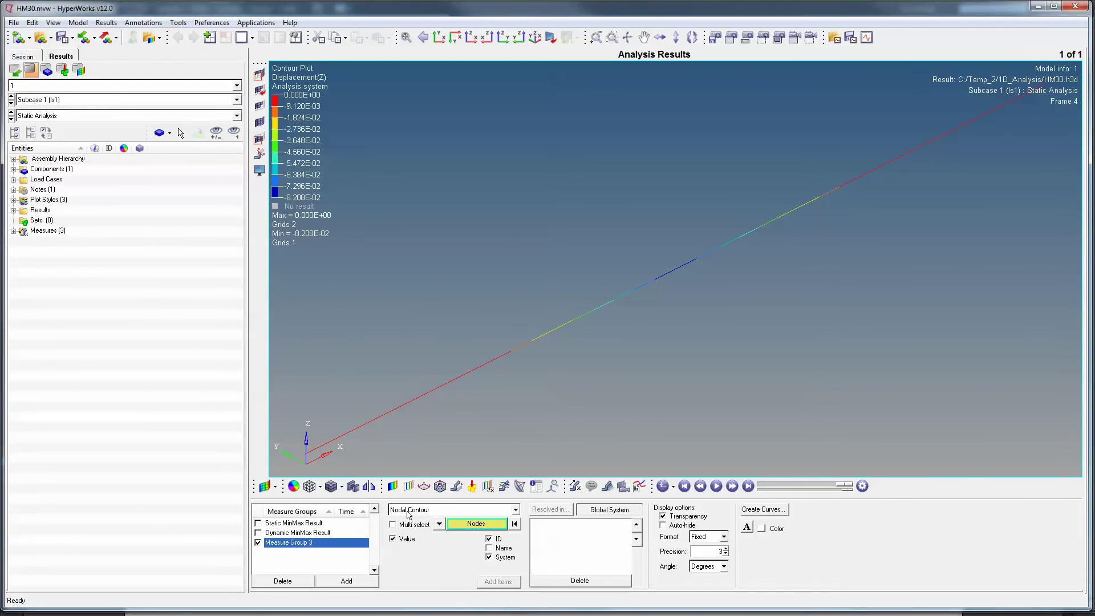
Step: Add nodal contour value labels at all five beam nodes: both ends, both supports and the load point
{"action": "left_click", "coordinate": [309, 453]}
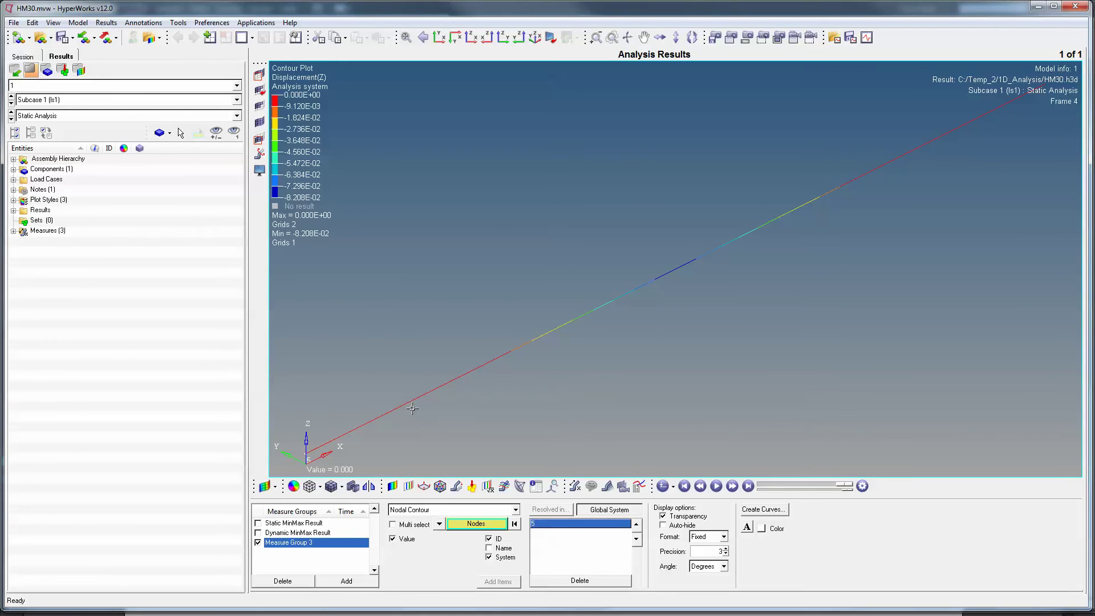
{"action": "left_click", "coordinate": [435, 392]}
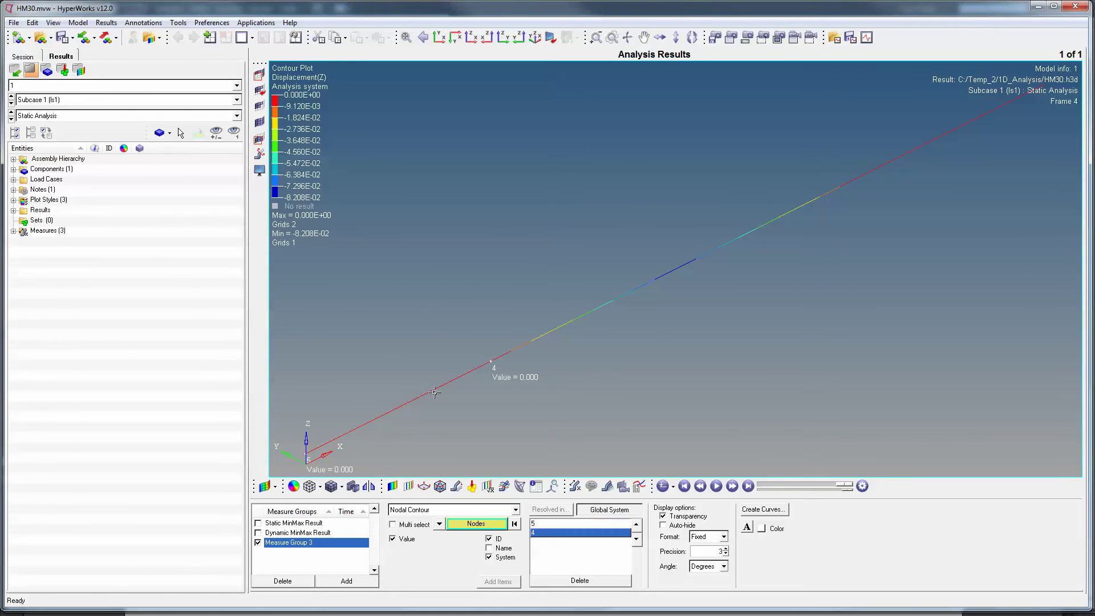
{"action": "left_click", "coordinate": [676, 269]}
{"action": "left_click", "coordinate": [861, 177]}
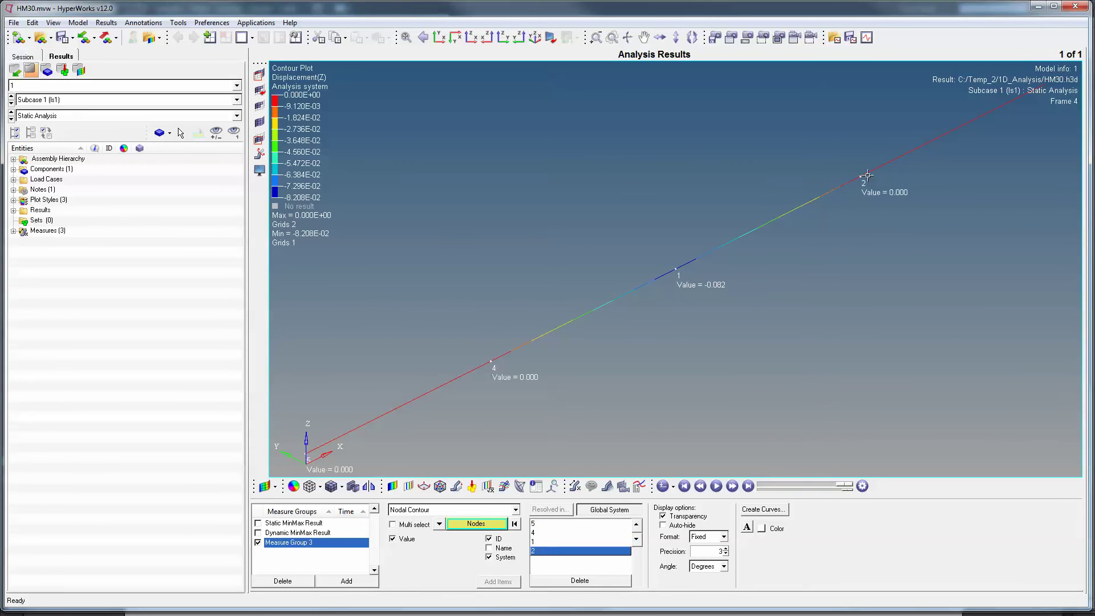
{"action": "left_click", "coordinate": [1044, 83]}
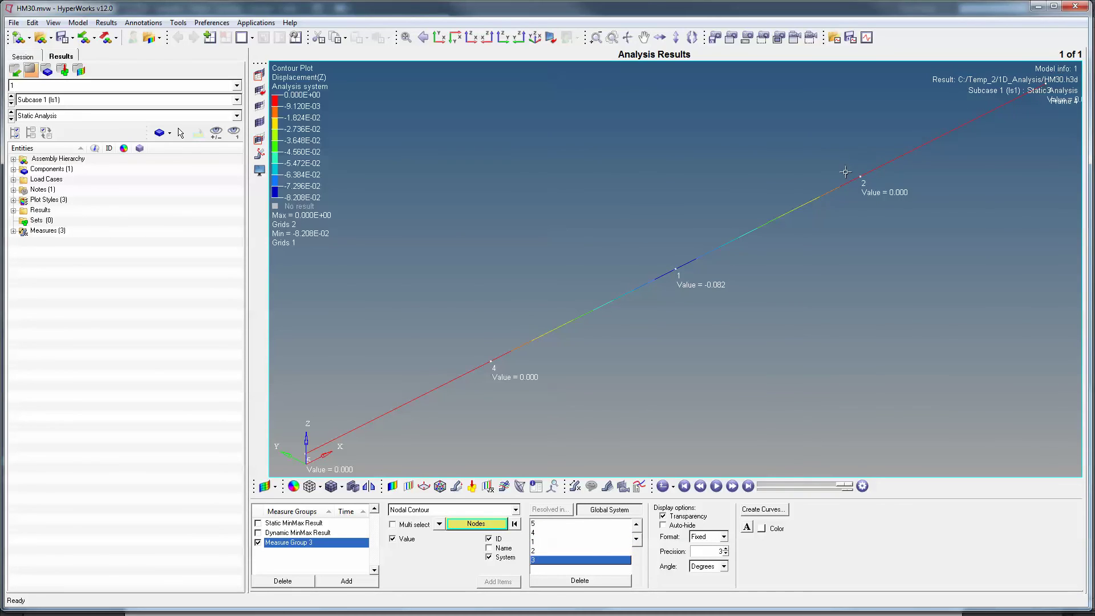
{"action": "scroll", "coordinate": [660, 226], "scroll_direction": "down", "scroll_amount": 2}
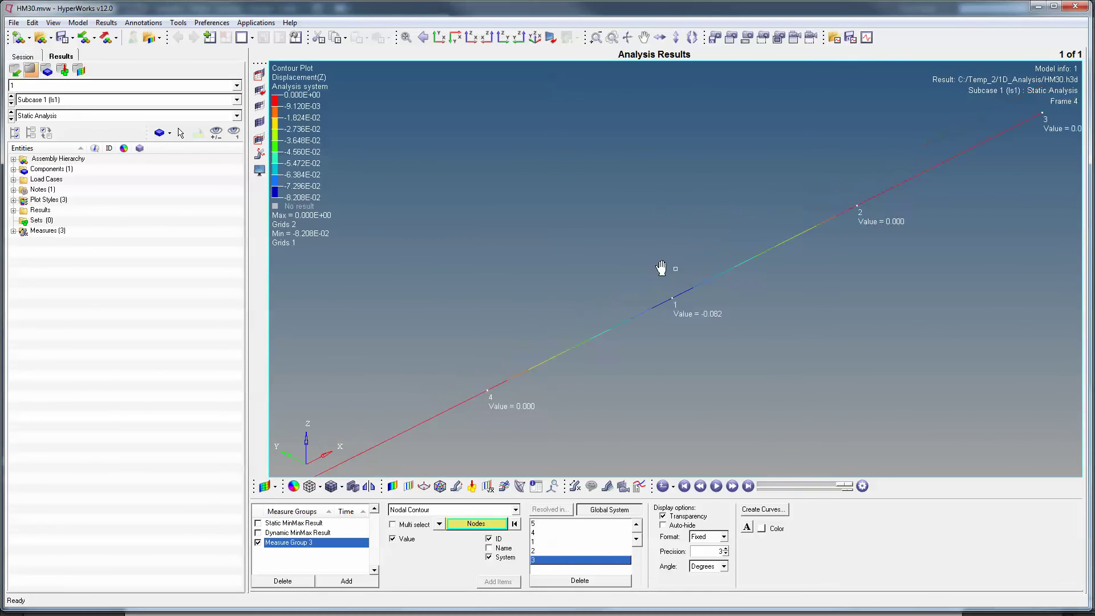
{"action": "left_click_drag", "start_coordinate": [635, 251], "coordinate": [718, 253], "text": "ctrl"}
{"action": "scroll", "coordinate": [718, 254], "scroll_direction": "up", "scroll_amount": 2}
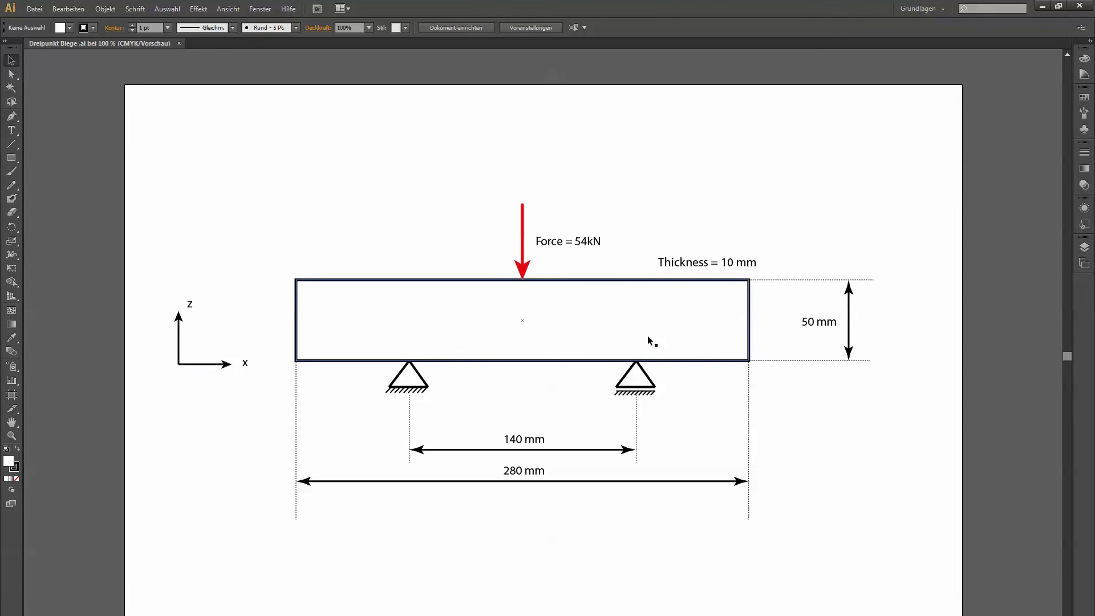
Step: Close the solver view, switch back to the HyperMesh model and leave the OptiStruct run setup
{"action": "key", "text": "alt+Tab"}
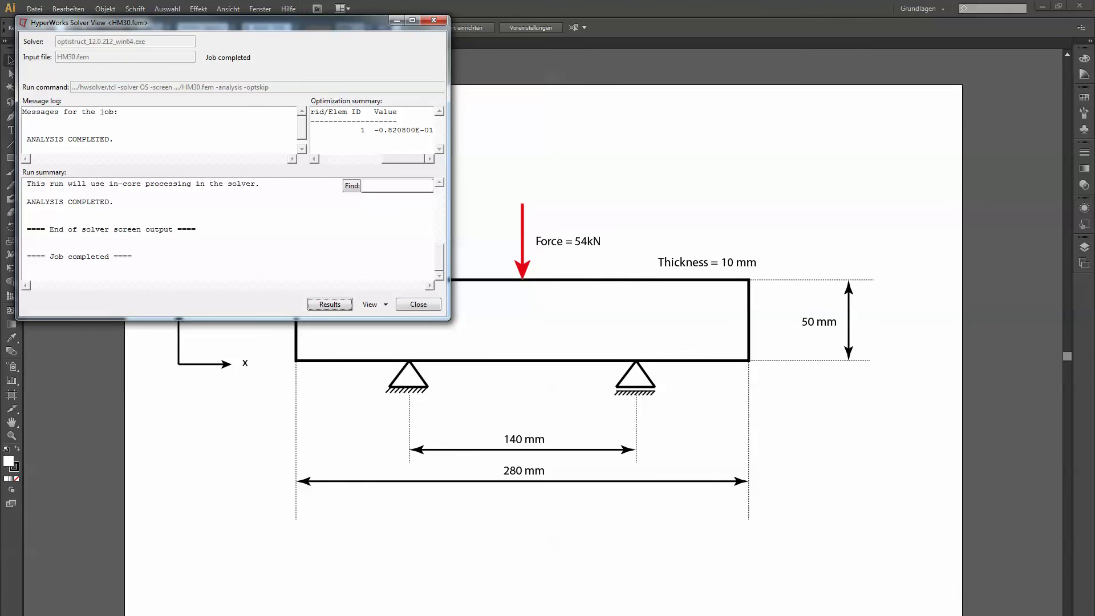
{"action": "left_click", "coordinate": [425, 306]}
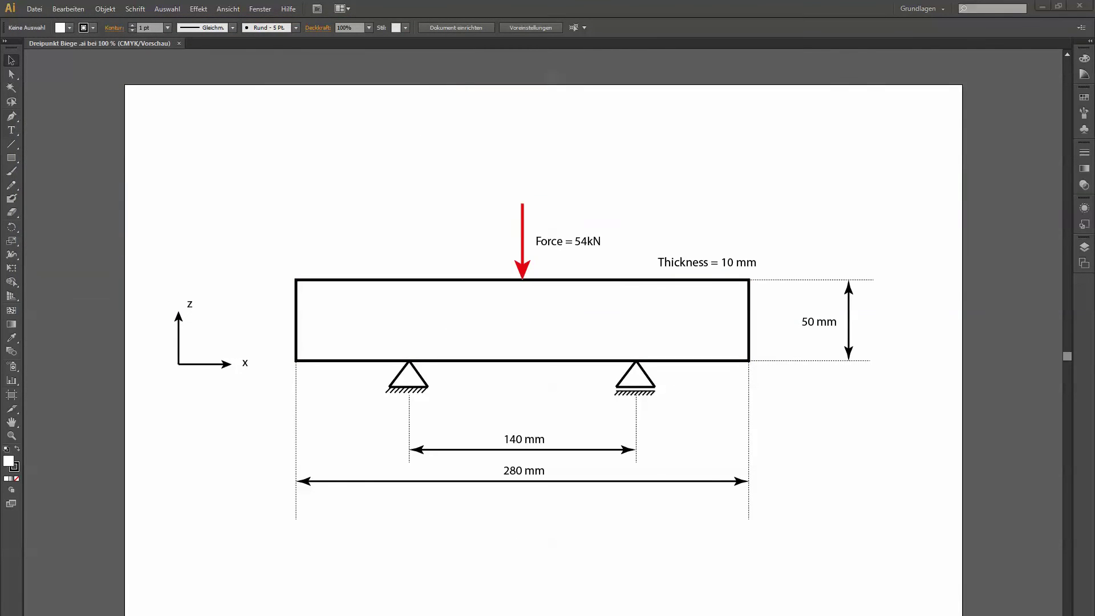
{"action": "mouse_move", "coordinate": [411, 607]}
{"action": "left_click", "coordinate": [342, 591]}
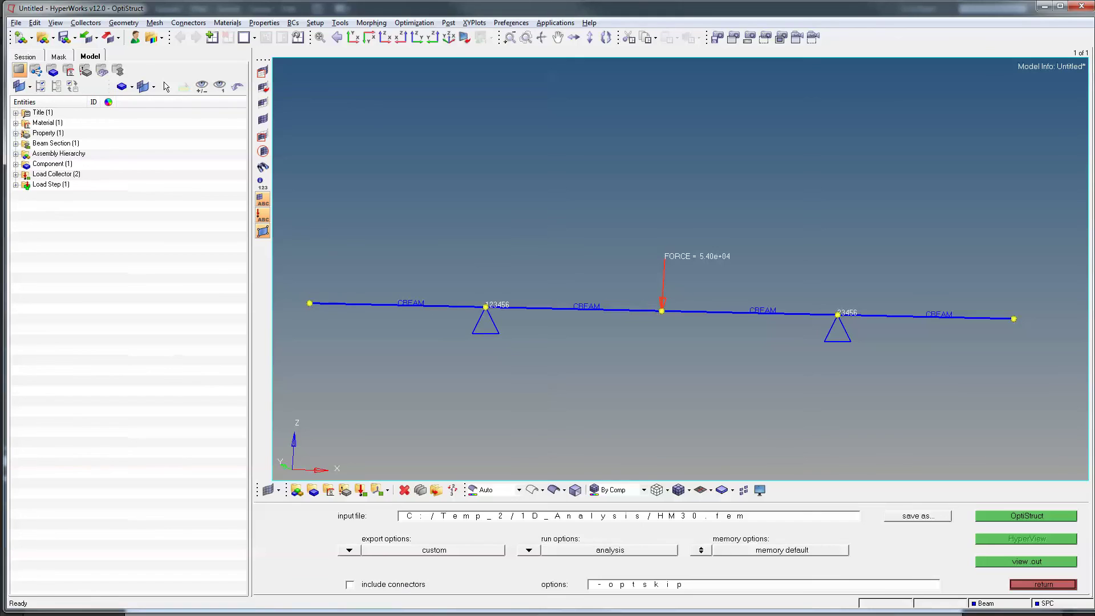
{"action": "left_click", "coordinate": [1050, 584]}
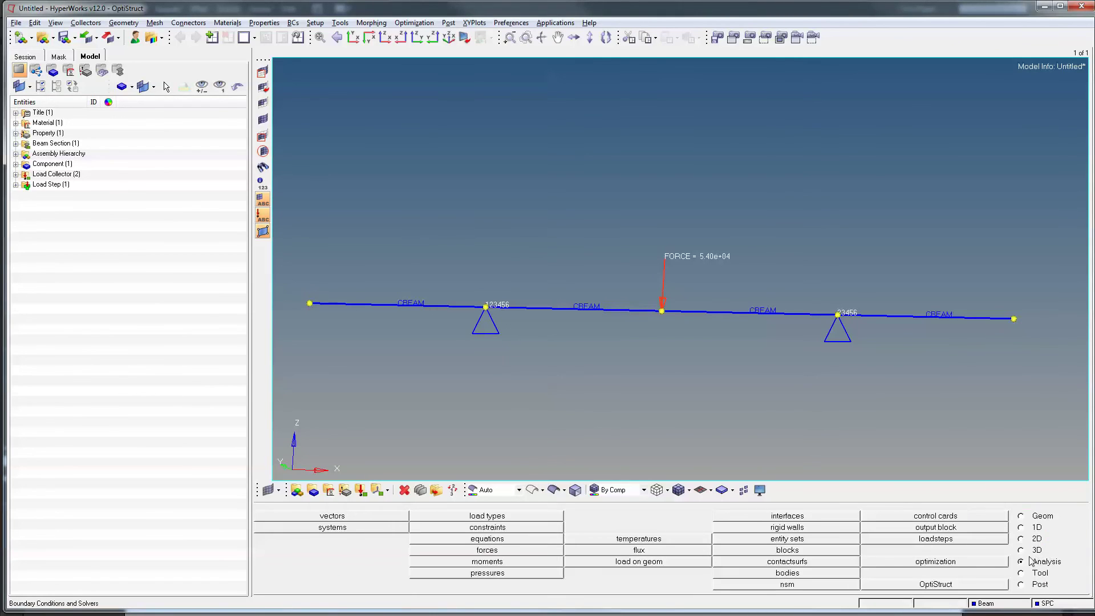
Step: Update the constraint between the first and second beam elements to fix dof1, dof2, dof3, dof4 and dof6, leaving dof5 free
{"action": "left_click", "coordinate": [517, 530]}
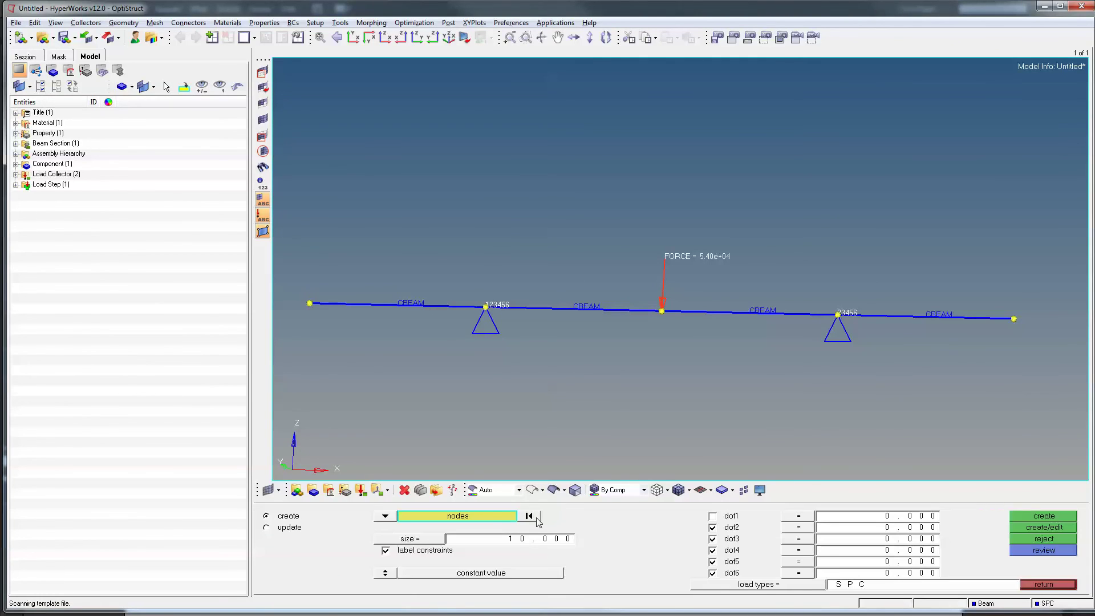
{"action": "left_click", "coordinate": [267, 528]}
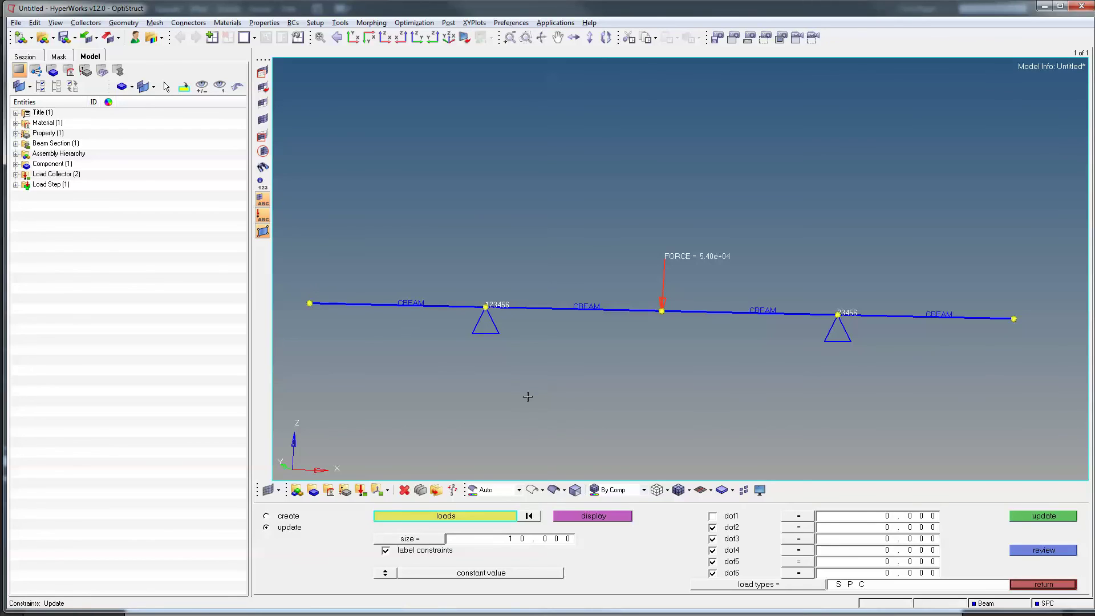
{"action": "left_click", "coordinate": [491, 331]}
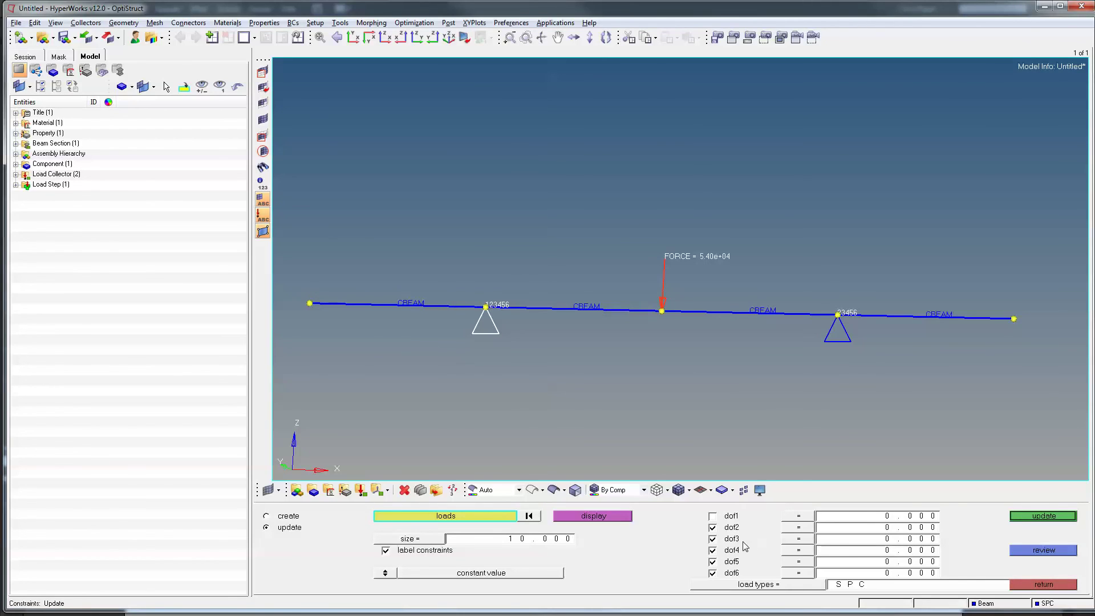
{"action": "left_click", "coordinate": [713, 516]}
{"action": "left_click", "coordinate": [1013, 515]}
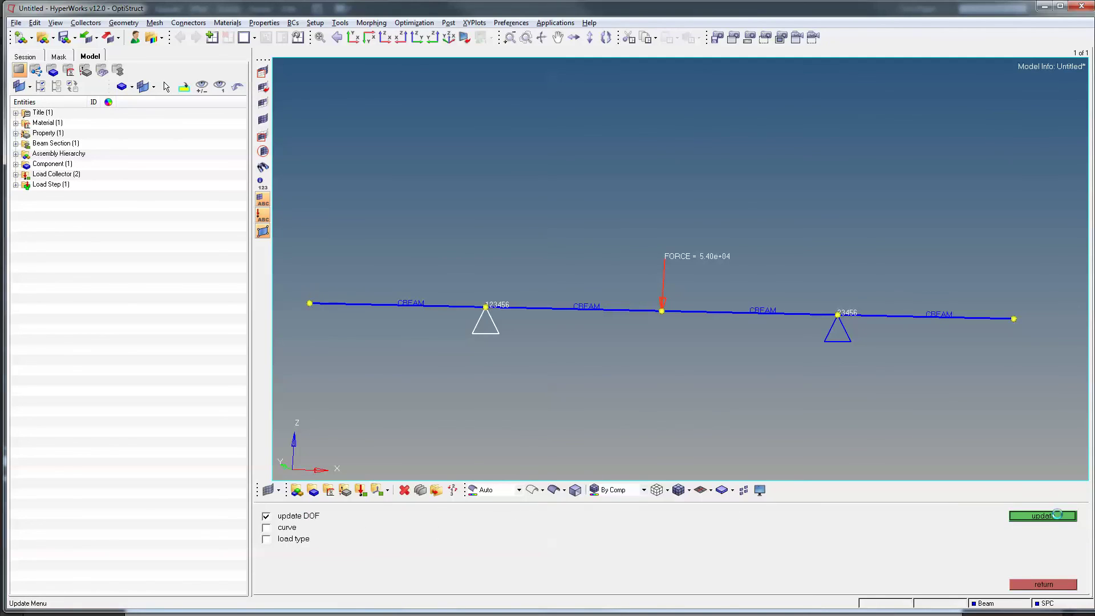
{"action": "left_click", "coordinate": [1055, 515]}
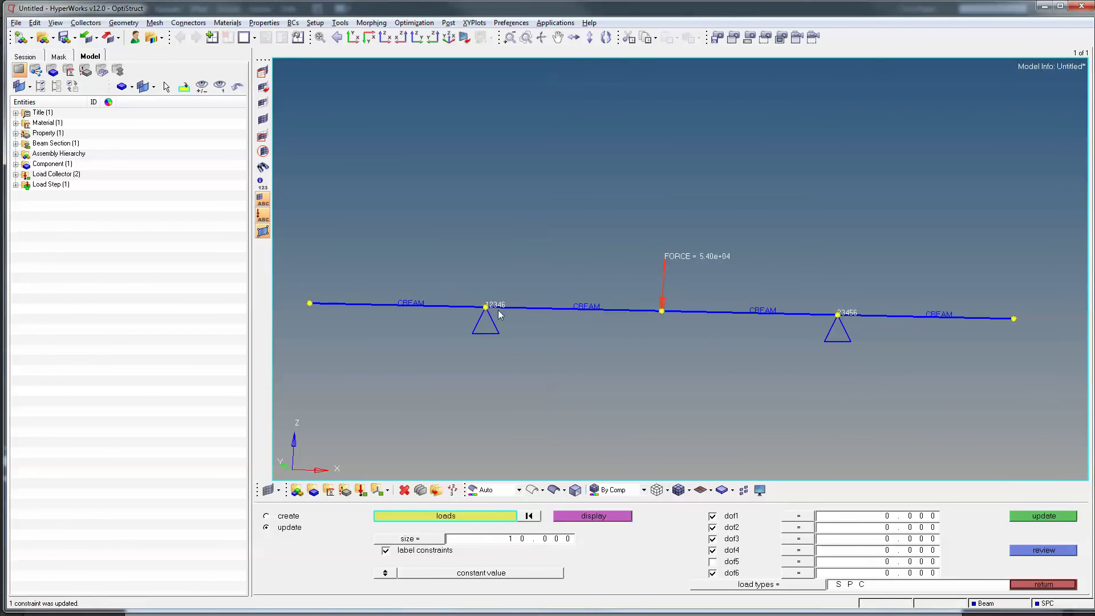
Step: Update the constraint between the third and fourth beam elements to fix dof2, dof3, dof4 and dof6, leaving dof1 and dof5 free
{"action": "left_click", "coordinate": [832, 338]}
{"action": "left_click", "coordinate": [714, 516]}
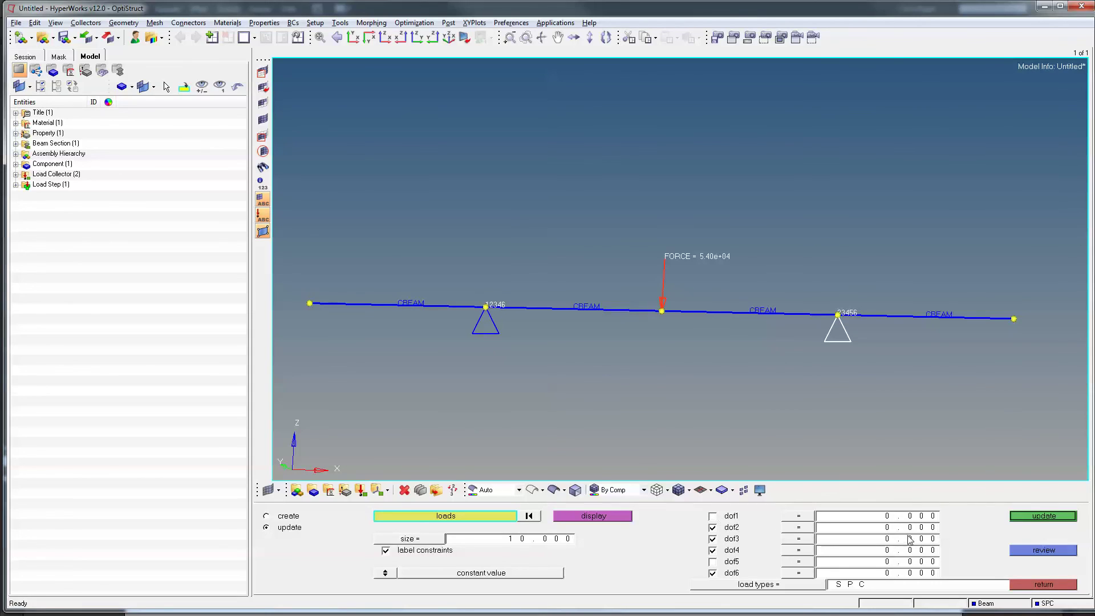
{"action": "left_click", "coordinate": [1052, 517]}
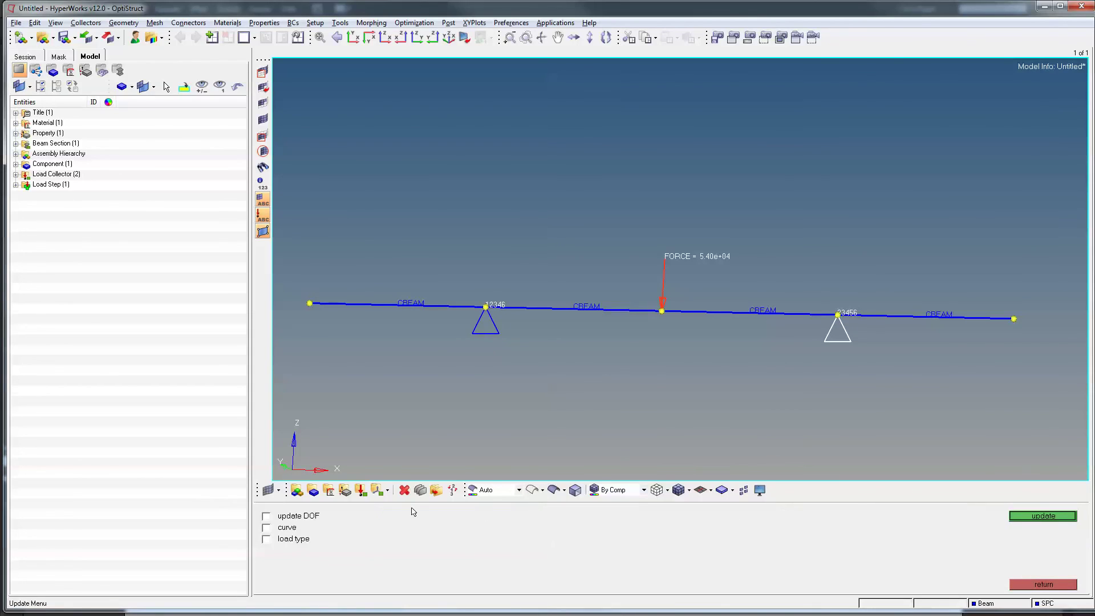
{"action": "left_click", "coordinate": [1041, 517]}
{"action": "left_click", "coordinate": [1054, 583]}
Step: Rerun the OptiStruct analysis on HM30.fem and open its results in an enlarged HyperView window
{"action": "left_click", "coordinate": [970, 584]}
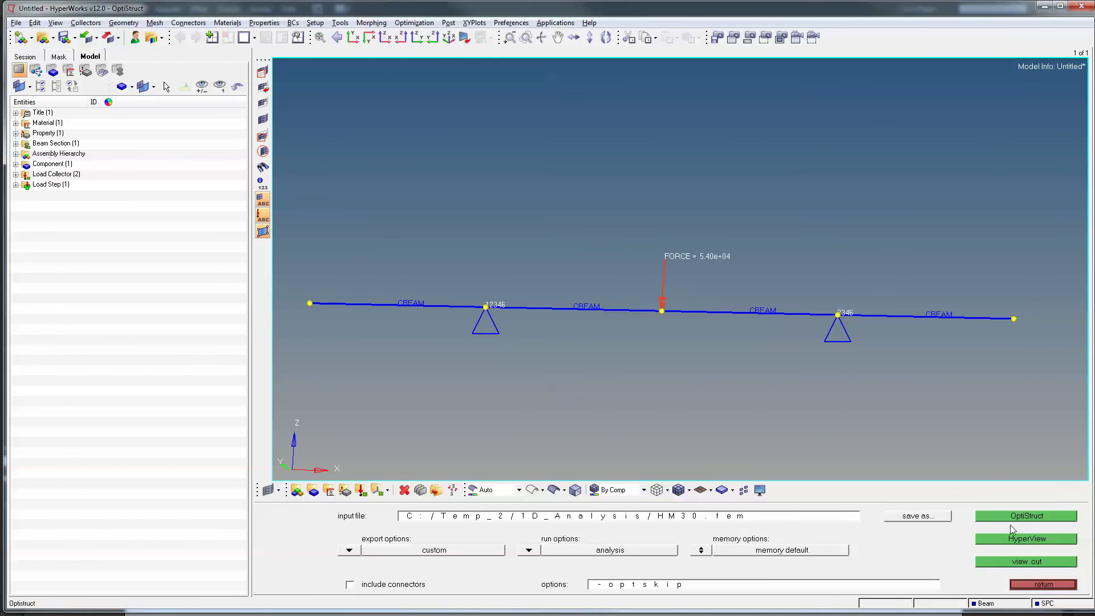
{"action": "left_click", "coordinate": [1020, 517]}
{"action": "left_click", "coordinate": [666, 551]}
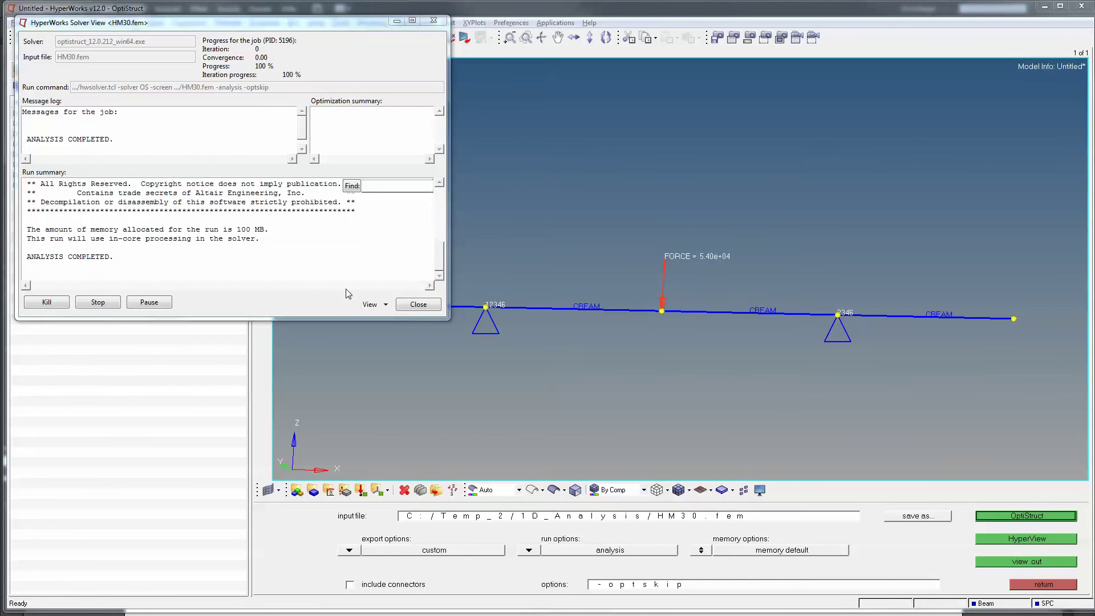
{"action": "left_click", "coordinate": [329, 305]}
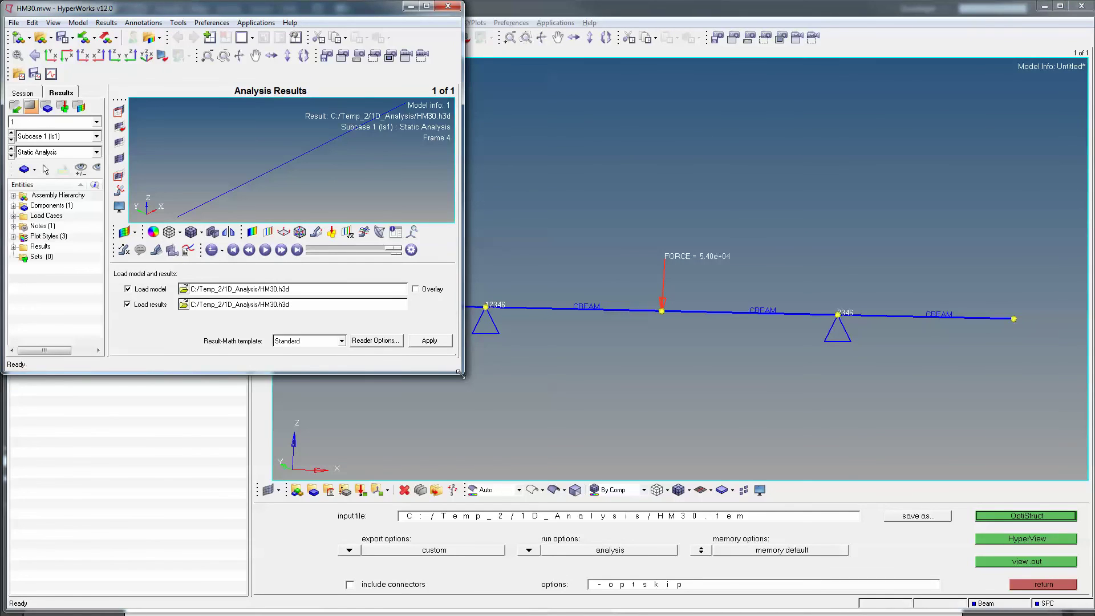
{"action": "left_click_drag", "start_coordinate": [459, 373], "coordinate": [1094, 611]}
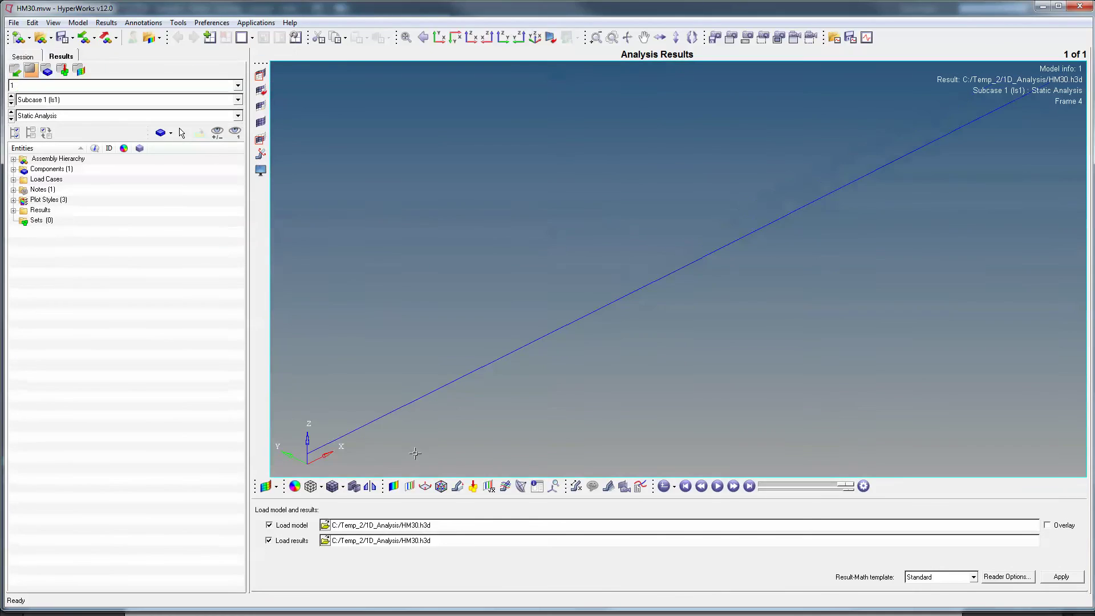
Step: Contour the beam with the Z component of Displacement (v) in the analysis system
{"action": "left_click", "coordinate": [394, 486]}
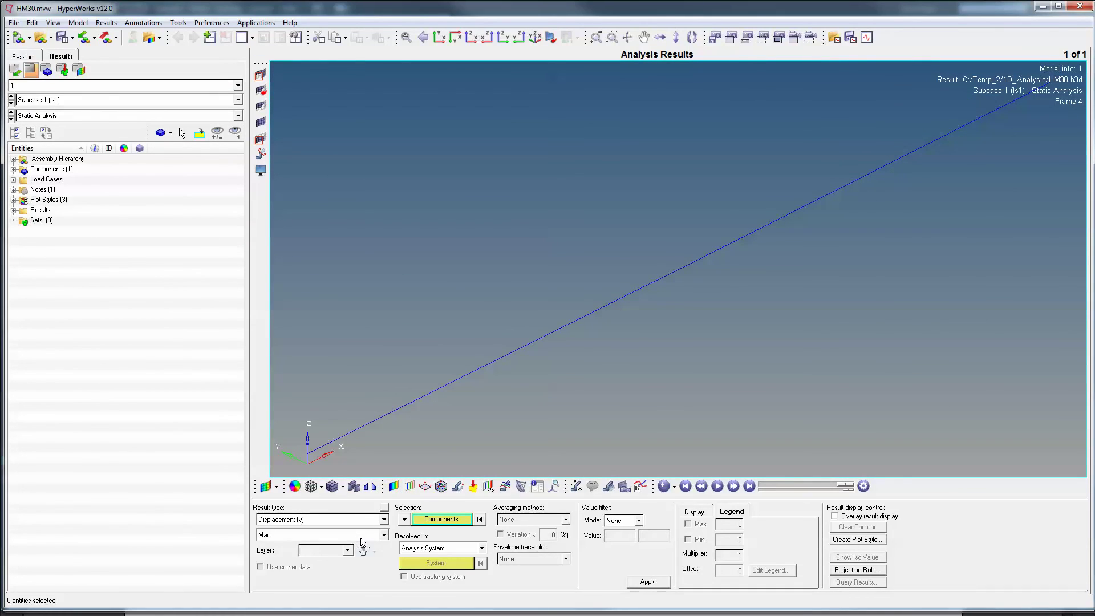
{"action": "left_click", "coordinate": [384, 535]}
{"action": "left_click", "coordinate": [340, 570]}
{"action": "left_click", "coordinate": [648, 582]}
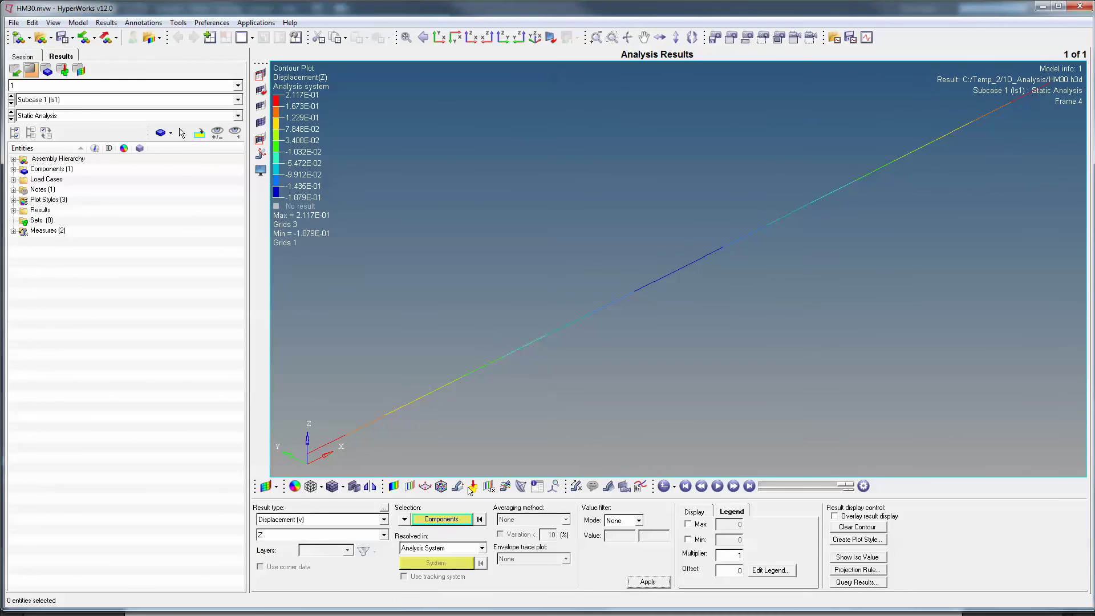
Step: Add a measure group to the new results and set its type to Nodal Contour
{"action": "left_click", "coordinate": [576, 486]}
{"action": "left_click", "coordinate": [347, 581]}
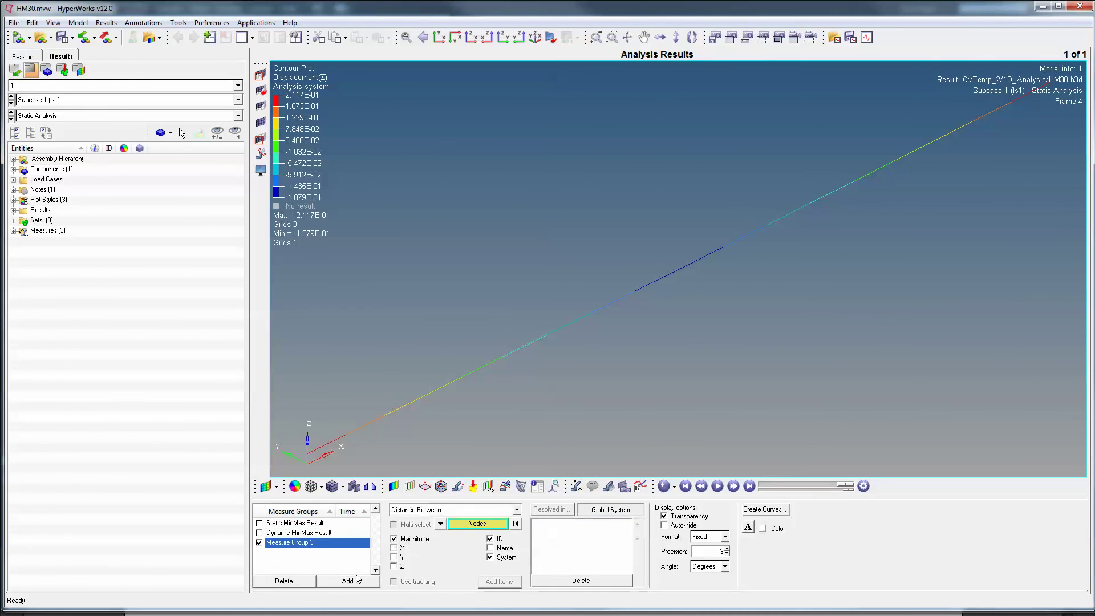
{"action": "left_click", "coordinate": [491, 510]}
{"action": "scroll", "coordinate": [461, 565], "scroll_direction": "down", "scroll_amount": 2}
{"action": "left_click", "coordinate": [450, 558]}
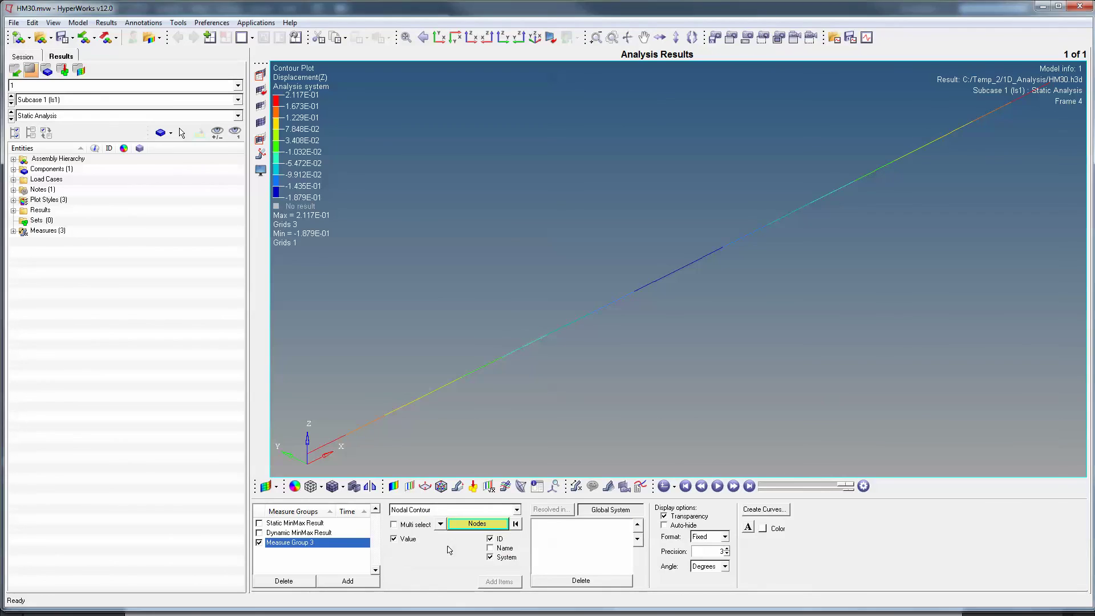
Step: Label the Z displacement at all five beam nodes: both free ends, both supports and the midspan load point
{"action": "left_click", "coordinate": [309, 459]}
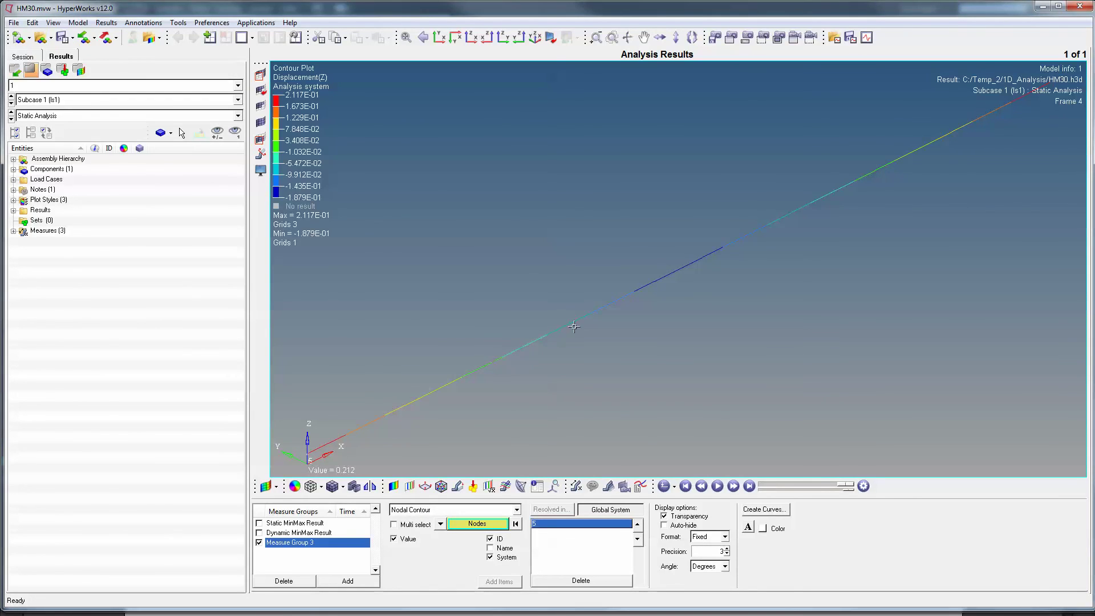
{"action": "left_click", "coordinate": [643, 288]}
{"action": "left_click", "coordinate": [546, 335]}
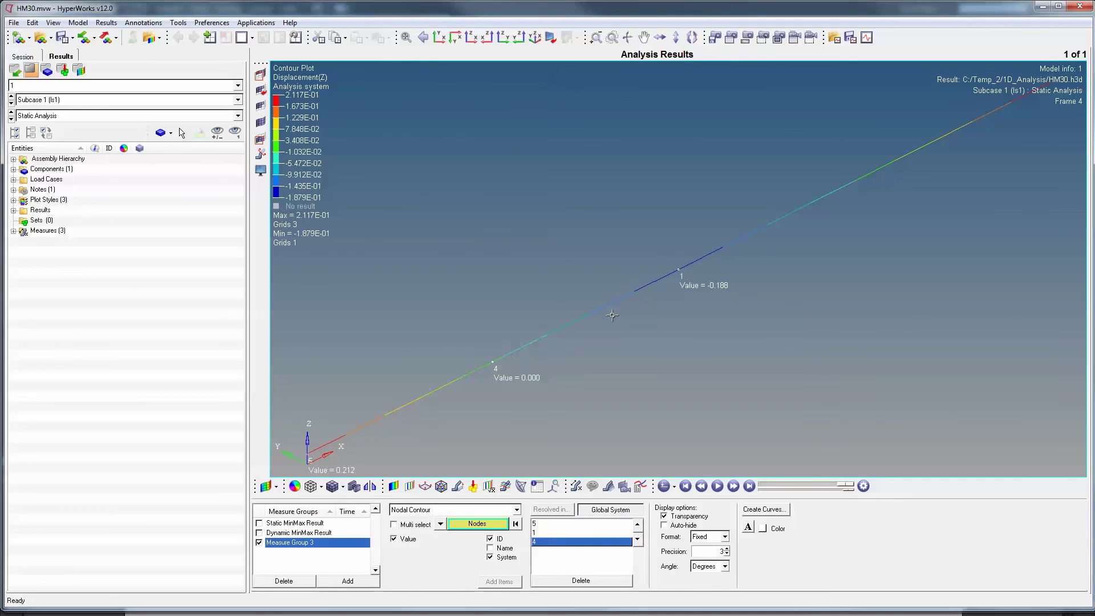
{"action": "left_click", "coordinate": [863, 177]}
{"action": "left_click", "coordinate": [1048, 85]}
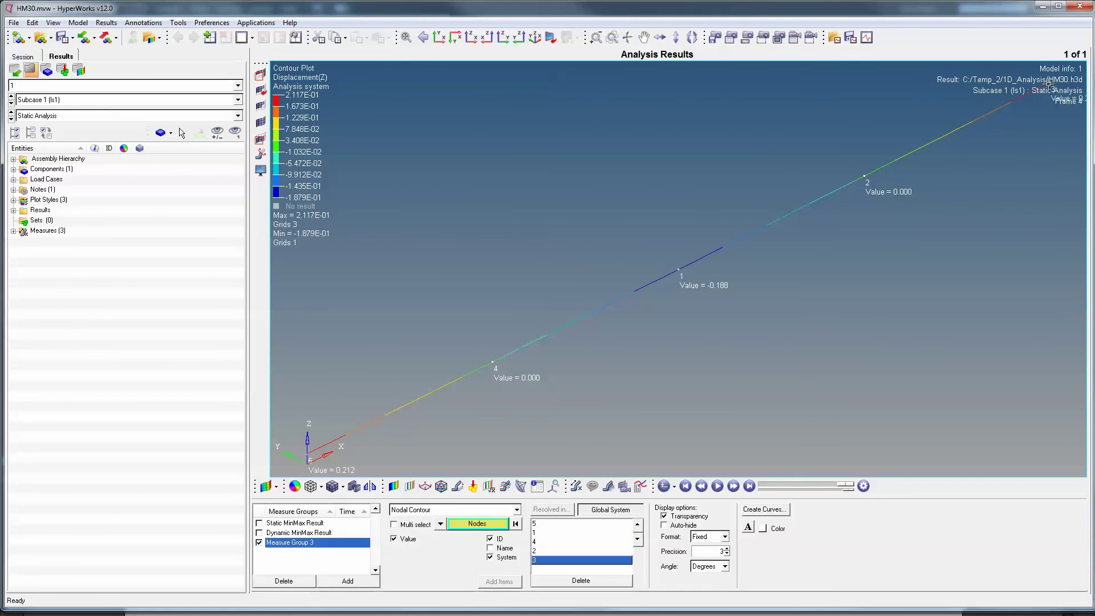
{"action": "left_click_drag", "start_coordinate": [655, 204], "coordinate": [718, 264], "text": "ctrl"}
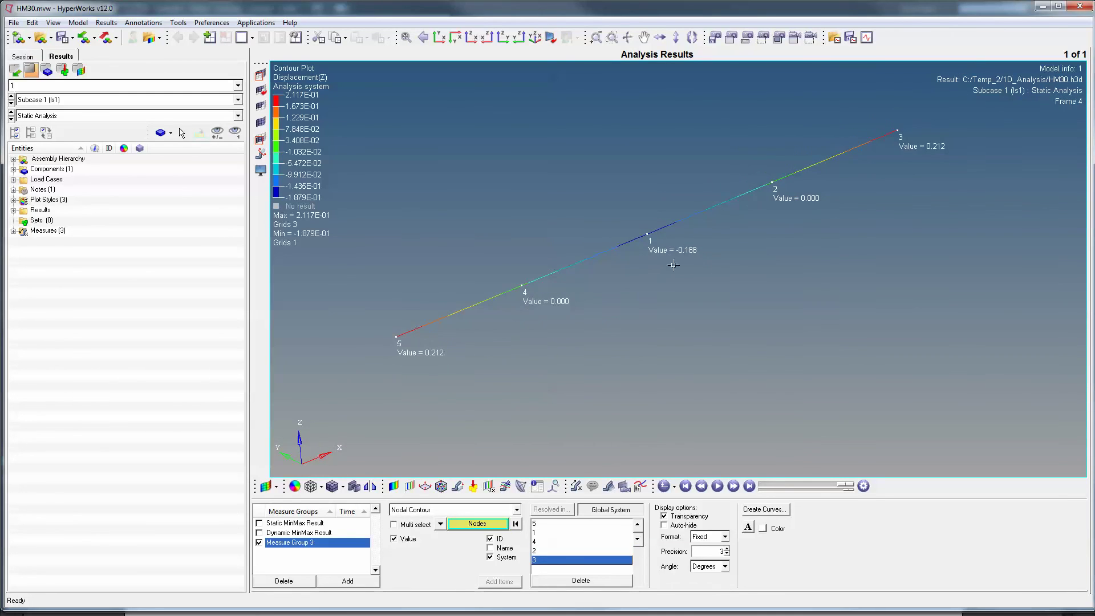